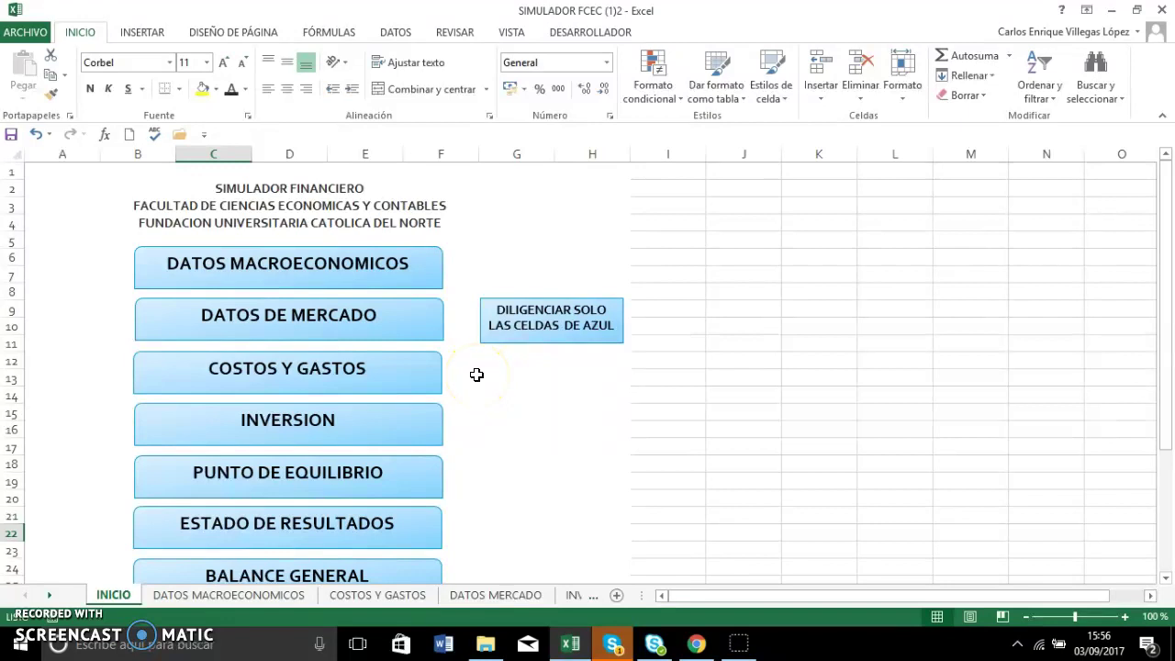
# Step: Open the DATOS MACROECONOMICOS sheet from the start menu, clear the AÑO BASE cell and enter 2017
pyautogui.click(296, 275)
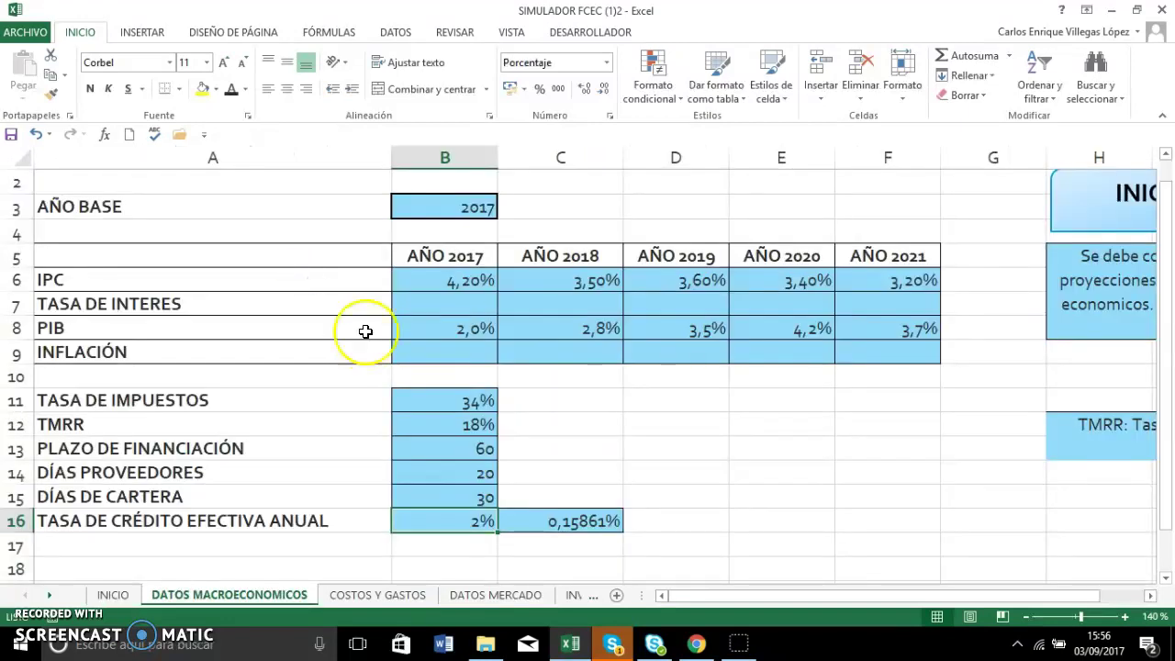
pyautogui.click(438, 211)
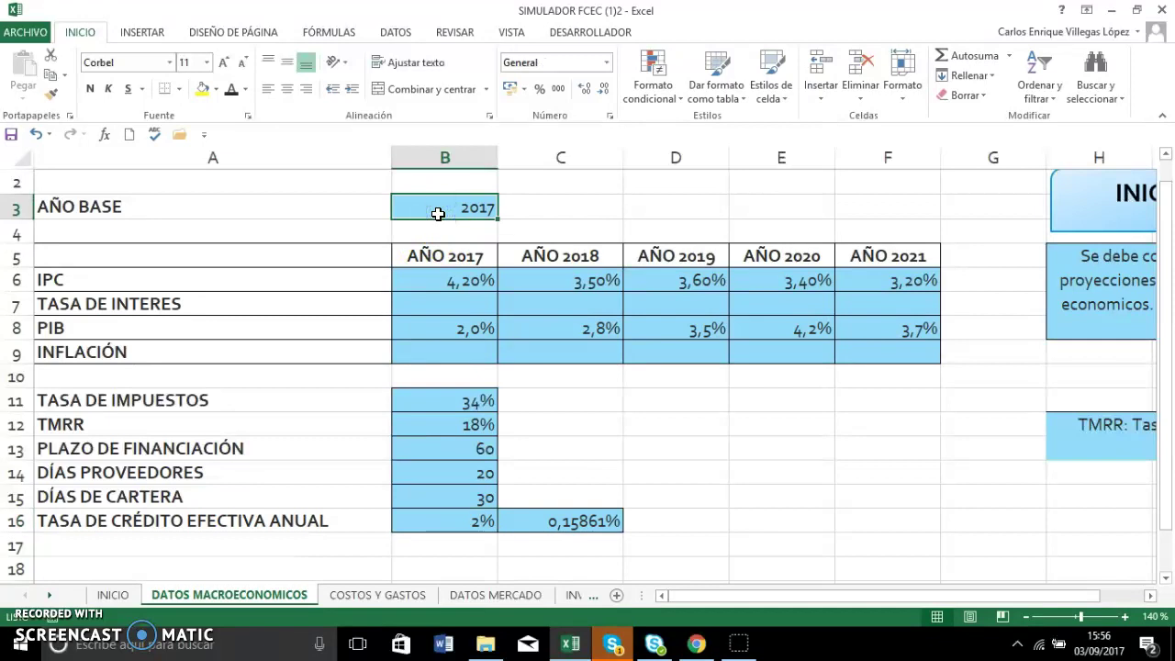
pyautogui.press('Delete')
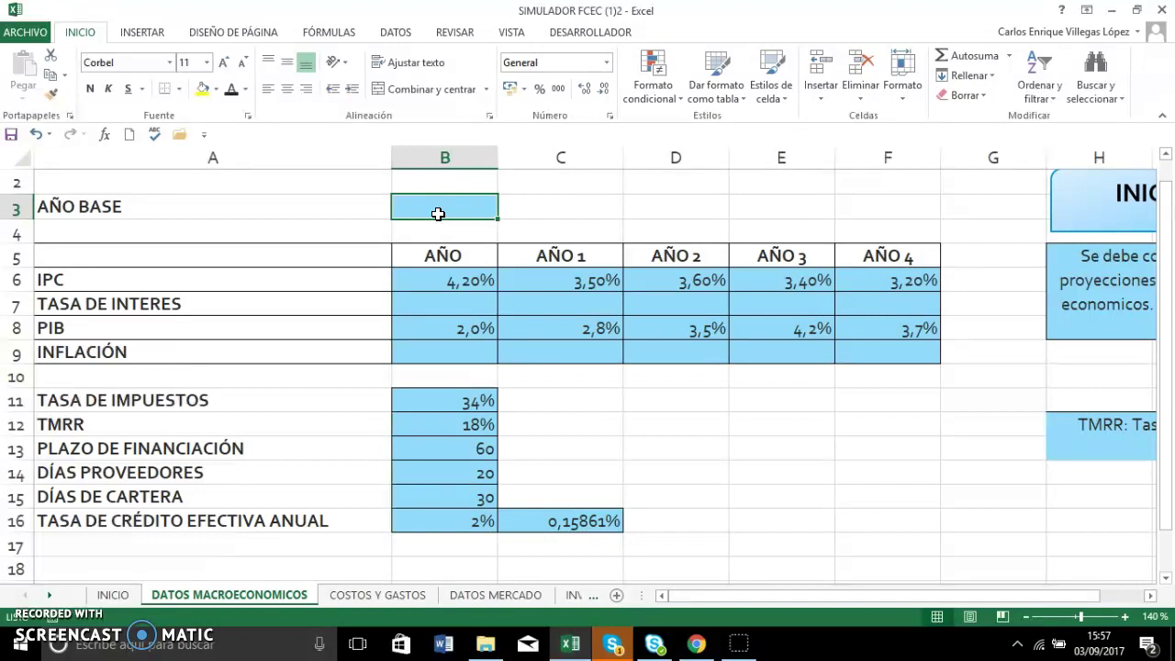
pyautogui.write('2')
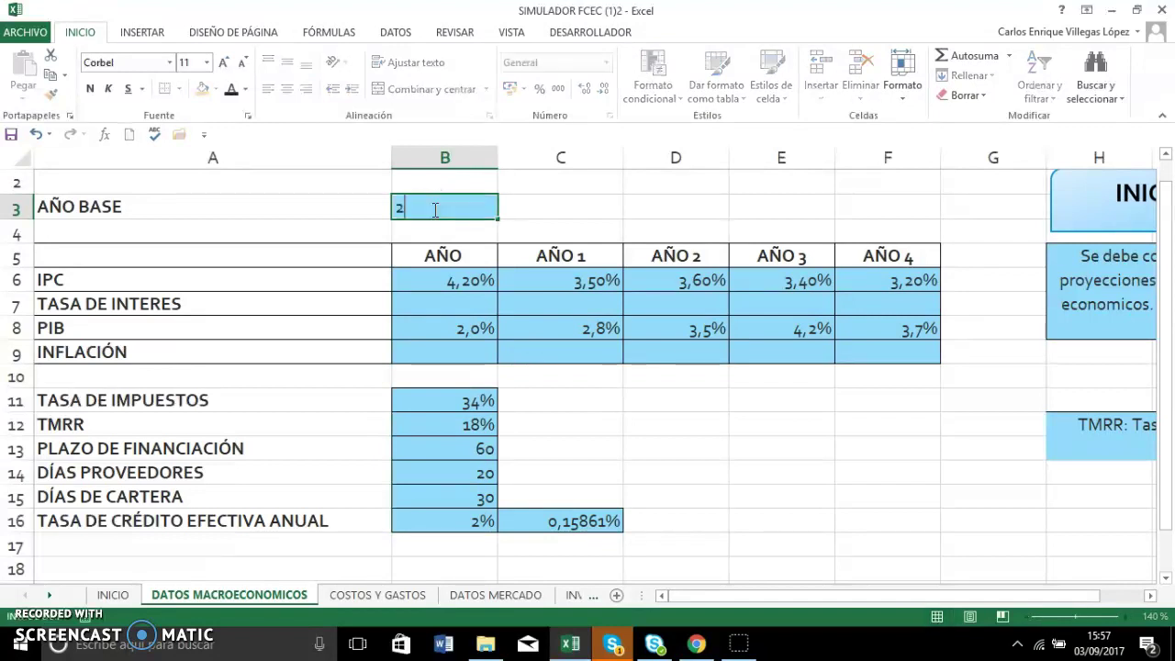
pyautogui.write('017')
pyautogui.press('Return')
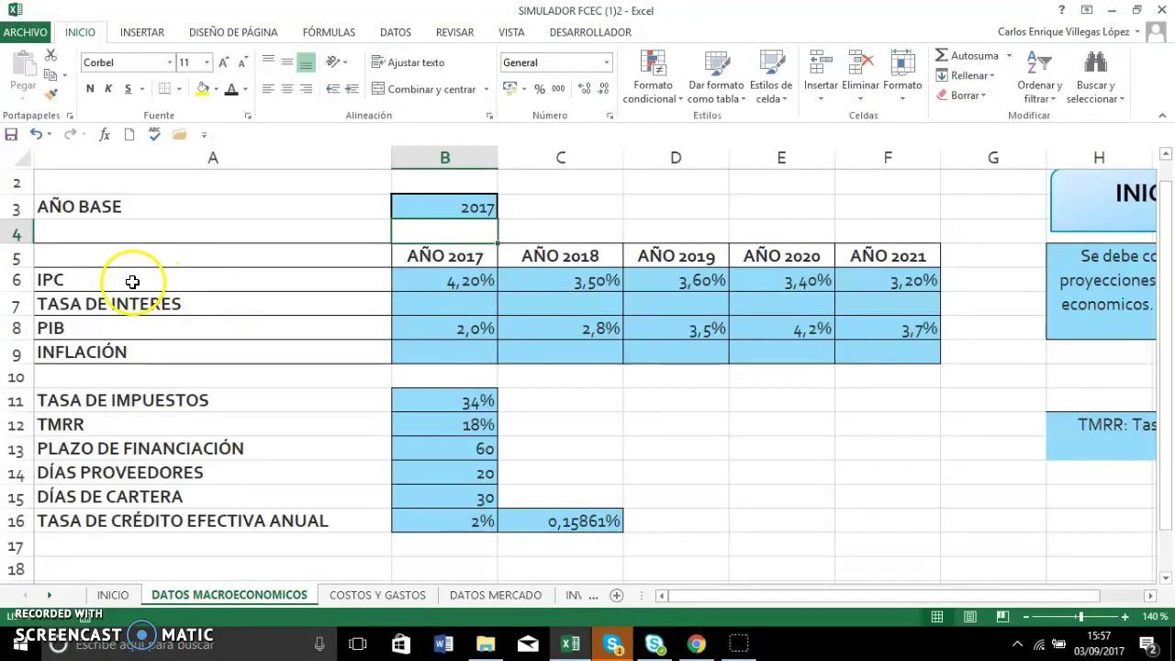
# Step: Review the IPC, TASA DE INTERES, PIB and INFLACIÓN rows of the macroeconomic data table
pyautogui.click(86, 276)
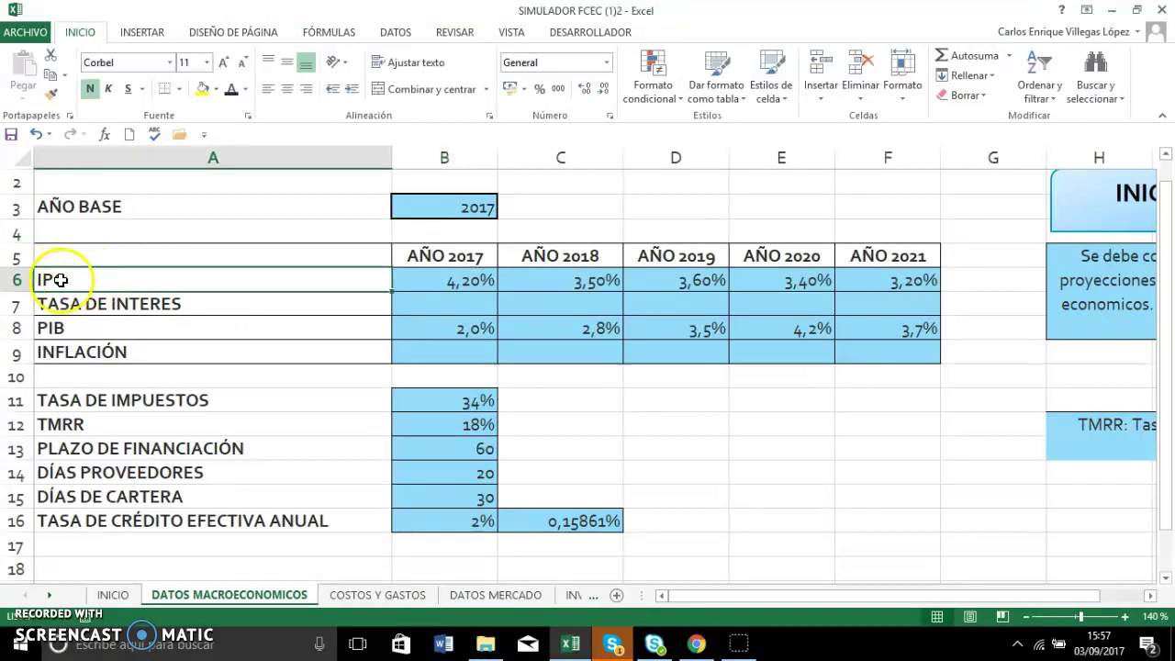
pyautogui.click(118, 305)
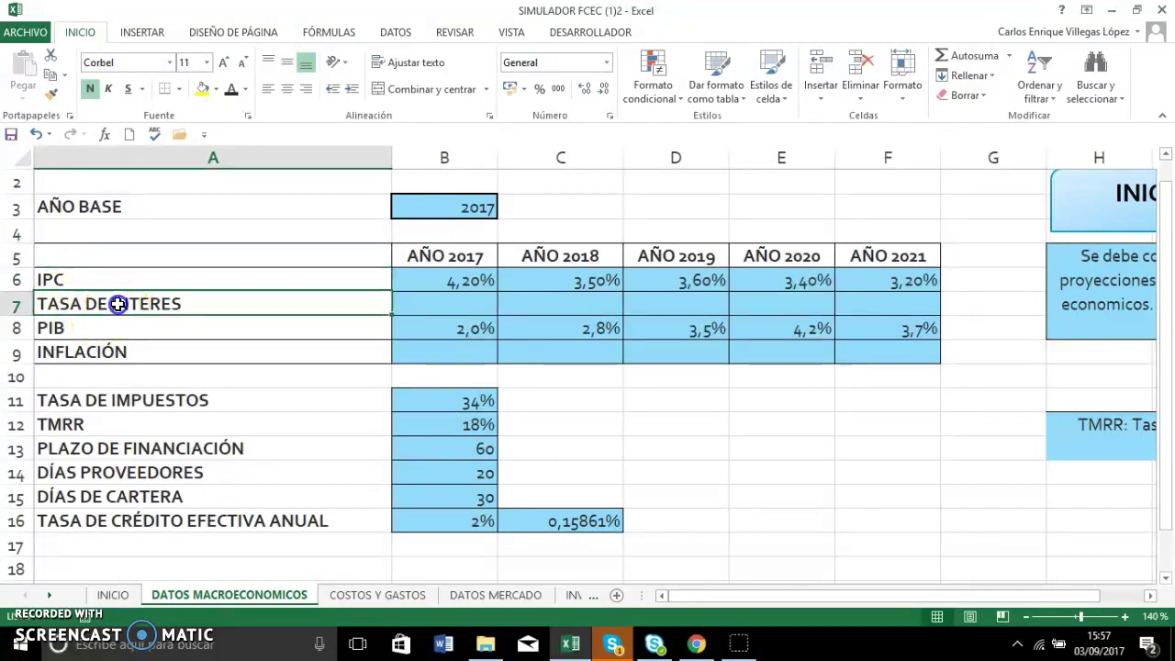
pyautogui.click(82, 327)
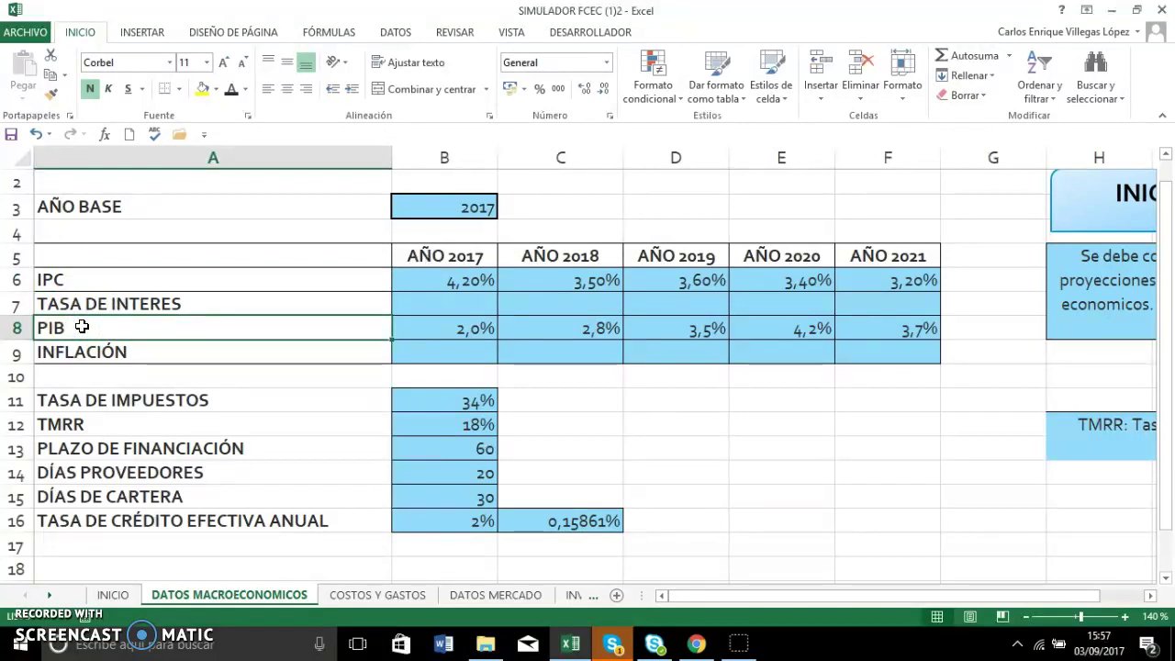
pyautogui.click(137, 351)
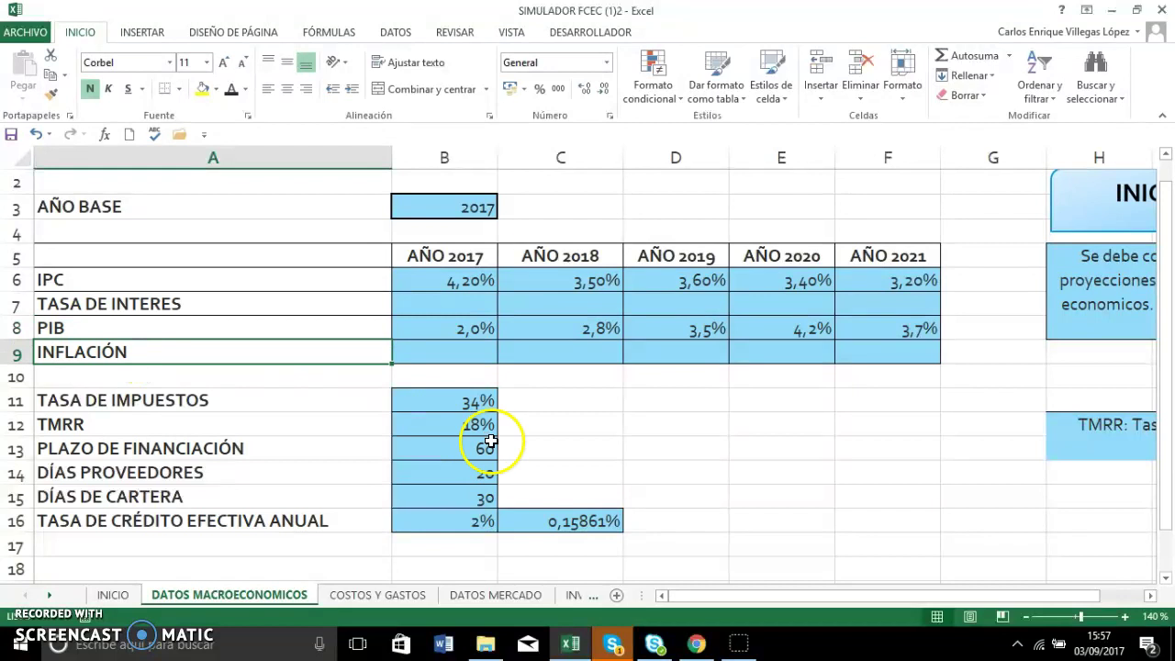
# Step: Switch to Chrome, maximize it and search for "proyecciones macroeconomicas bancolombia 2018" in a new tab
pyautogui.click(702, 644)
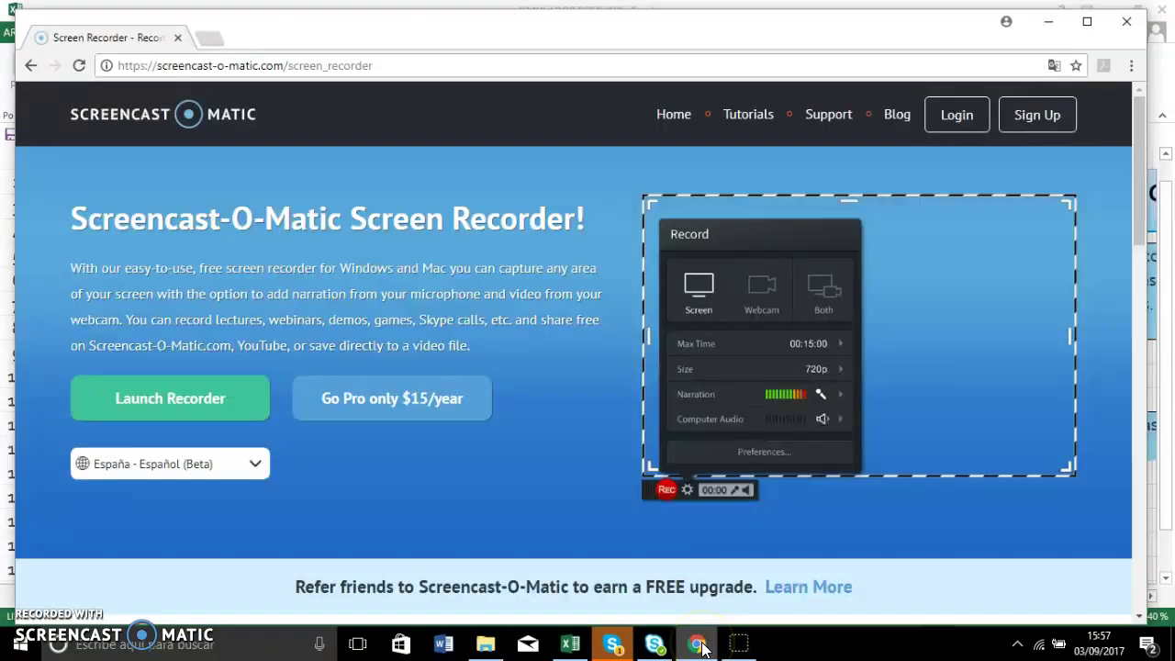
pyautogui.click(1044, 22)
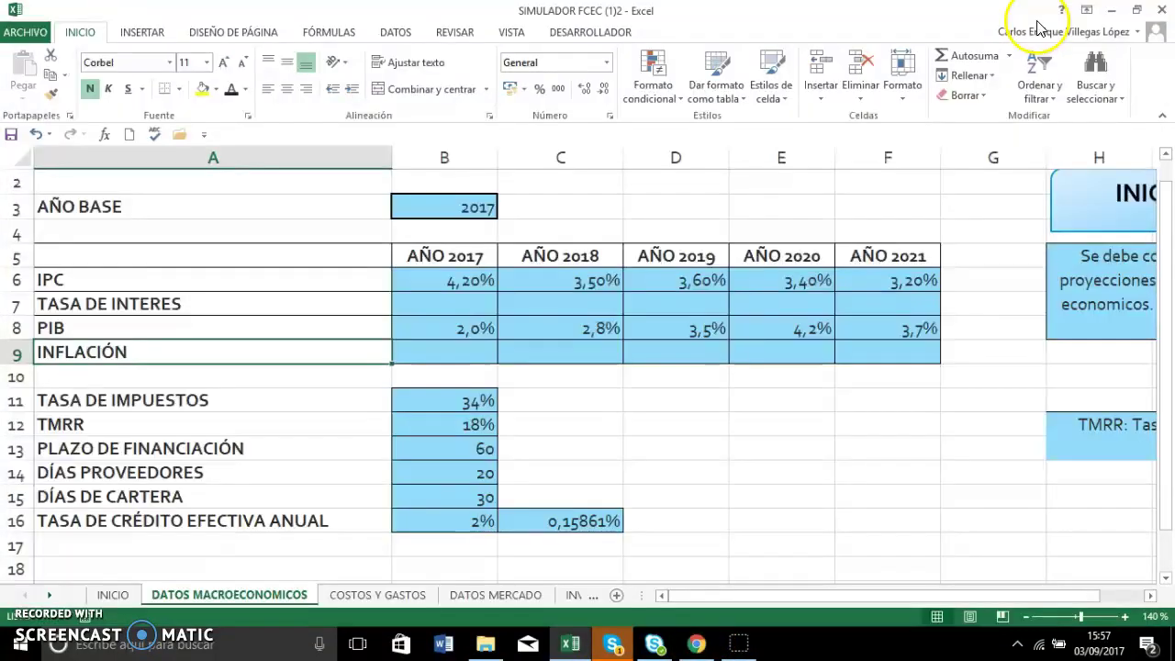
pyautogui.click(696, 644)
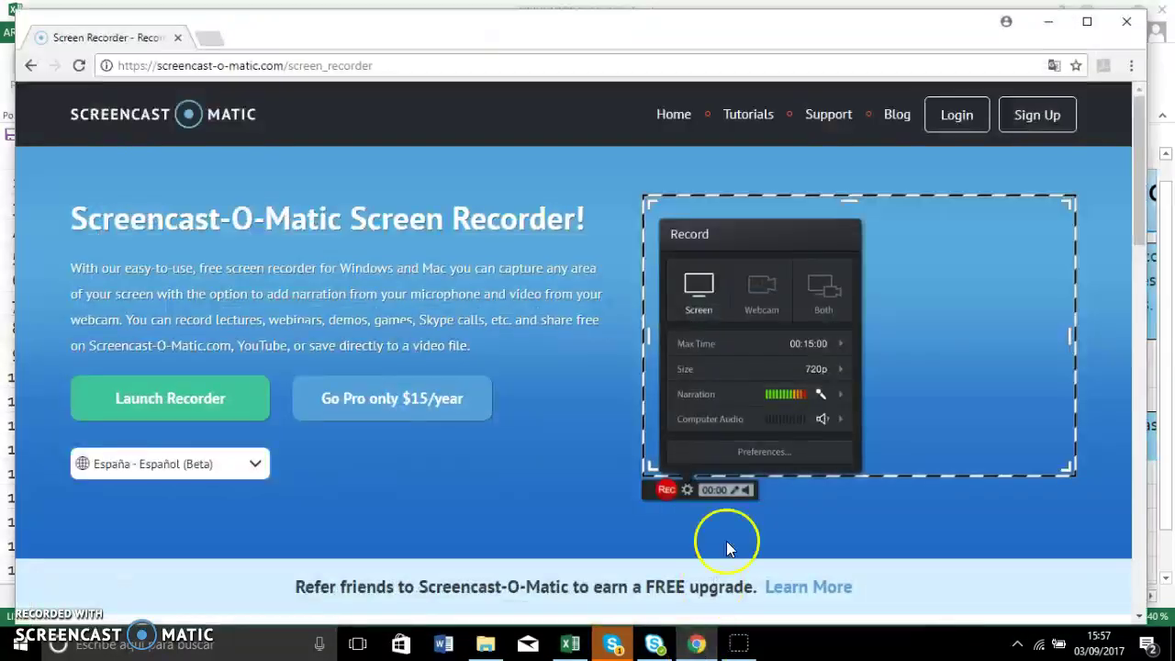
pyautogui.click(1087, 22)
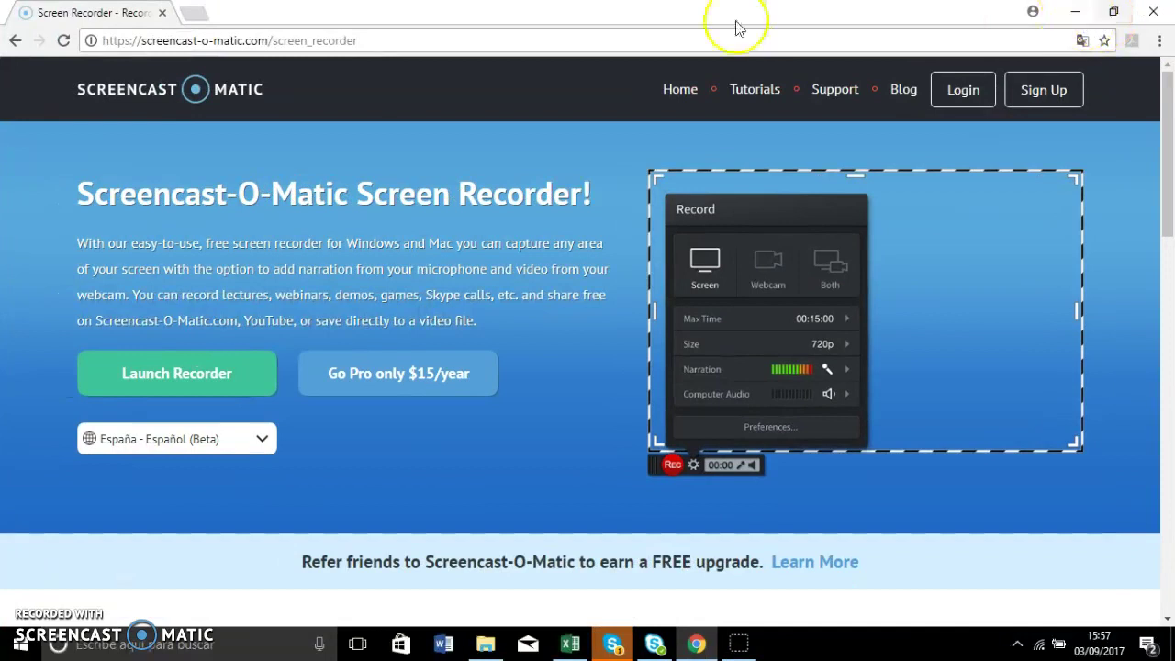
pyautogui.click(195, 20)
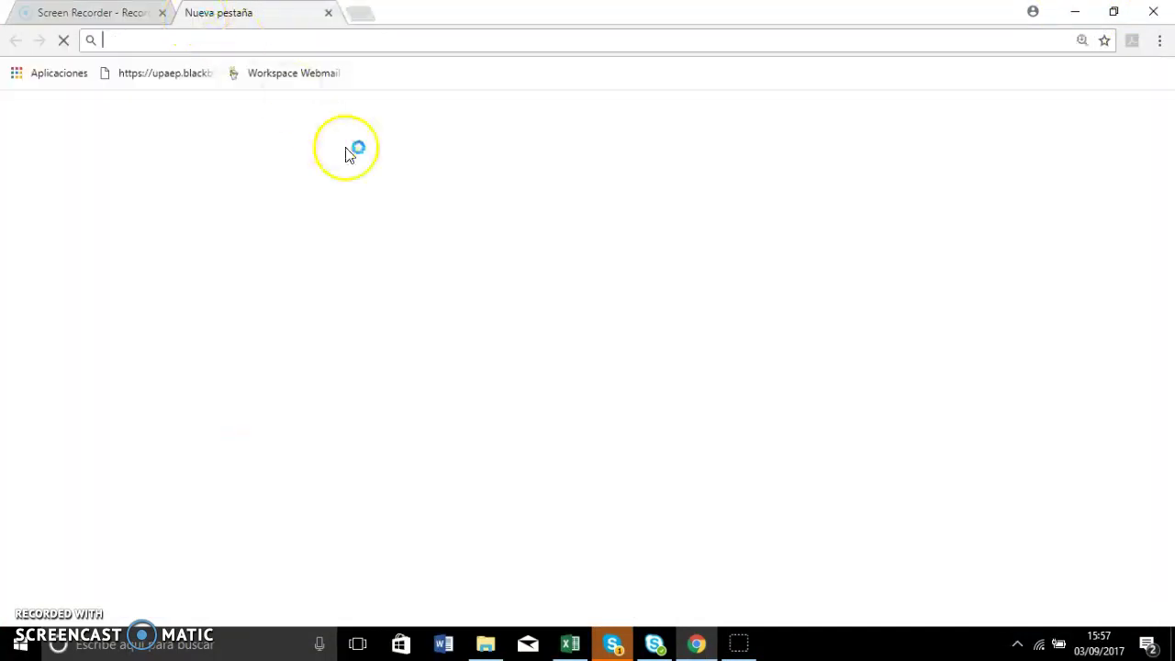
pyautogui.write('proyecciones')
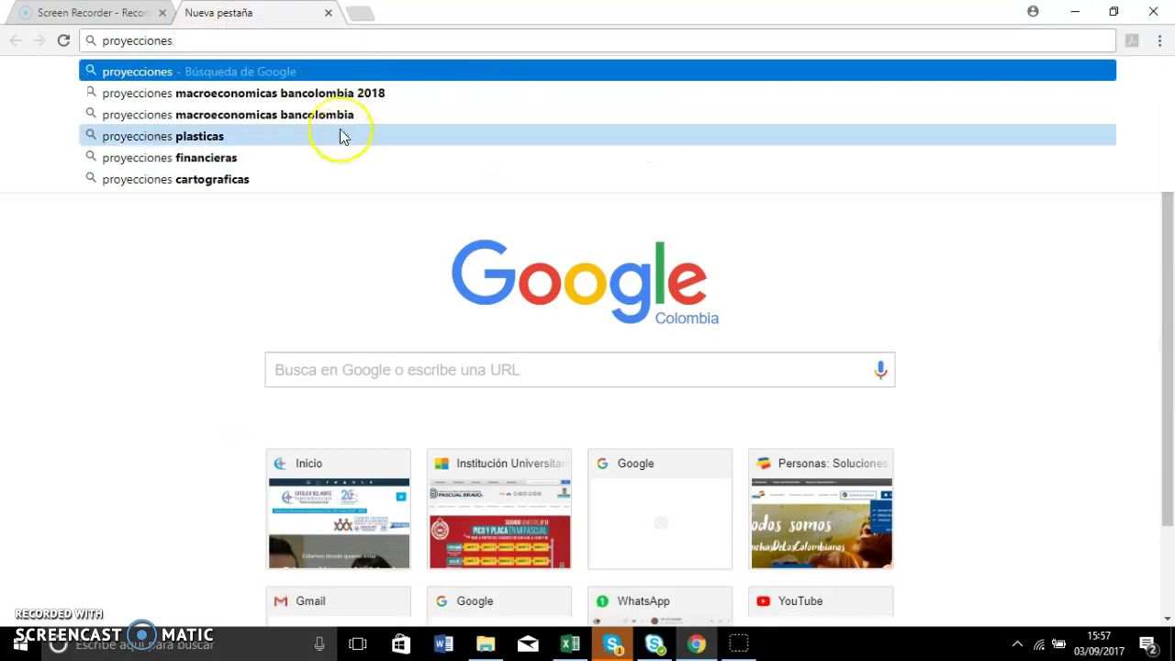
pyautogui.click(310, 95)
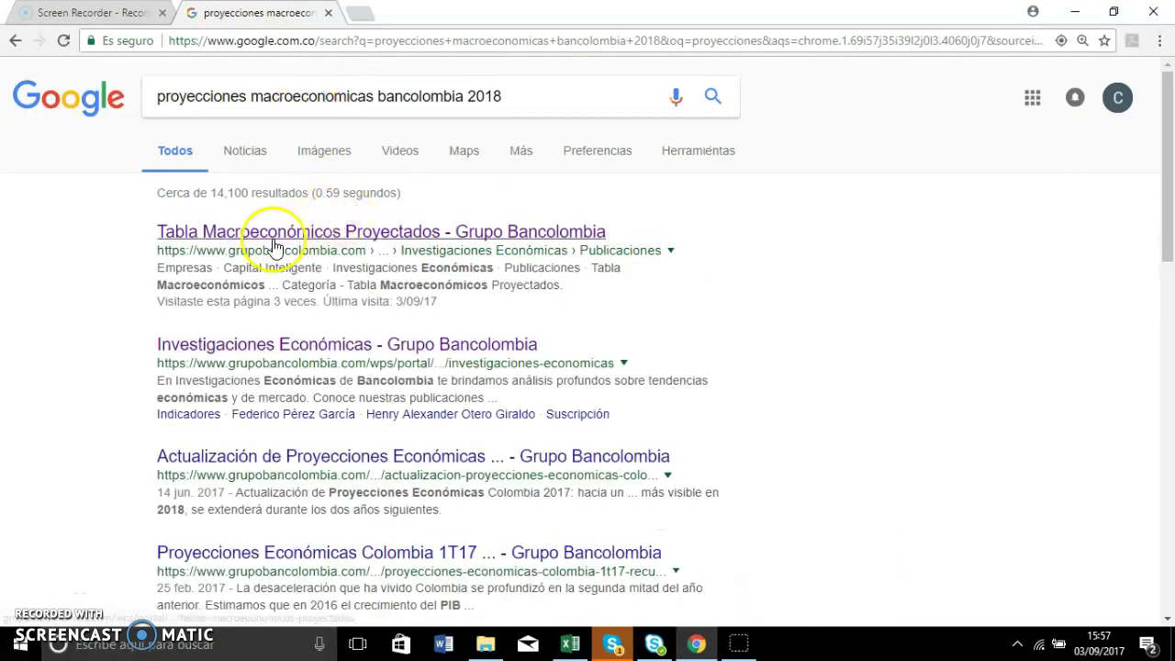
# Step: Open Grupo Bancolombia's Tabla Macroeconómicos Proyectados page, then download and open the Abril 2017 PDF
pyautogui.click(292, 237)
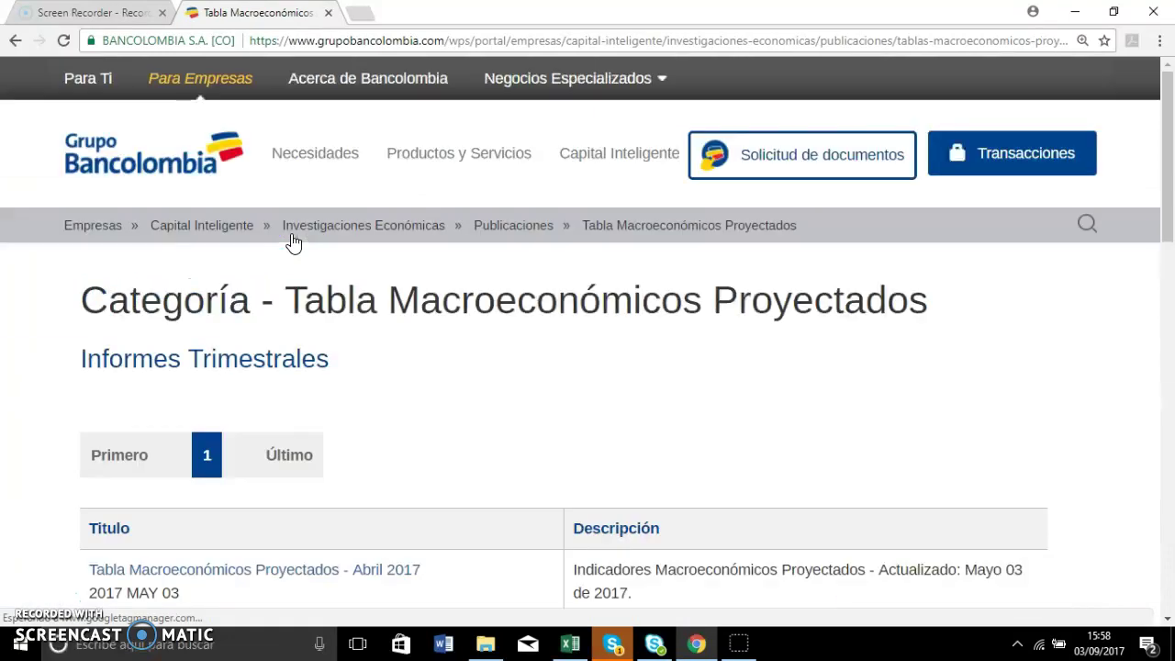
pyautogui.moveTo(1167, 129); pyautogui.dragTo(1169, 197)
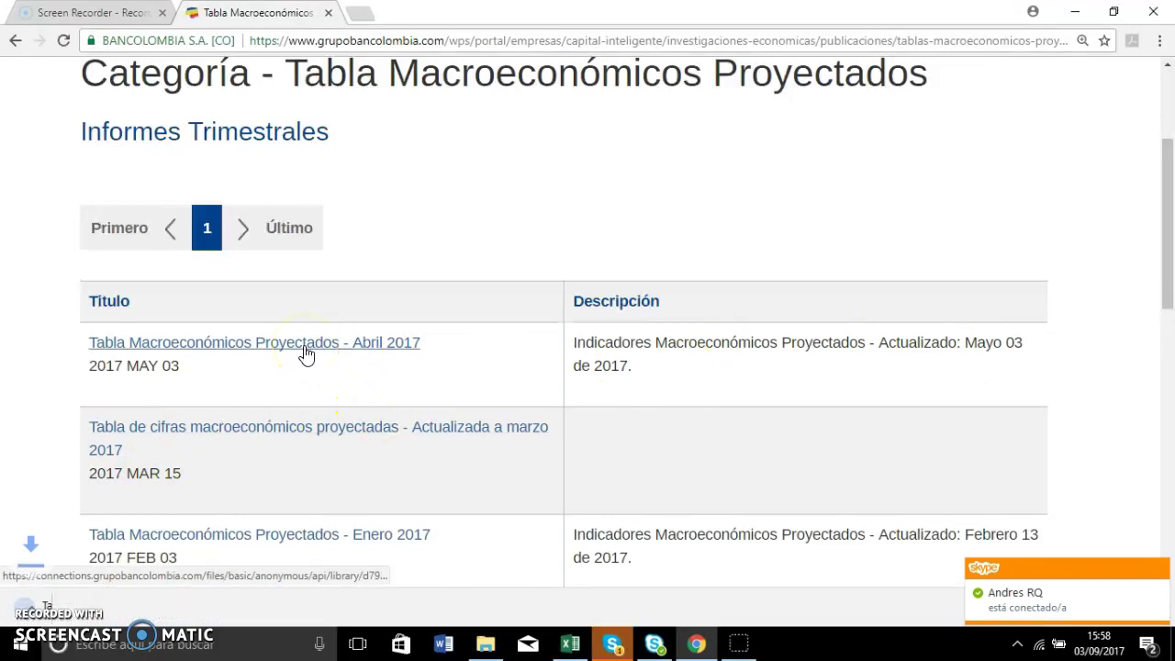
pyautogui.click(143, 614)
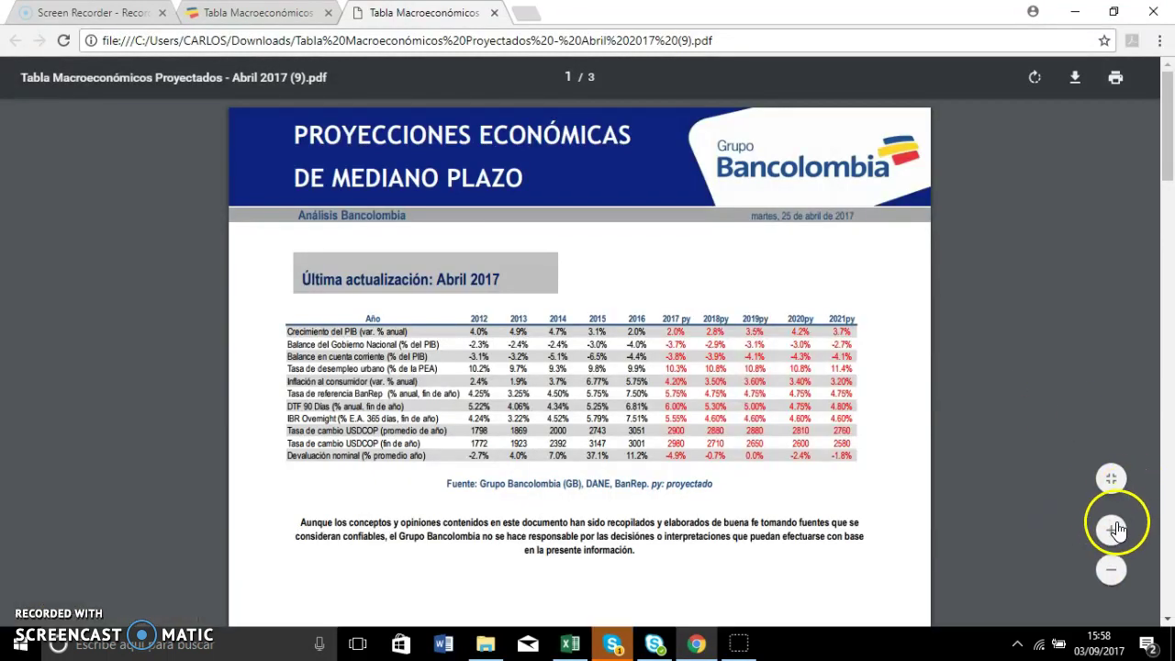
# Step: Enlarge the projections PDF and examine its rows for PIB growth, consumer inflation and DTF 90 Días
pyautogui.click(1115, 529)
pyautogui.click(1114, 532)
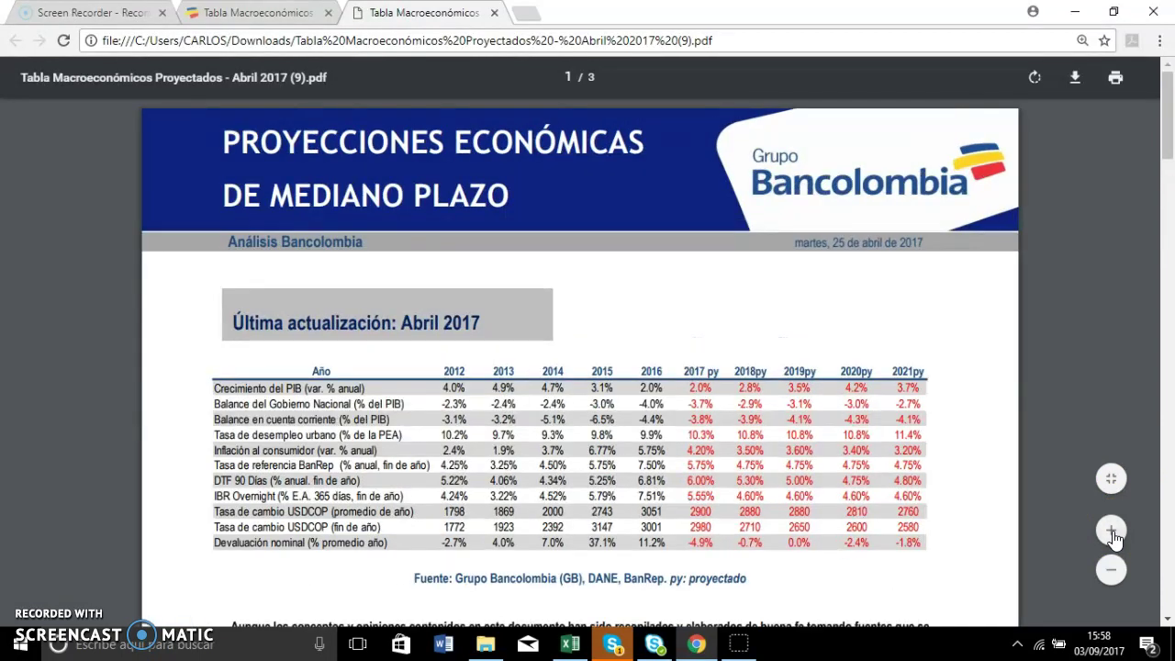
pyautogui.click(1114, 532)
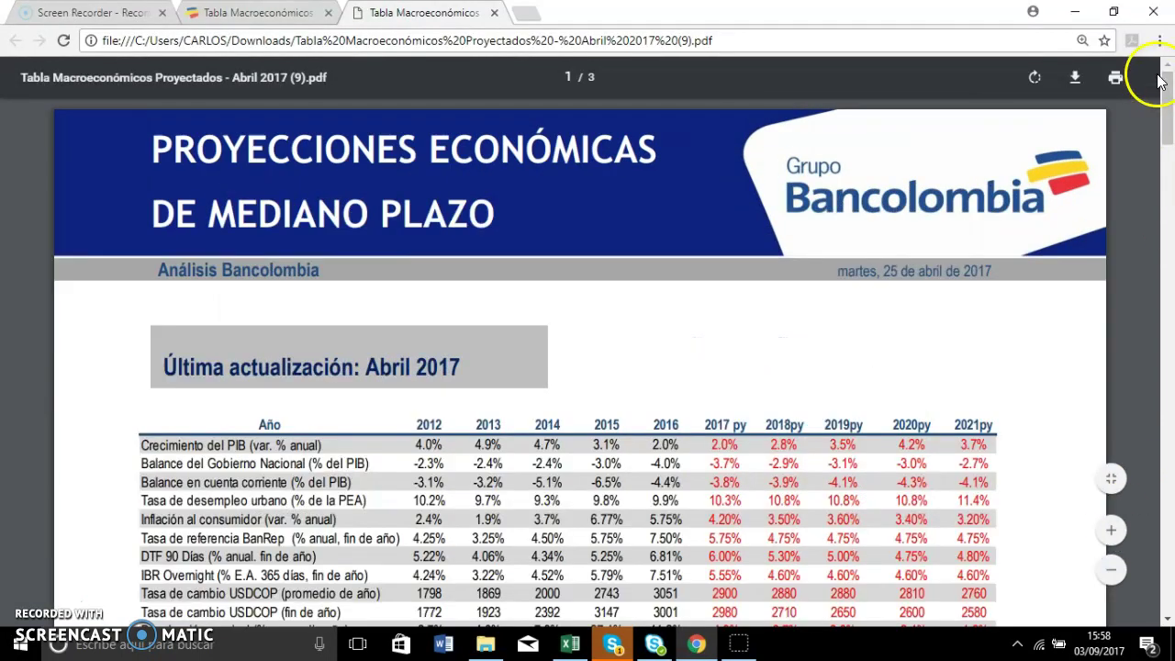
pyautogui.moveTo(1168, 92); pyautogui.dragTo(1170, 130)
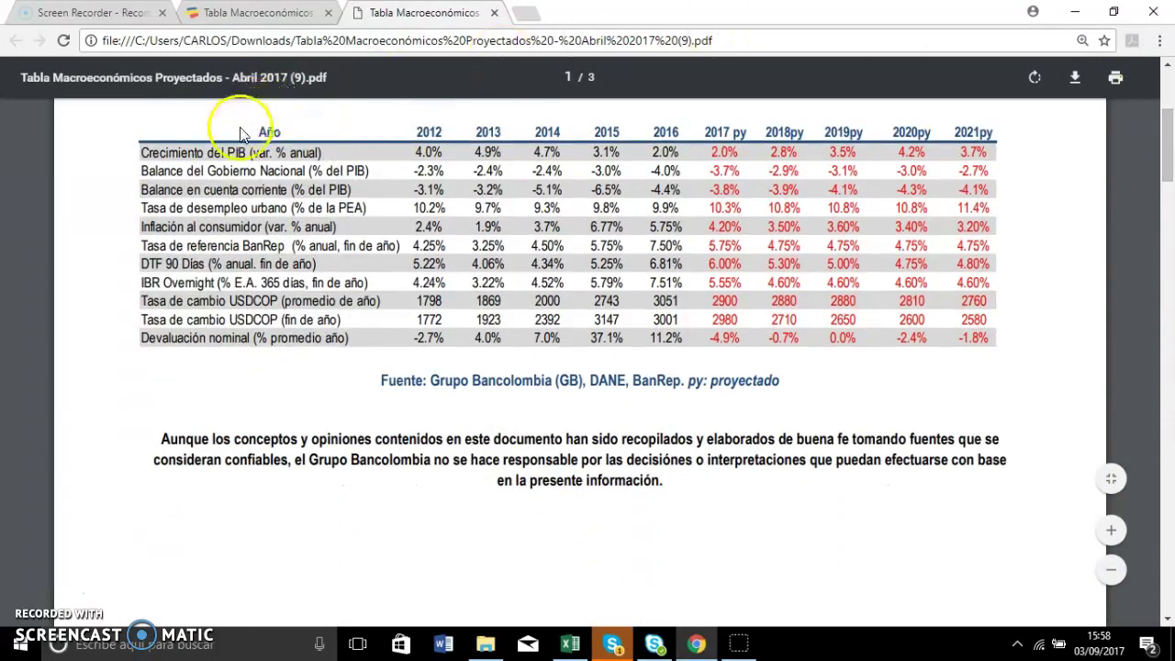
pyautogui.moveTo(238, 147); pyautogui.dragTo(245, 151)
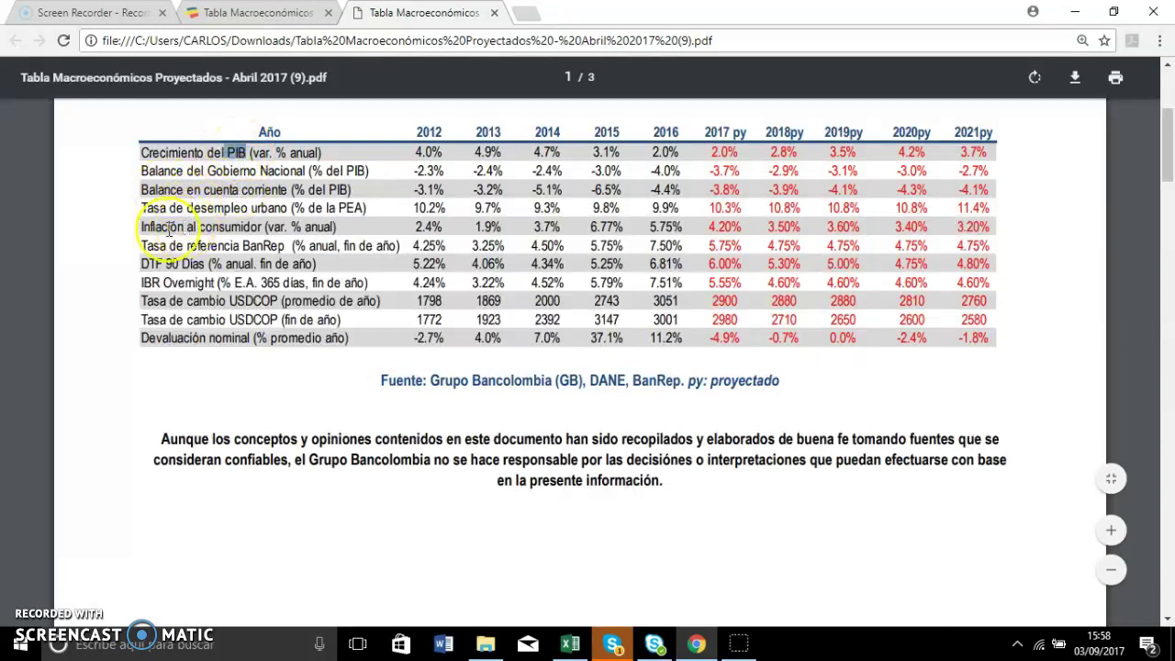
pyautogui.moveTo(138, 226); pyautogui.dragTo(264, 227)
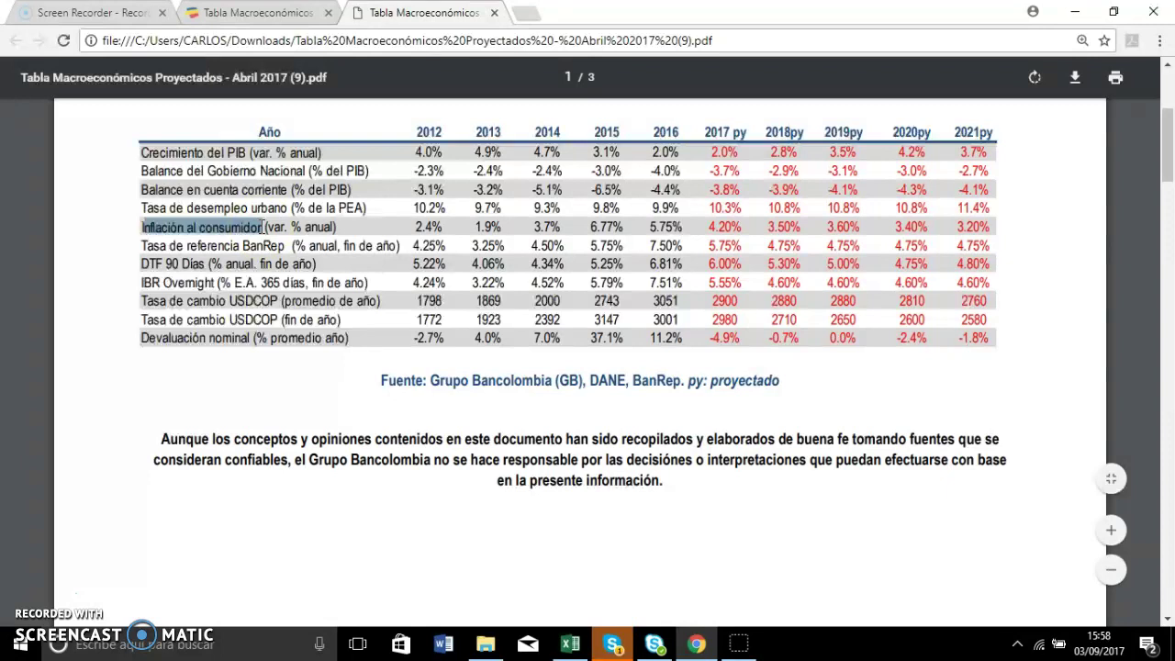
pyautogui.click(140, 263)
pyautogui.moveTo(141, 264); pyautogui.dragTo(197, 272)
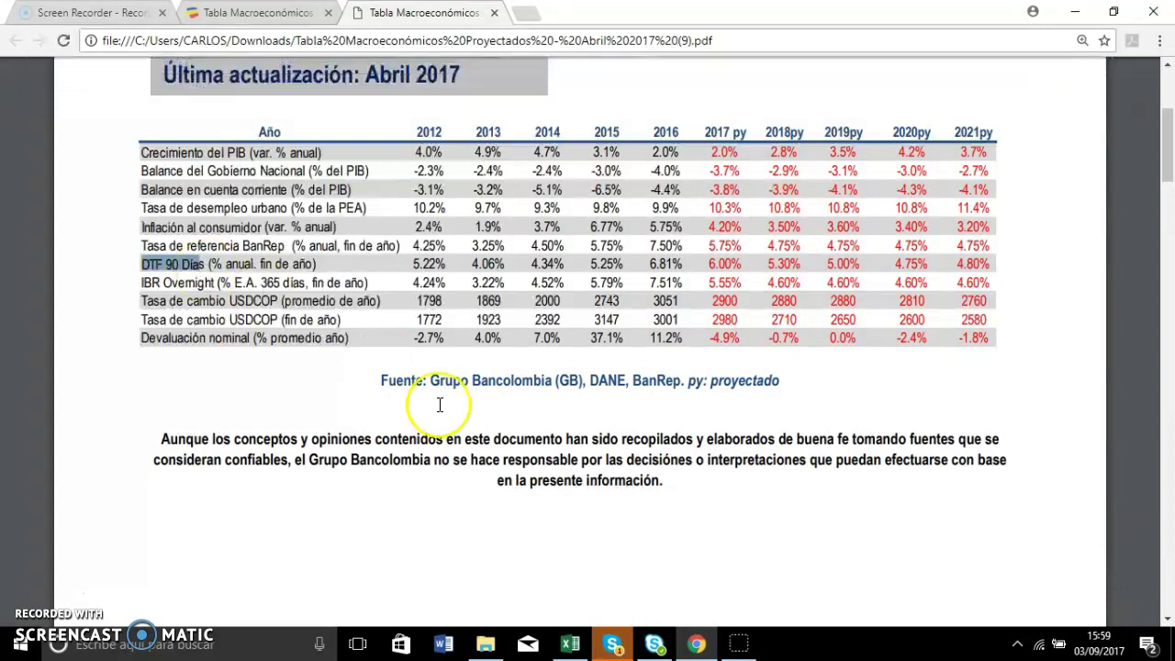
# Step: Arrange the projections PDF and the SIMULADOR FCEC workbook side by side, and select the IPC label cell
pyautogui.click(571, 644)
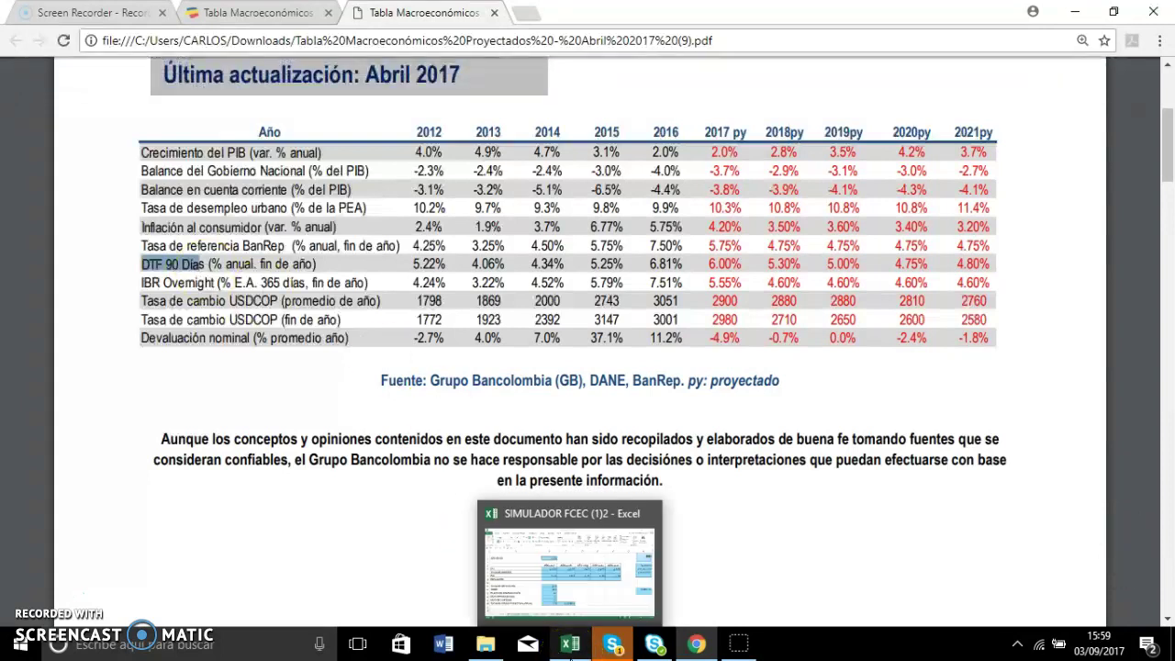
pyautogui.press('Home')
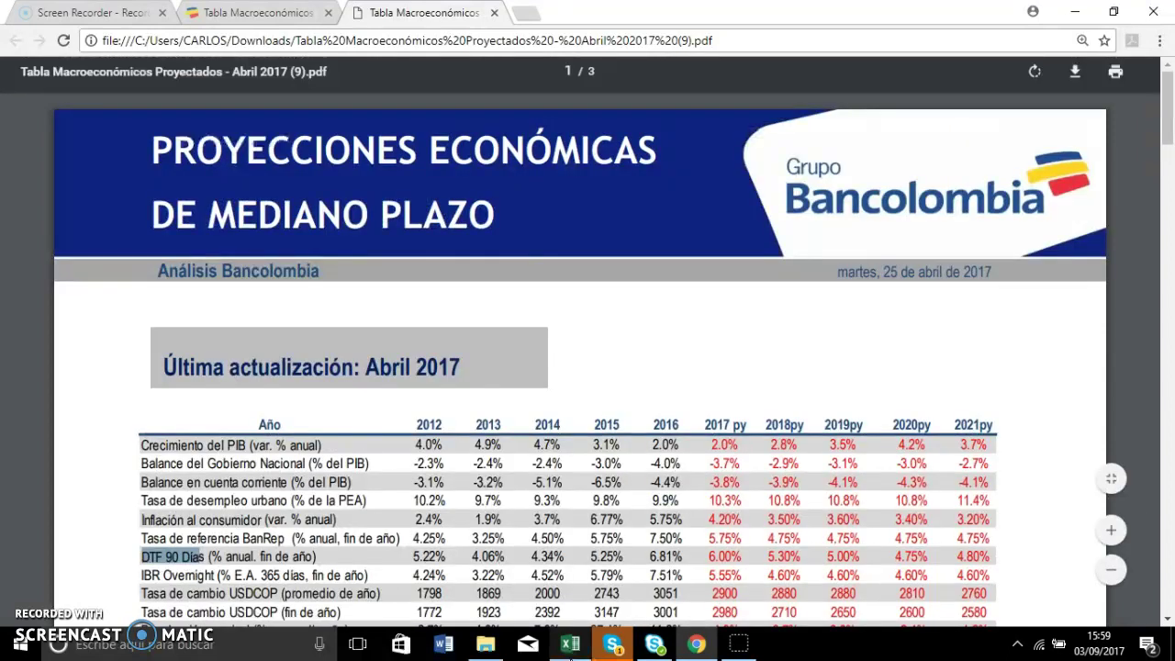
pyautogui.press('super+Left')
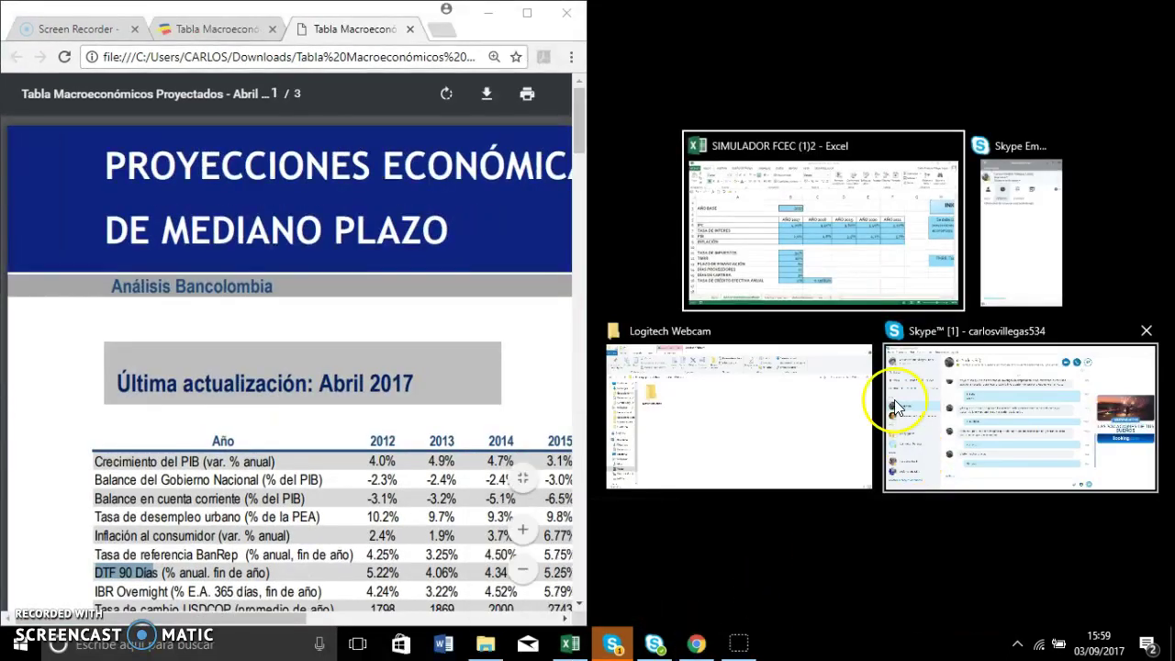
pyautogui.click(853, 263)
pyautogui.click(751, 290)
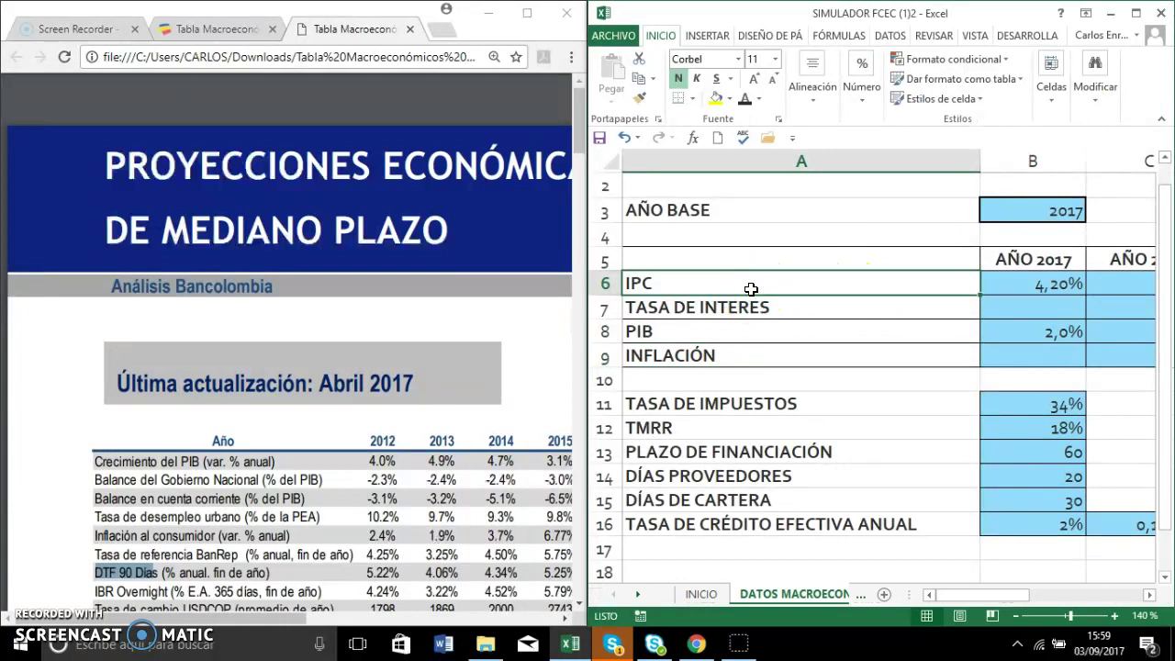
# Step: Examine the projected PIB growth for 2017 through 2021 in the PDF and locate the matching PIB row in the workbook
pyautogui.moveTo(551, 621); pyautogui.dragTo(564, 625)
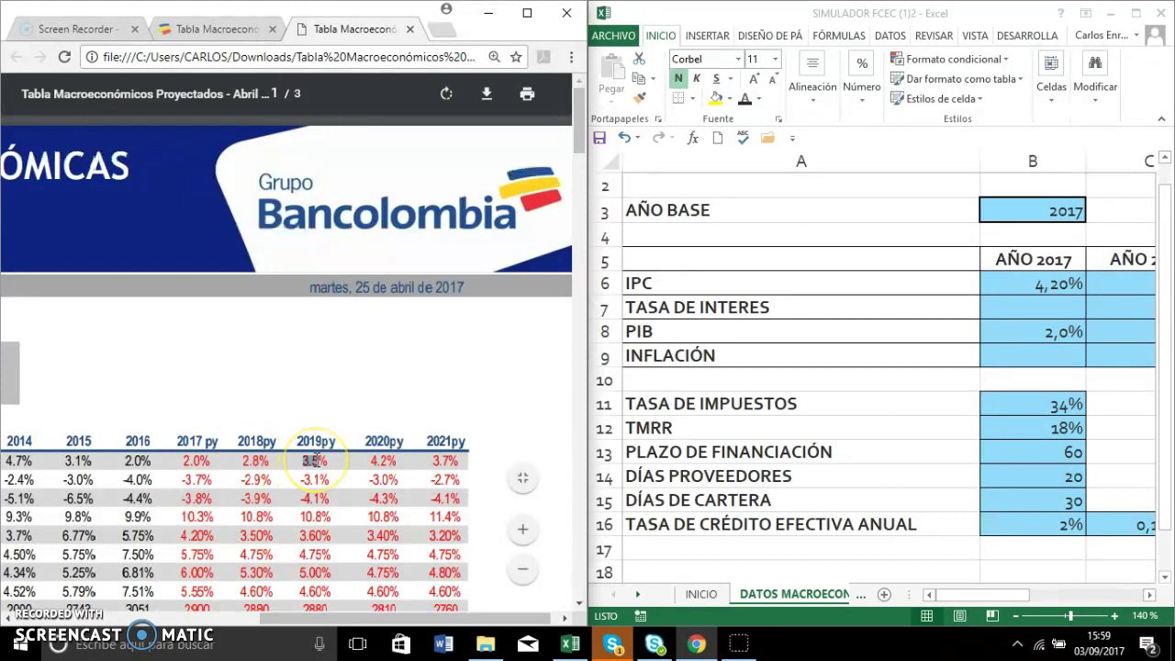
pyautogui.moveTo(413, 616); pyautogui.dragTo(171, 617)
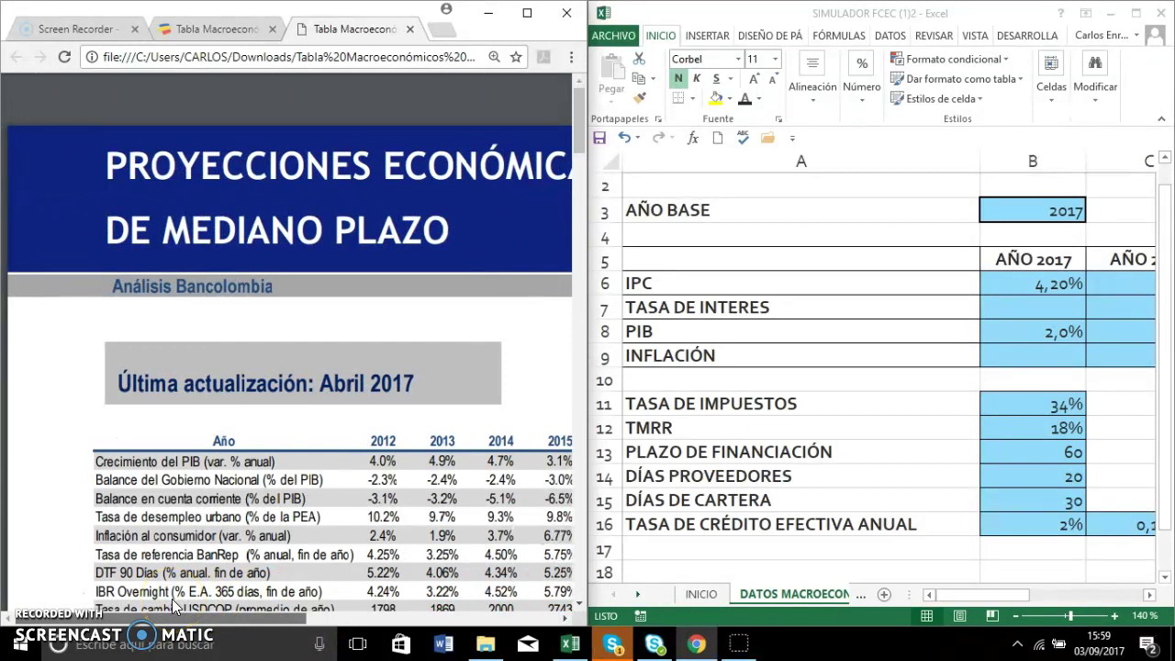
pyautogui.moveTo(175, 617); pyautogui.dragTo(407, 615)
pyautogui.doubleClick(236, 461)
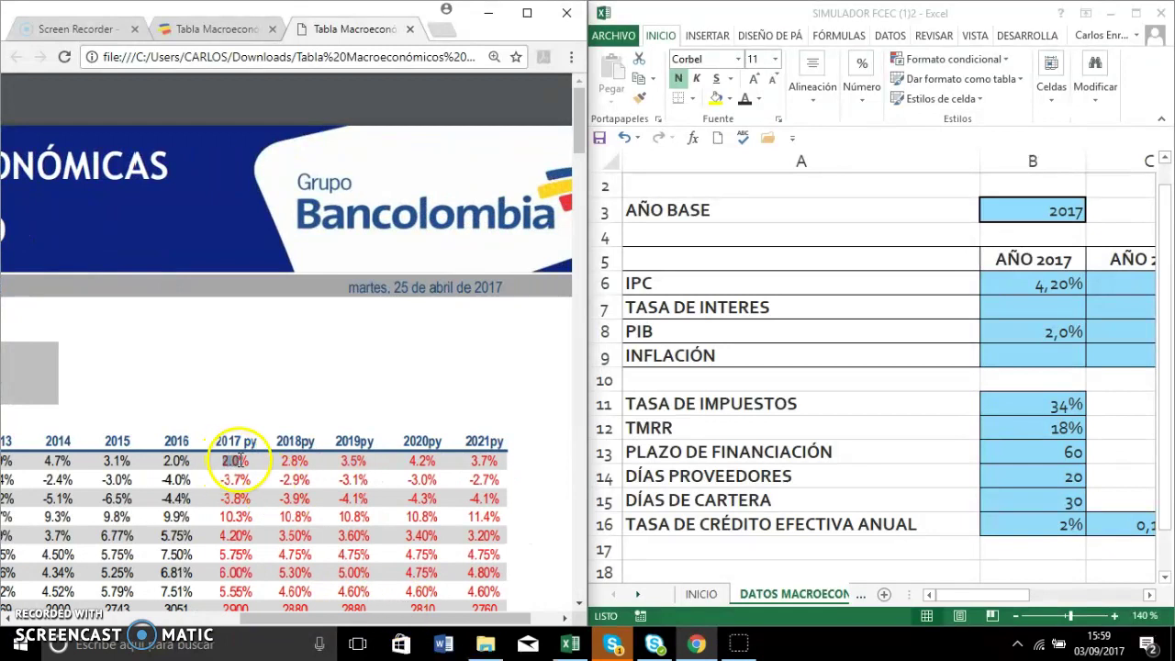
pyautogui.doubleClick(292, 461)
pyautogui.doubleClick(351, 461)
pyautogui.doubleClick(420, 461)
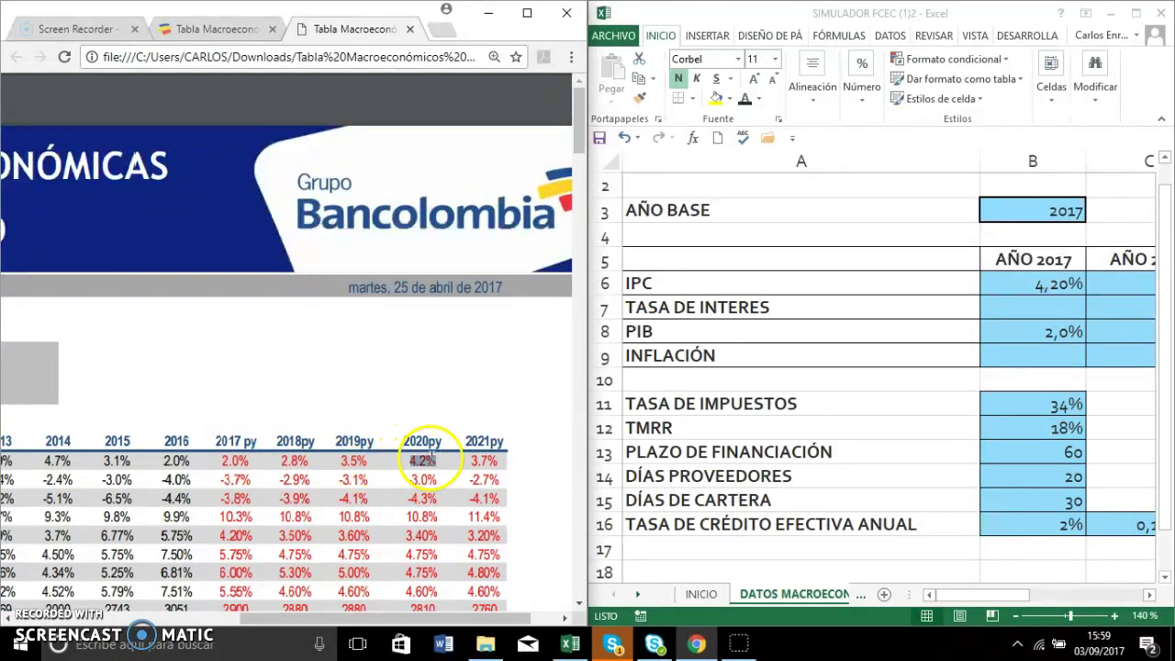
pyautogui.doubleClick(482, 461)
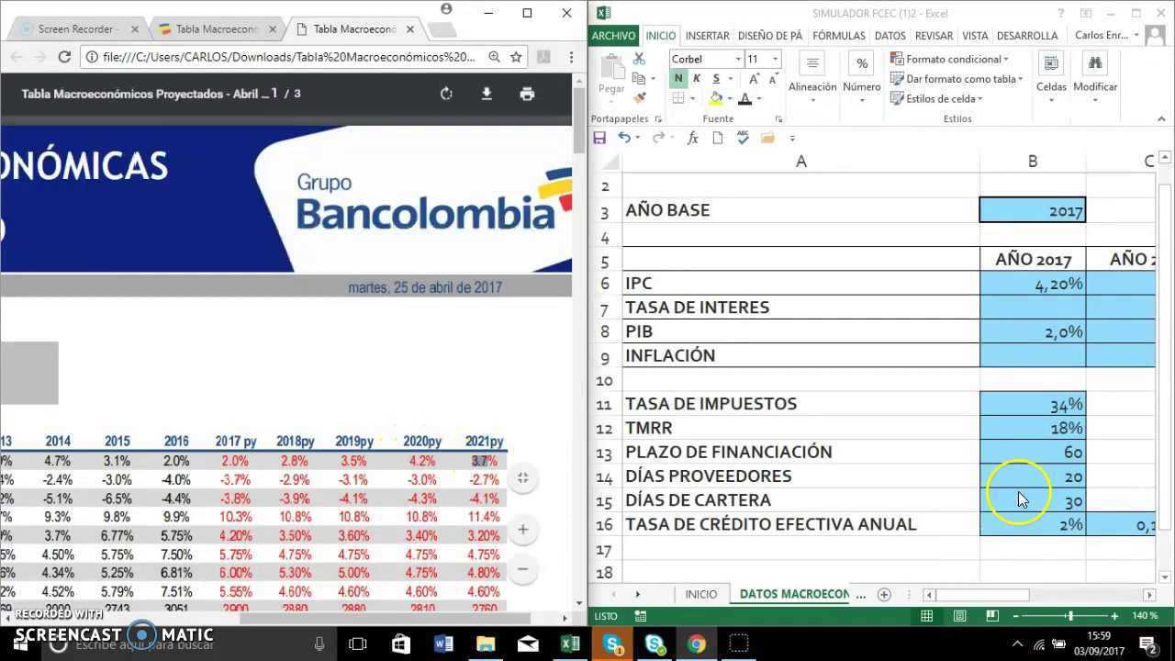
pyautogui.click(751, 330)
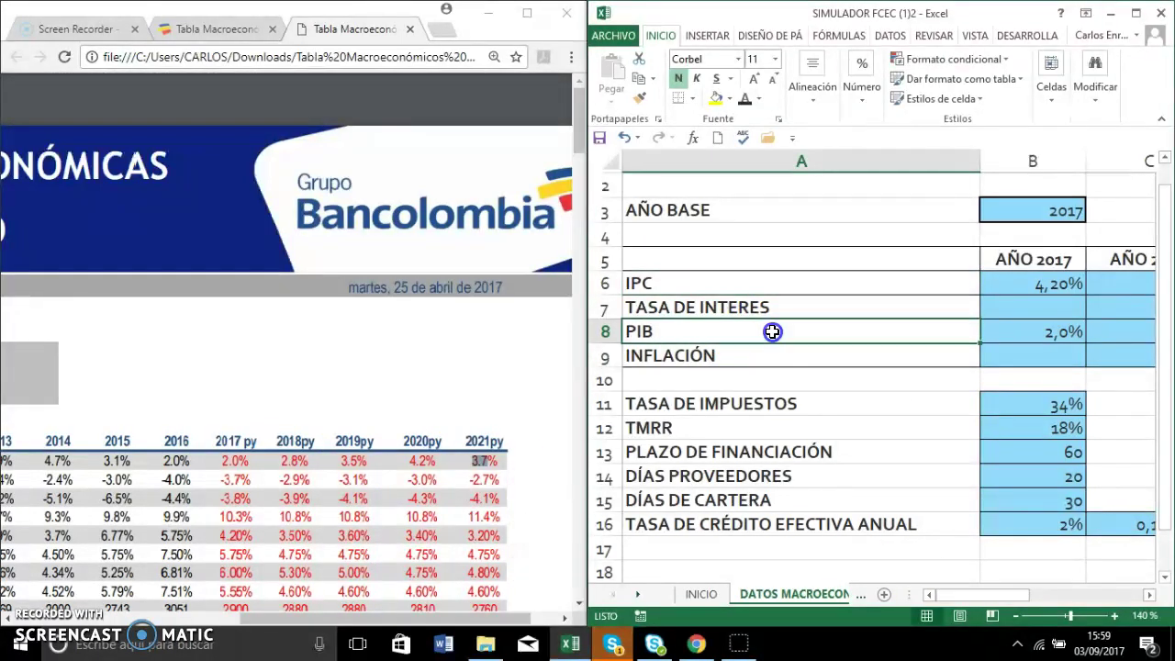
# Step: Compare the workbook's PIB values for AÑO 2017 through AÑO 2021 with the projected growth row in the PDF
pyautogui.click(1015, 336)
pyautogui.press('Right')
pyautogui.press('Right')
pyautogui.press('Right')
pyautogui.press('Right')
pyautogui.press('Left')
pyautogui.press('Left')
pyautogui.press('Left')
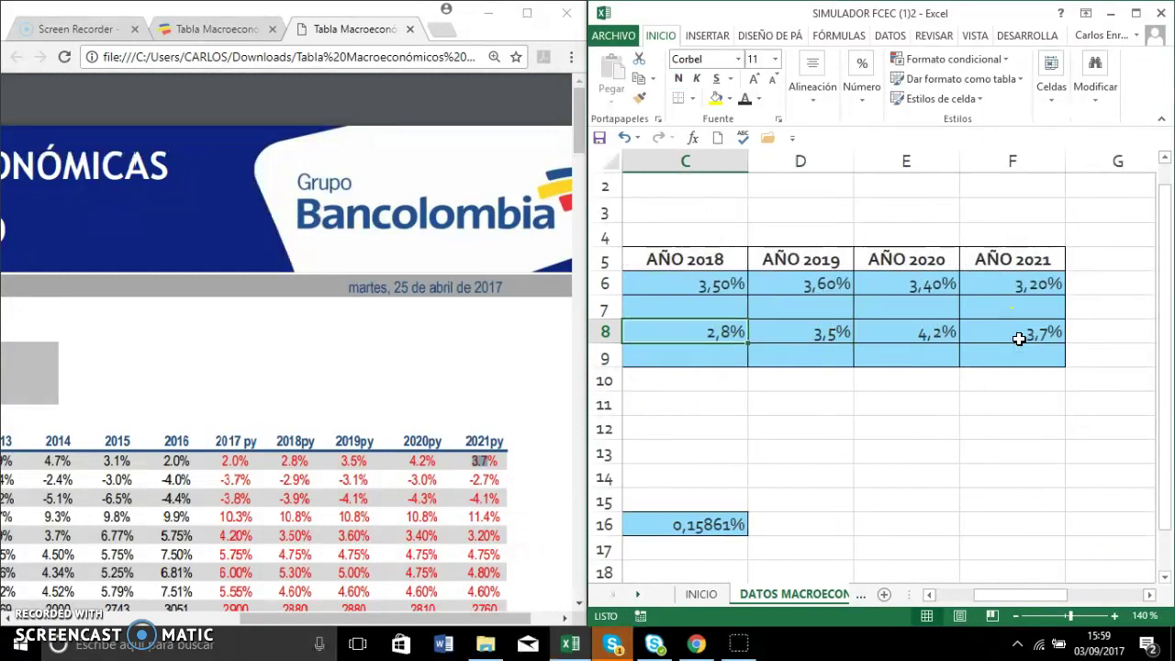
pyautogui.press('Left')
pyautogui.press('Right')
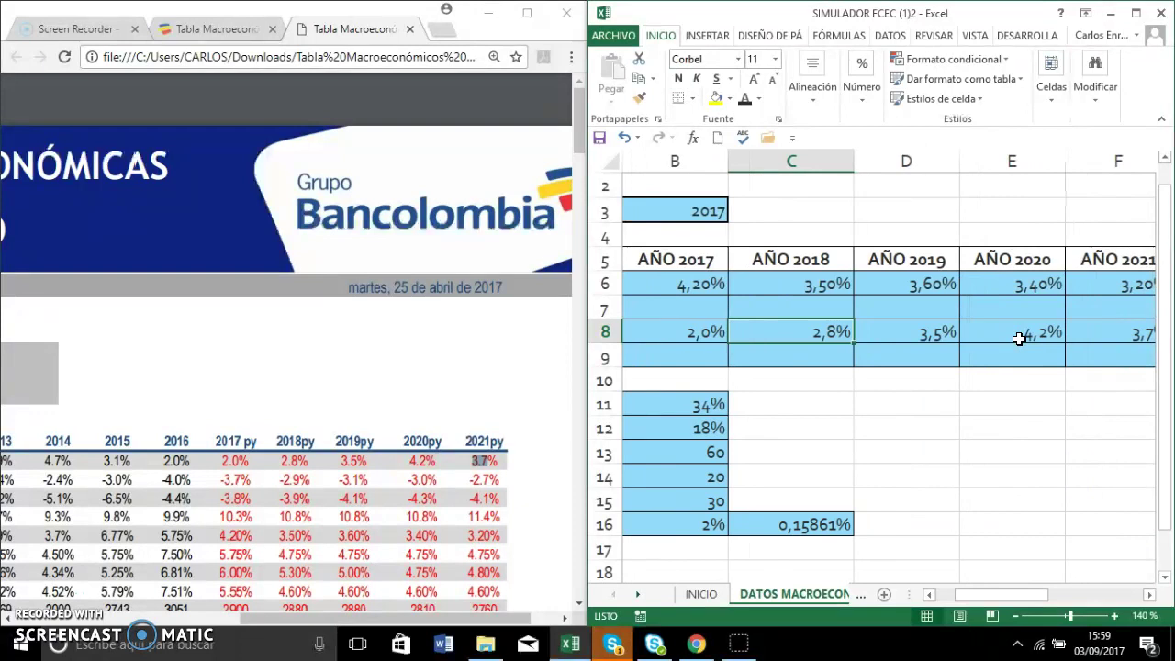
pyautogui.press('Right')
pyautogui.press('Right')
pyautogui.press('Left')
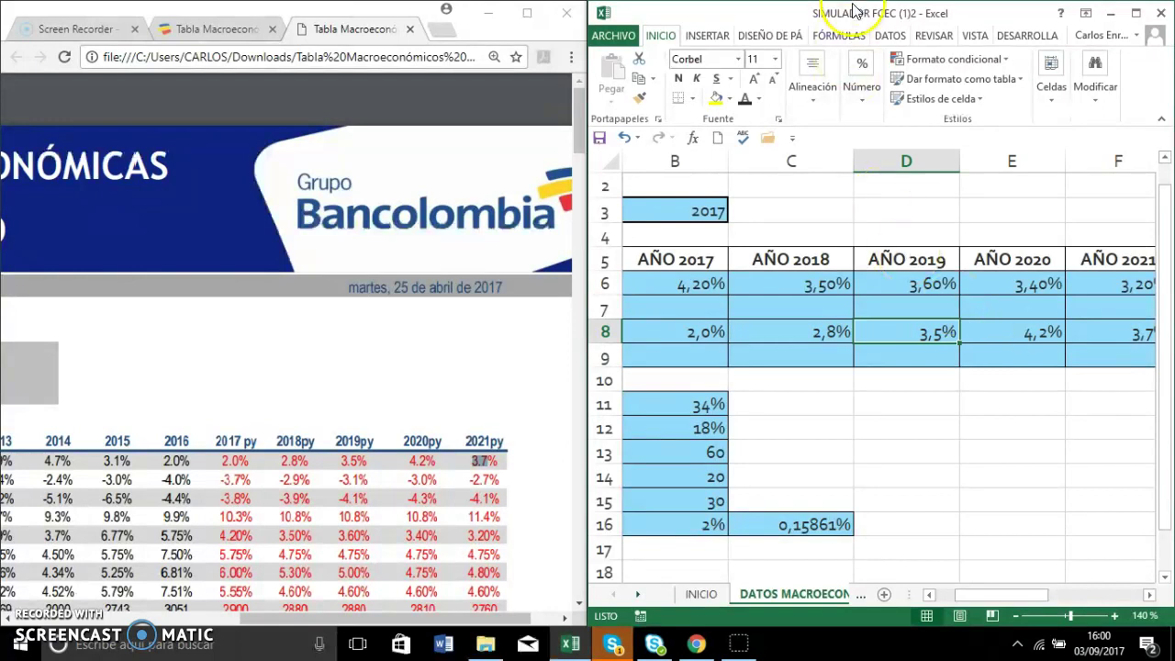
# Step: Close the projections PDF, enlarge the browser and workbook windows to full size, and bring the row labels of DATOS MACROECONOMICOS into view
pyautogui.click(411, 29)
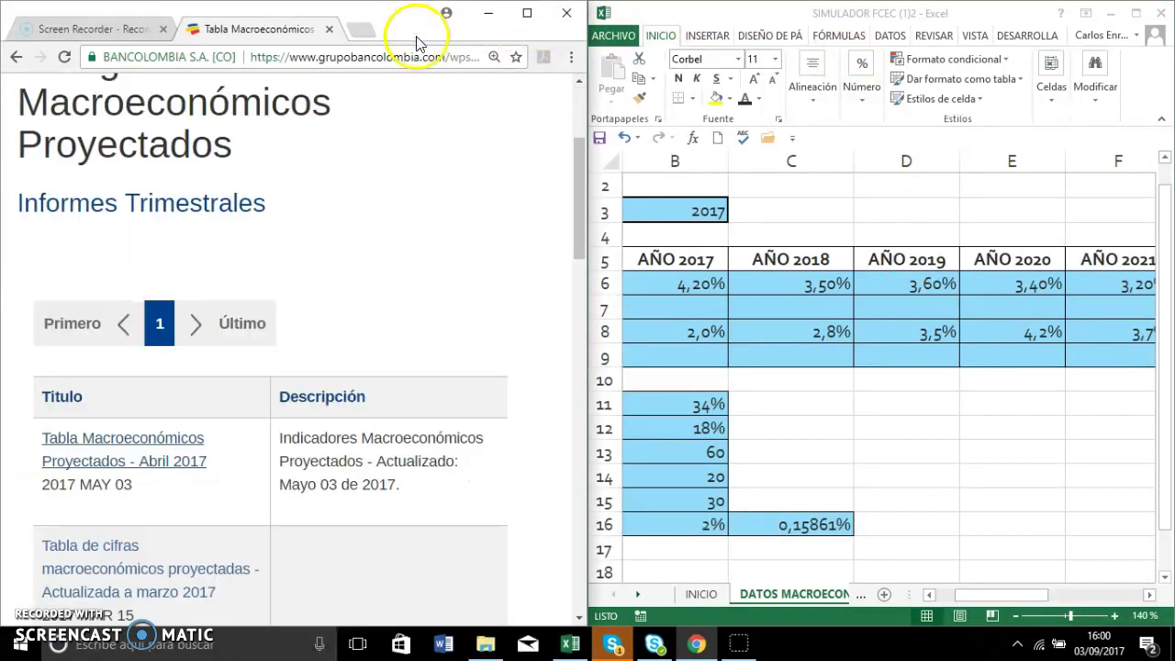
pyautogui.click(527, 12)
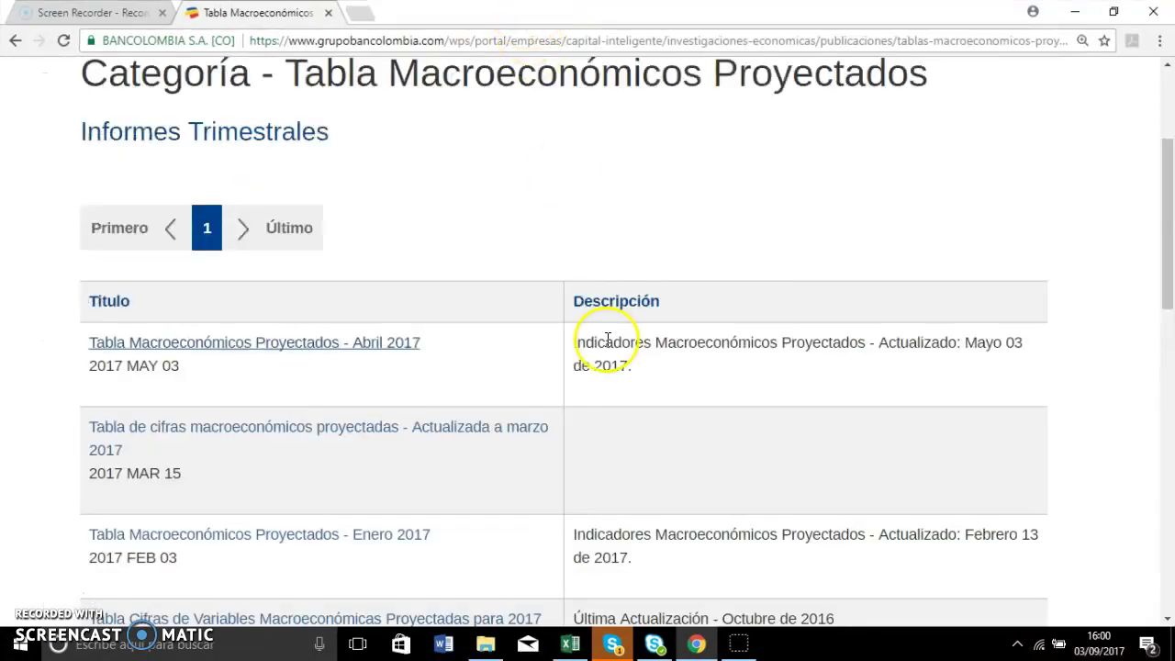
pyautogui.click(570, 644)
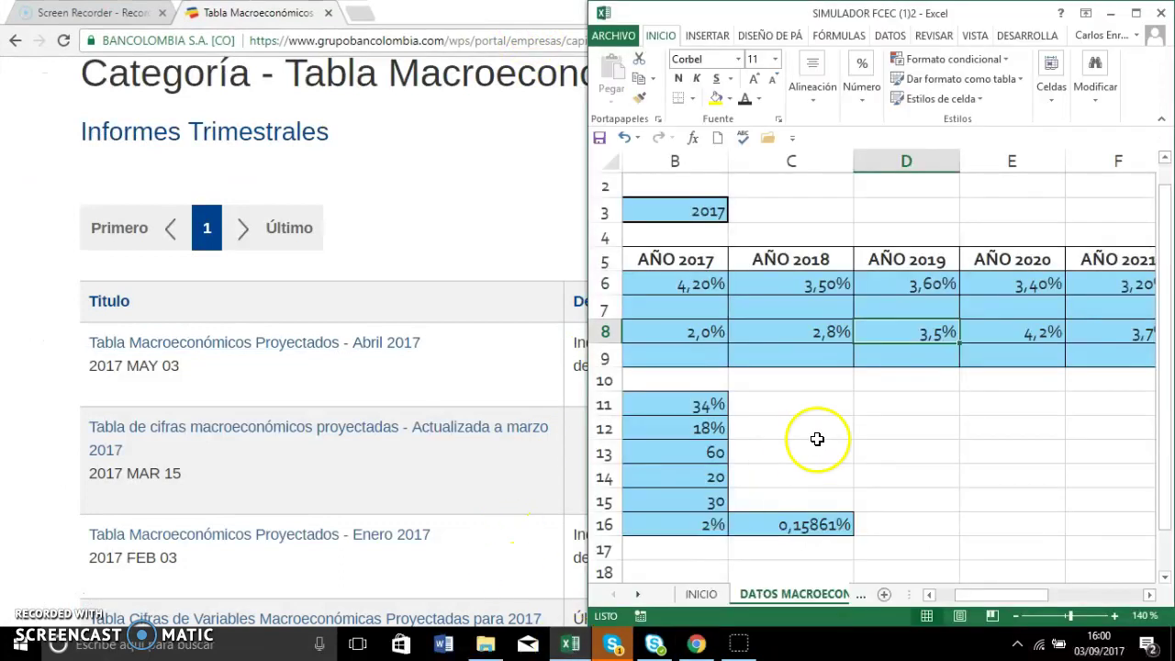
pyautogui.click(1136, 13)
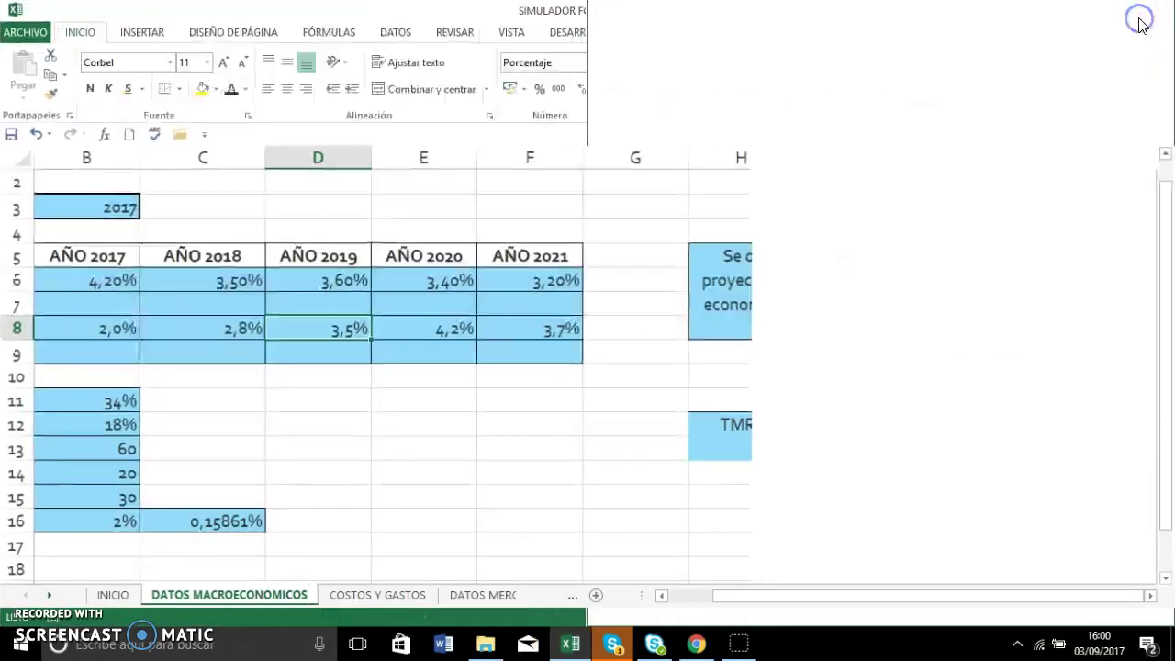
pyautogui.click(661, 596)
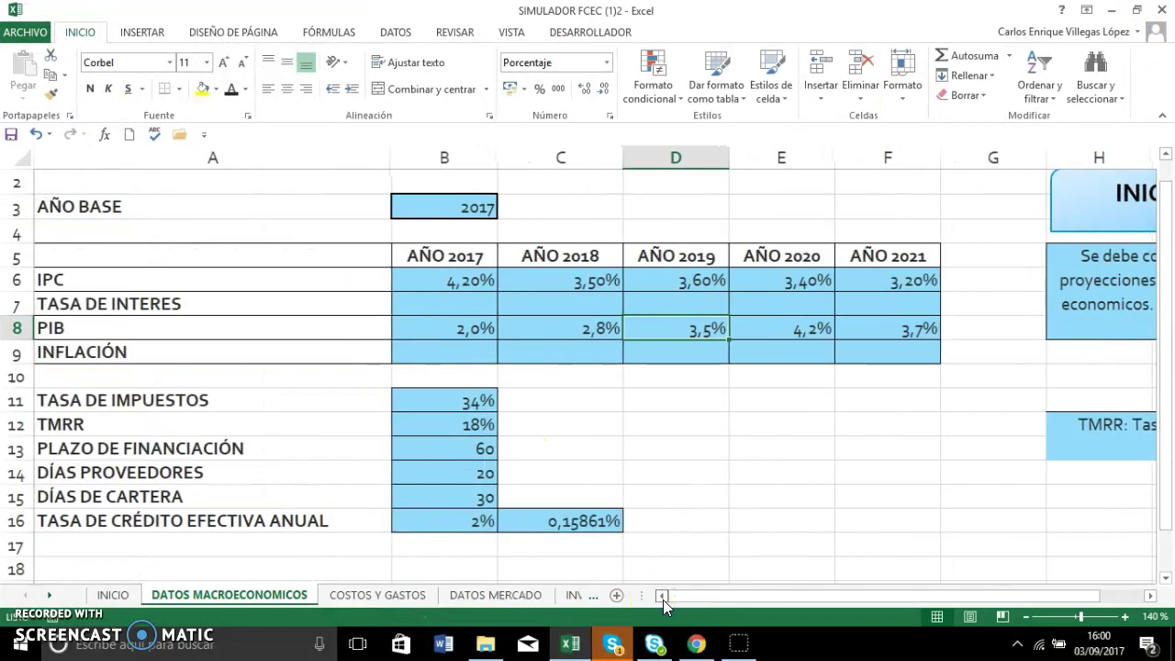
# Step: Clear the values in B11:B16, from TASA DE IMPUESTOS through TASA DE CRÉDITO EFECTIVA ANUAL
pyautogui.moveTo(450, 397); pyautogui.dragTo(446, 523)
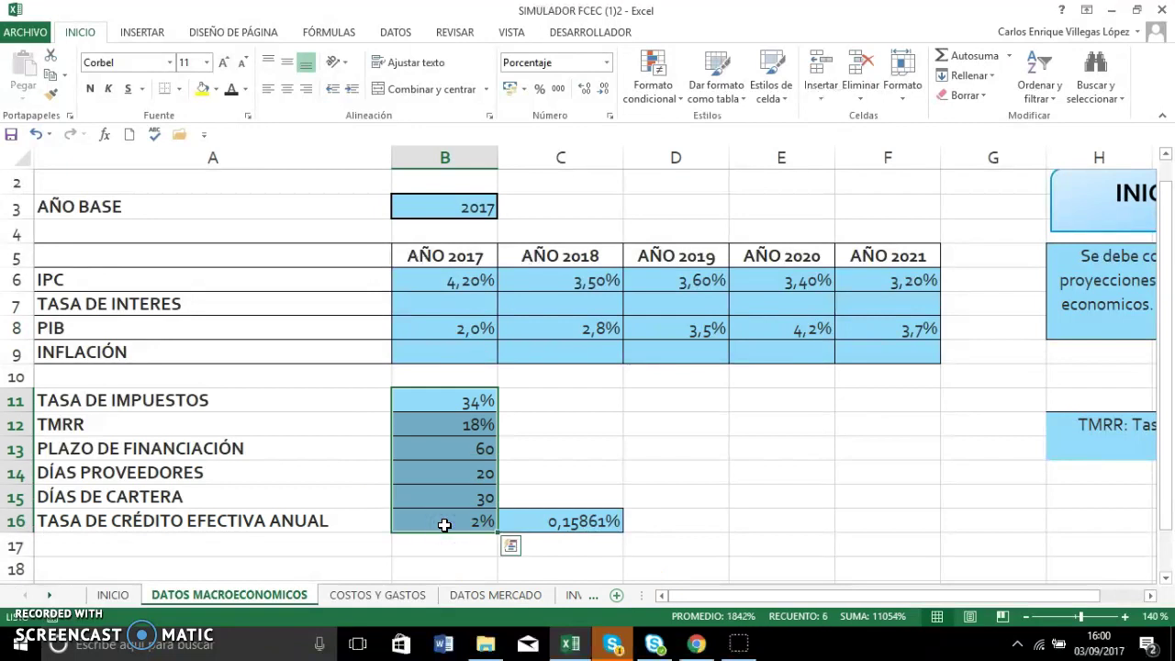
pyautogui.press('Delete')
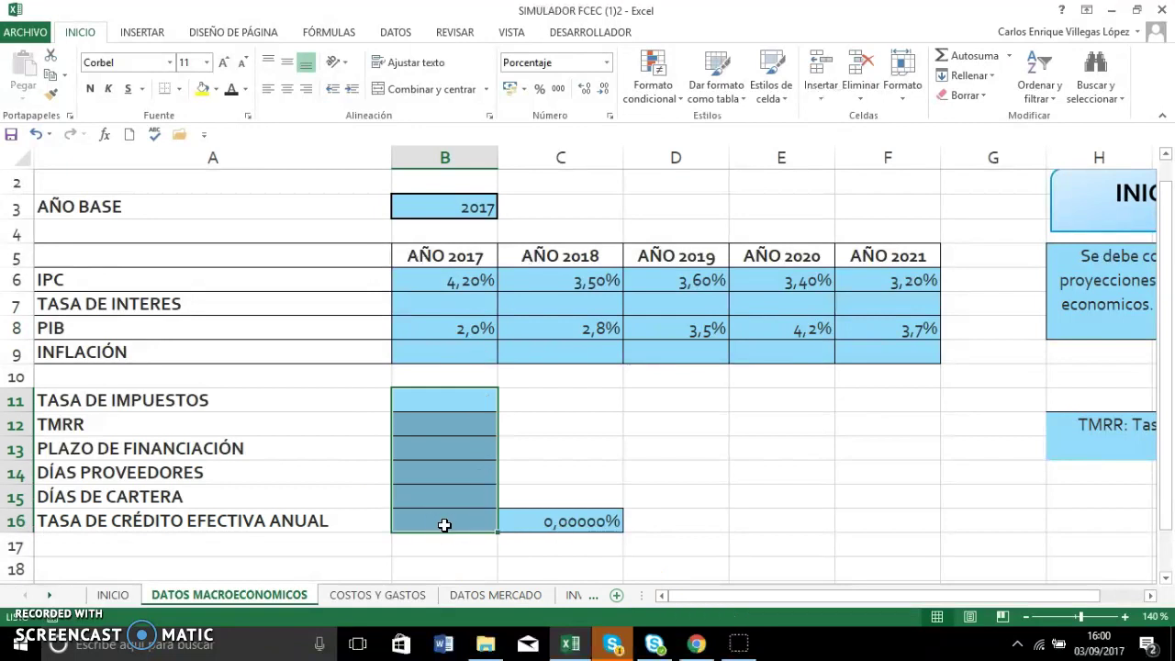
pyautogui.click(268, 403)
# Step: Set TASA DE IMPUESTOS to 34%, TMRR to 18%, PLAZO DE FINANCIACIÓN to 60, and both DÍAS PROVEEDORES and DÍAS DE CARTERA to 30
pyautogui.click(408, 401)
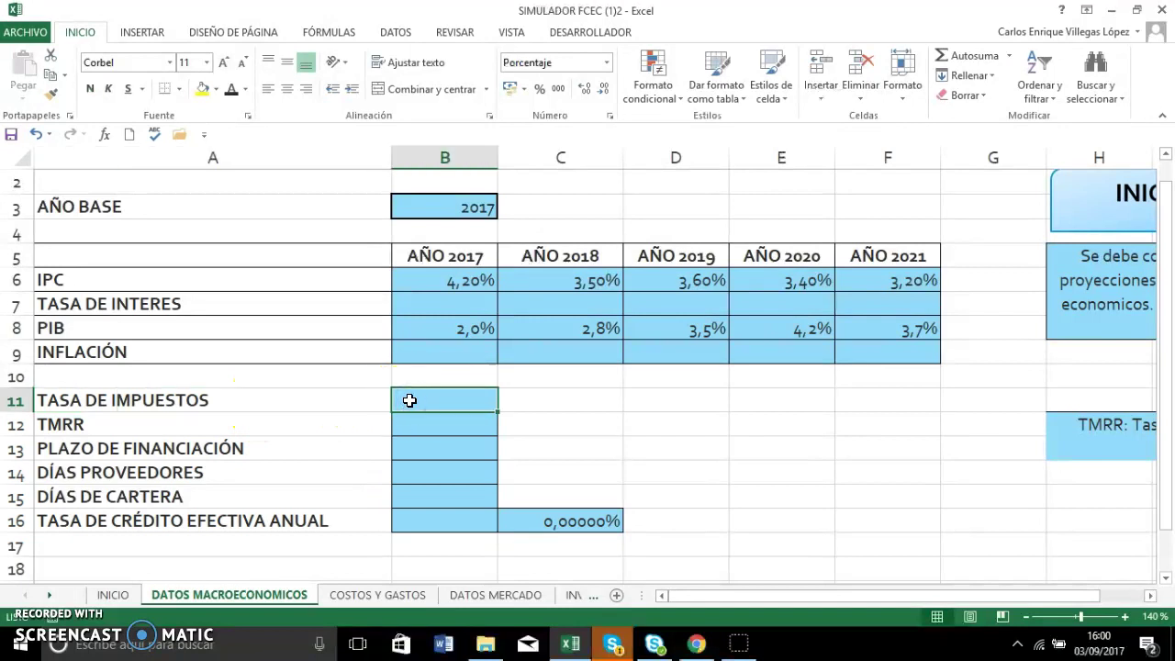
pyautogui.write('34')
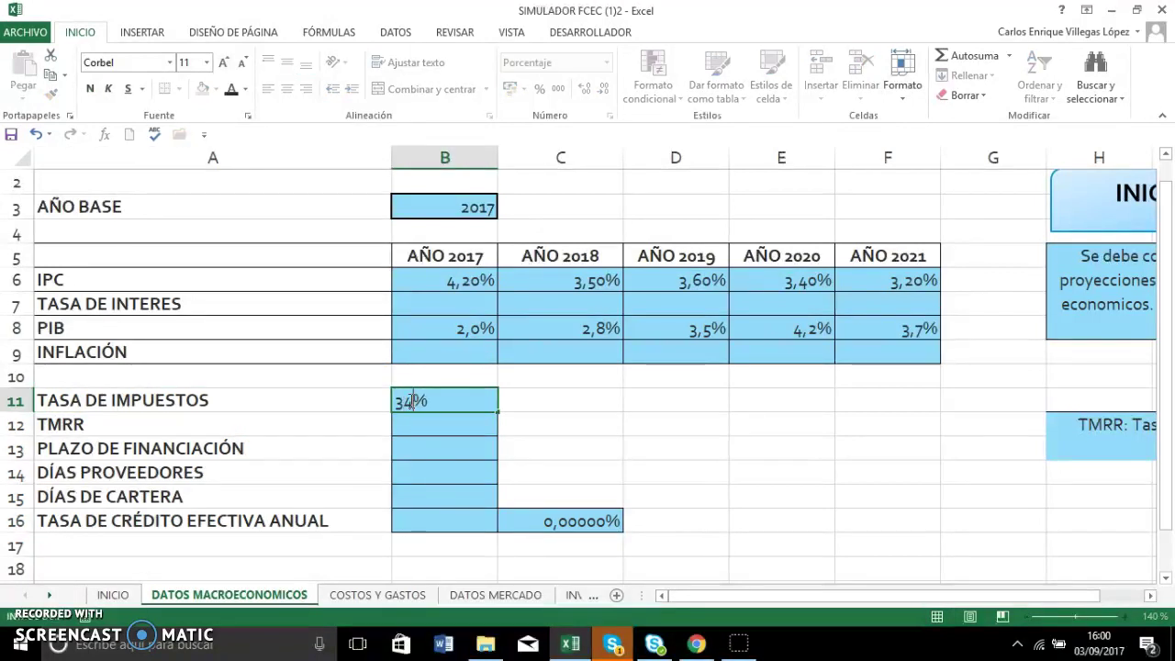
pyautogui.press('Return')
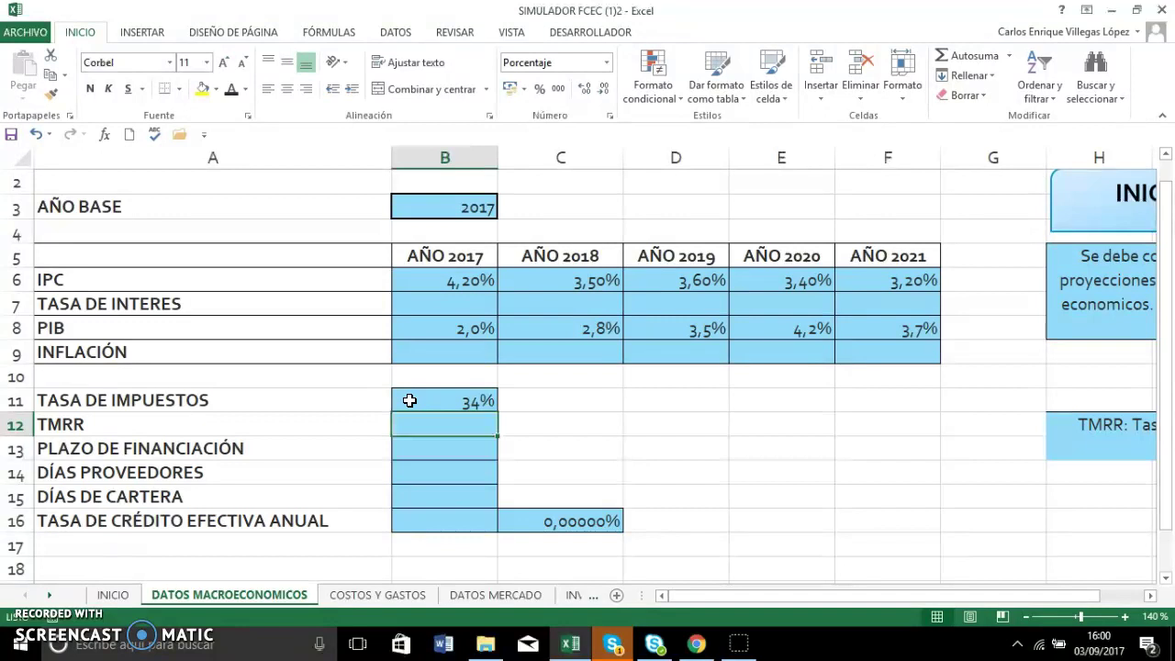
pyautogui.write('18')
pyautogui.press('Return')
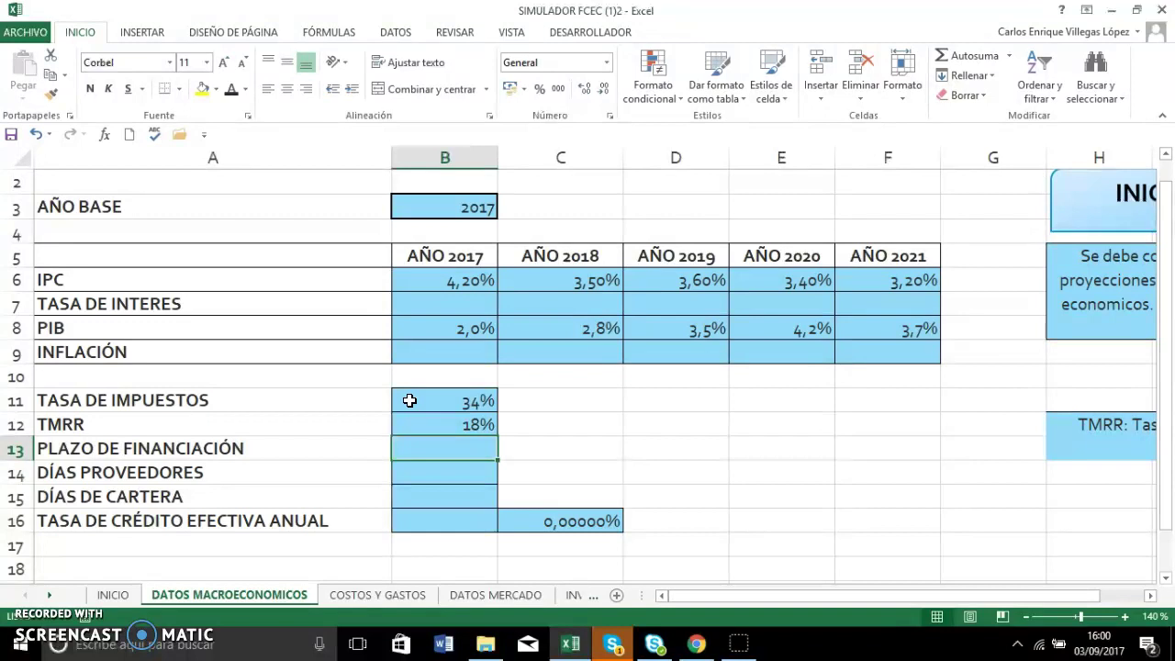
pyautogui.write('60')
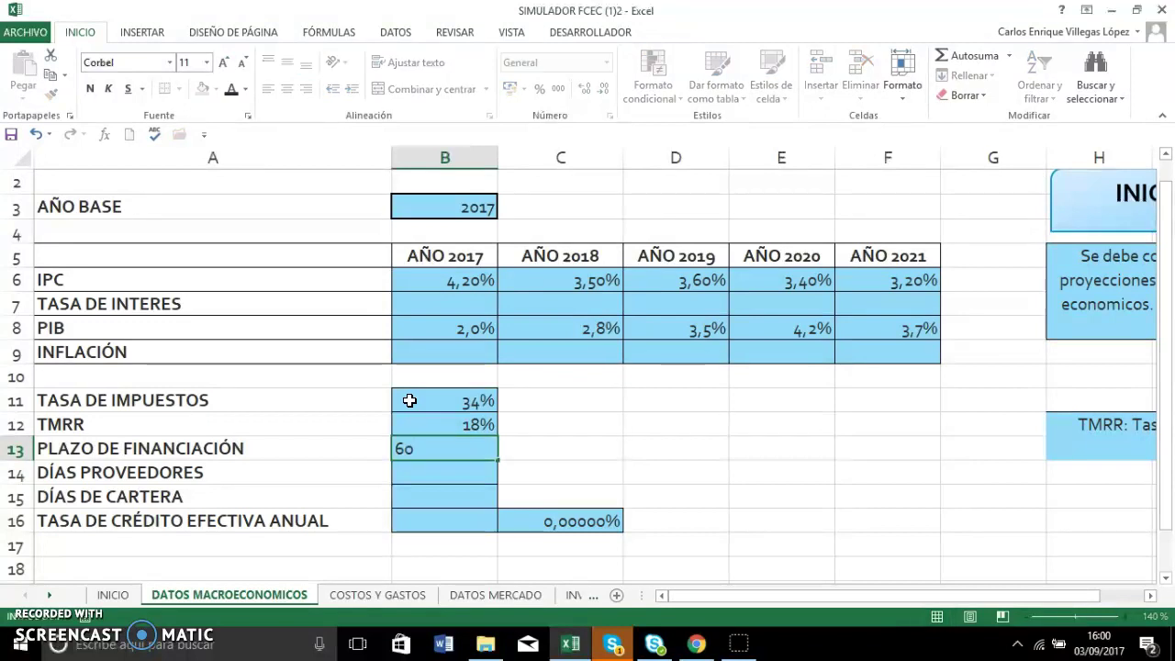
pyautogui.press('Return')
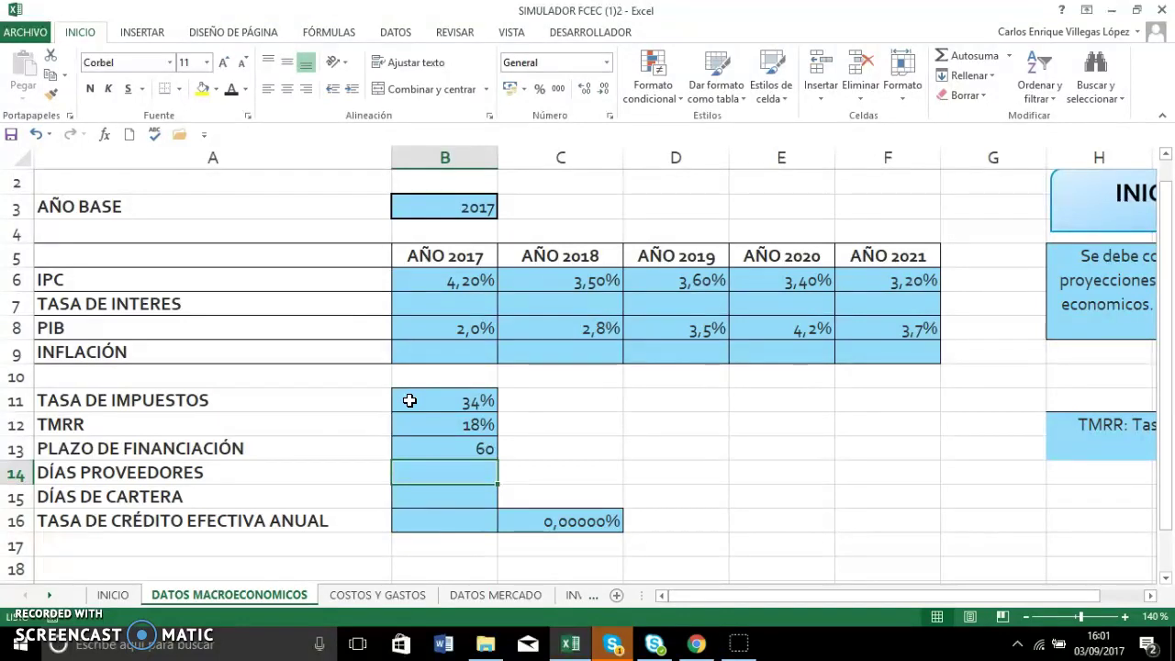
pyautogui.write('30')
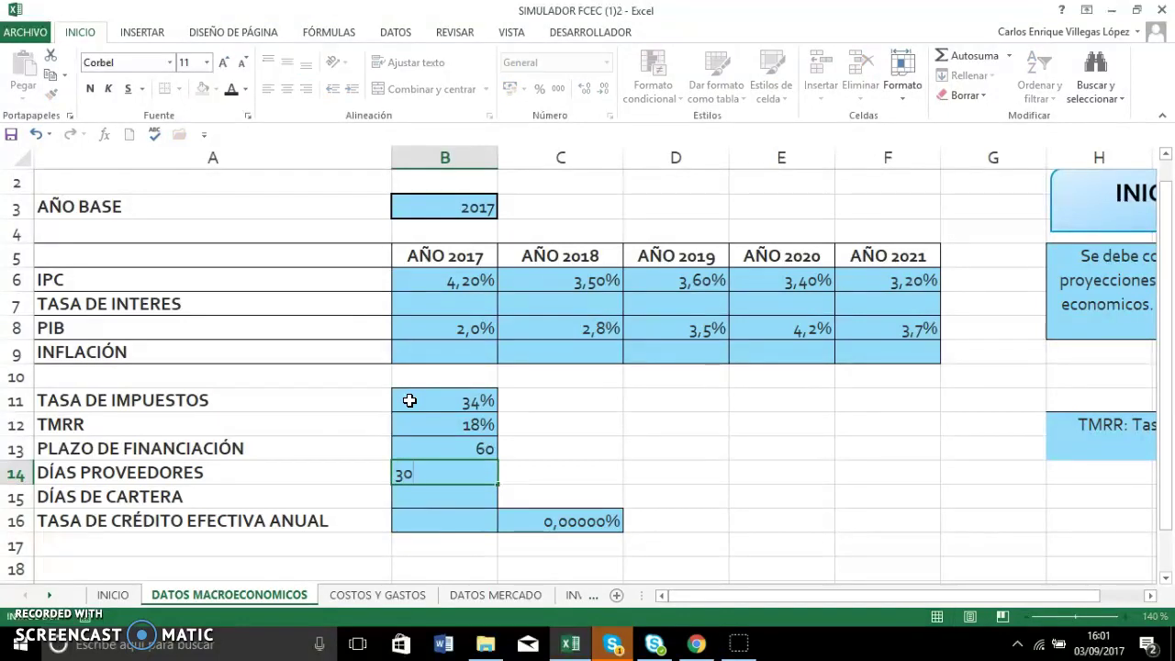
pyautogui.press('Return')
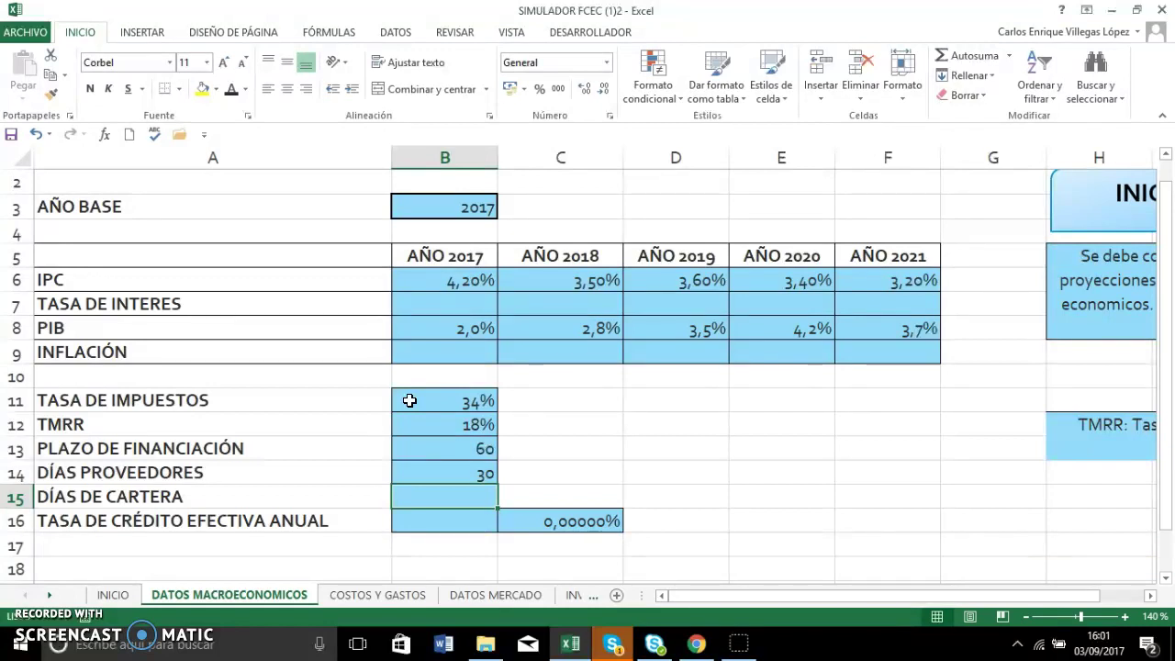
pyautogui.write('30')
pyautogui.press('Return')
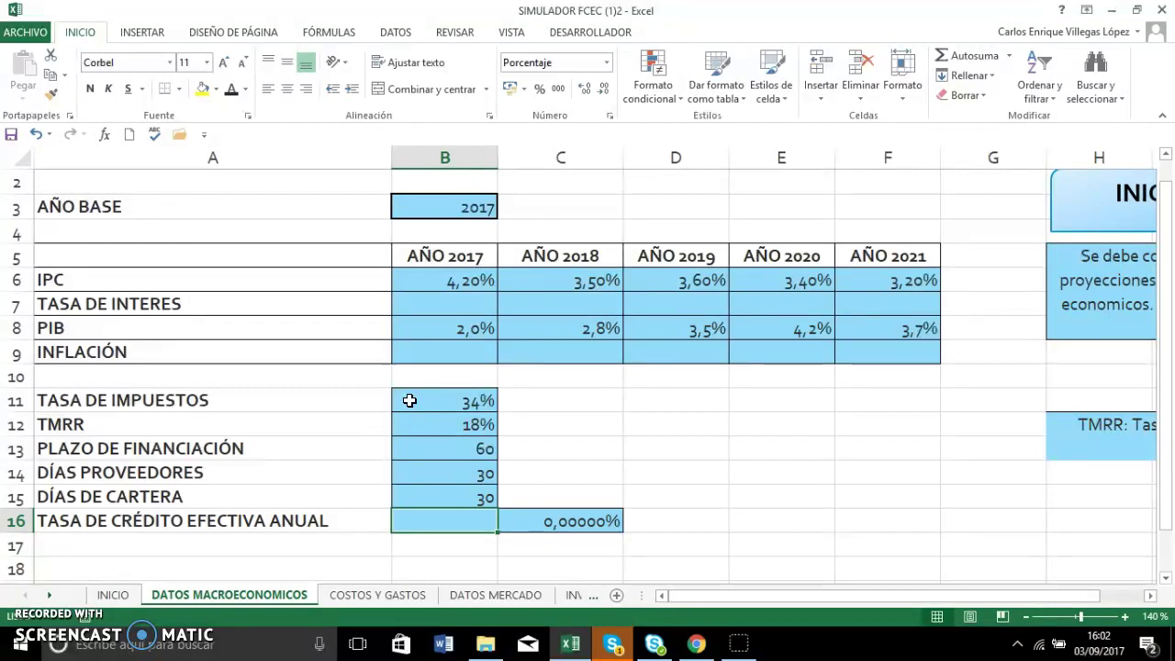
# Step: Set TASA DE CRÉDITO EFECTIVA ANUAL to 1,92% with two decimals displayed, and select the converted rate in C16
pyautogui.write('1,92')
pyautogui.press('Return')
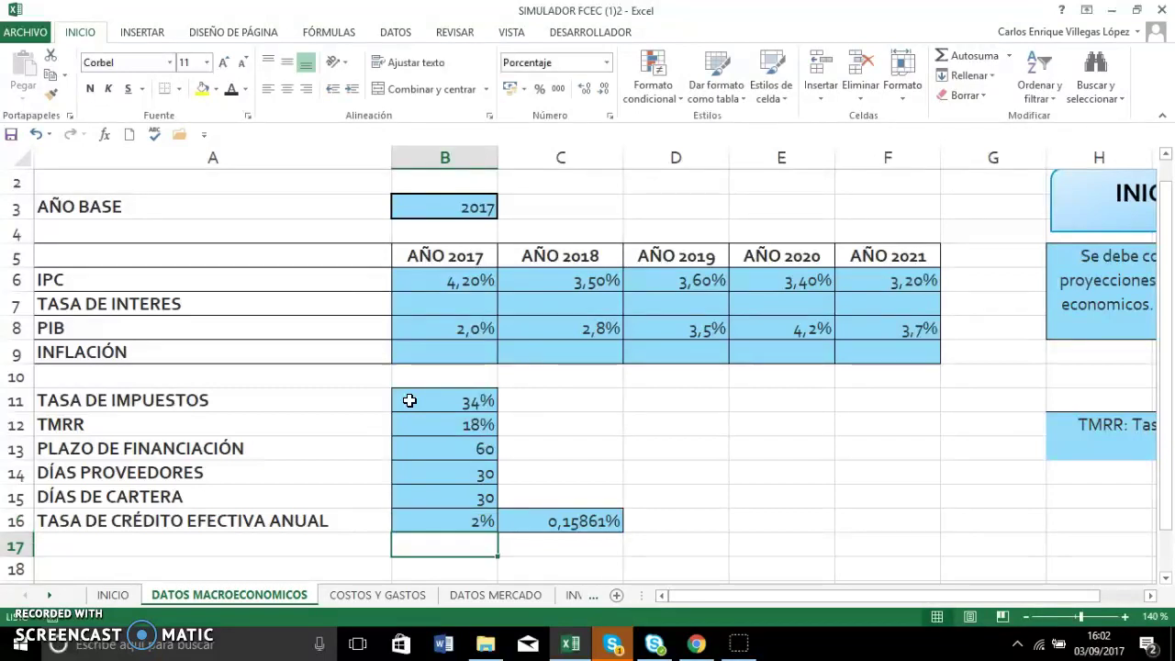
pyautogui.press('Up')
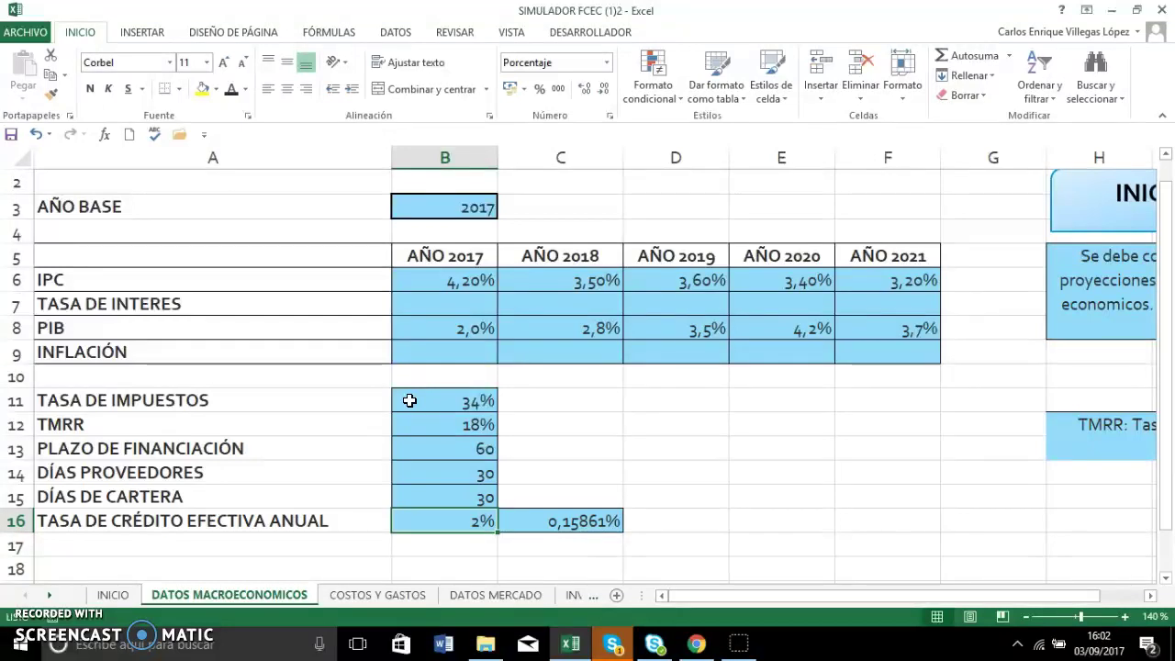
pyautogui.click(583, 91)
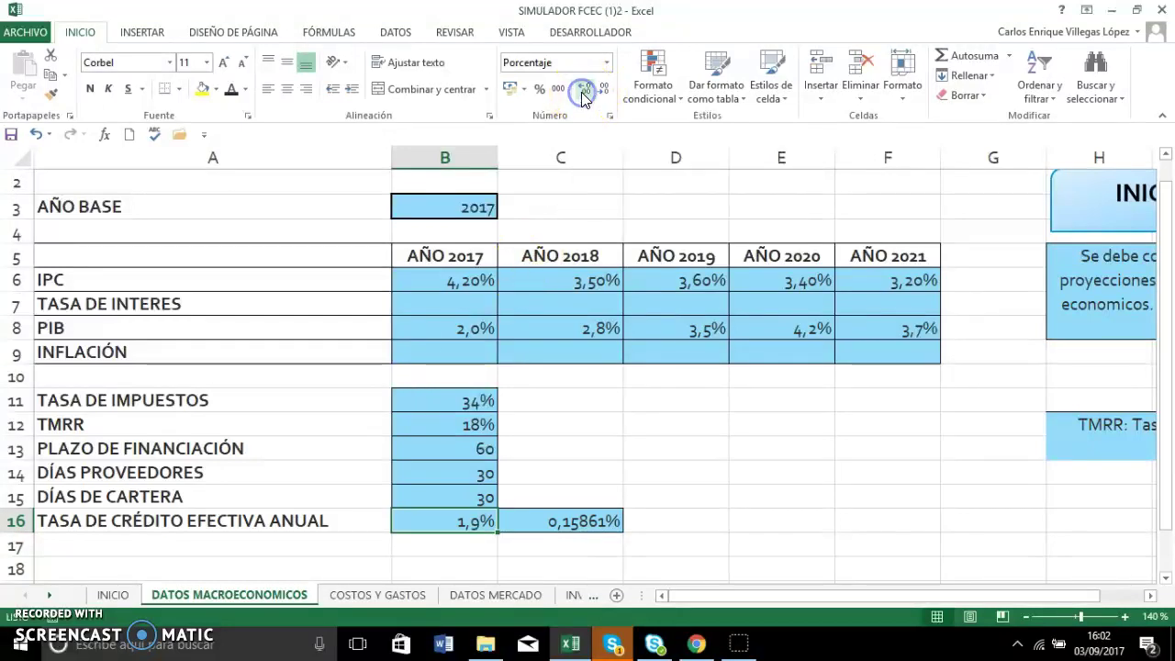
pyautogui.click(584, 92)
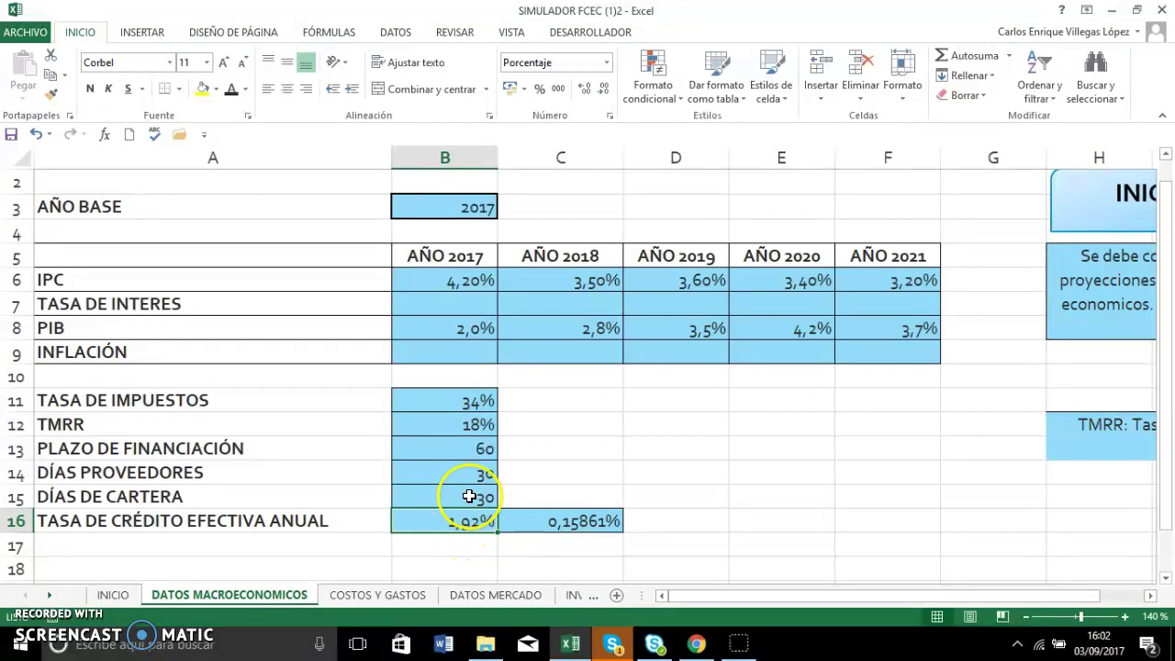
pyautogui.click(566, 521)
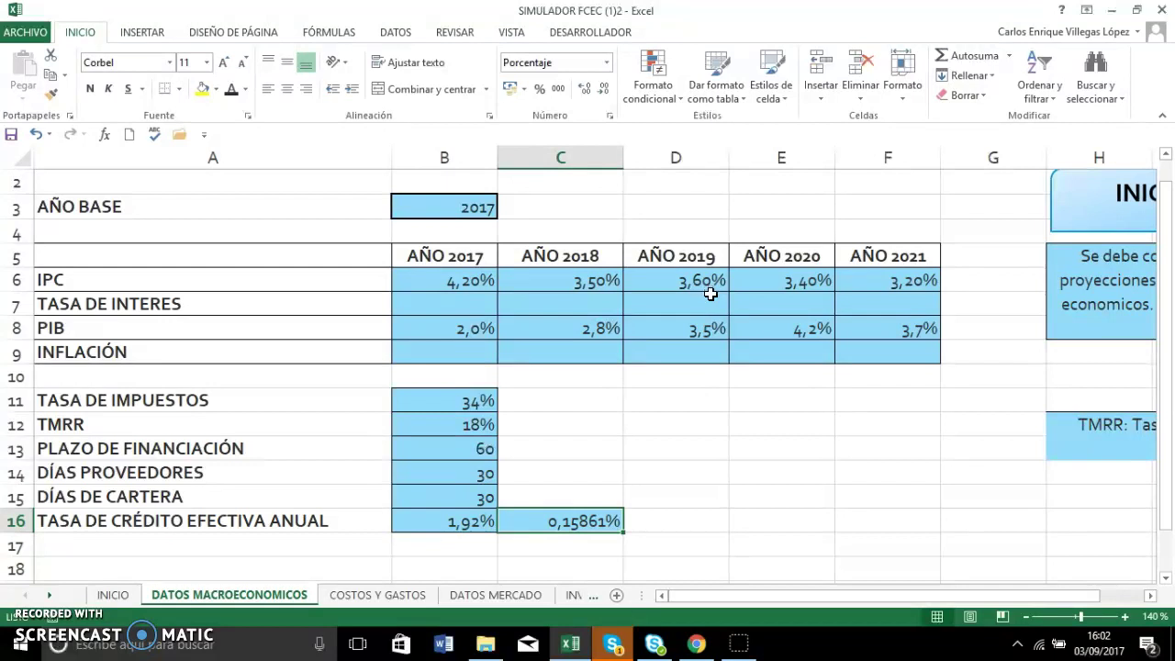
# Step: Return to the INICIO sheet, open DATOS DE MERCADO, and switch to the COSTOS Y GASTOS sheet
pyautogui.click(1091, 209)
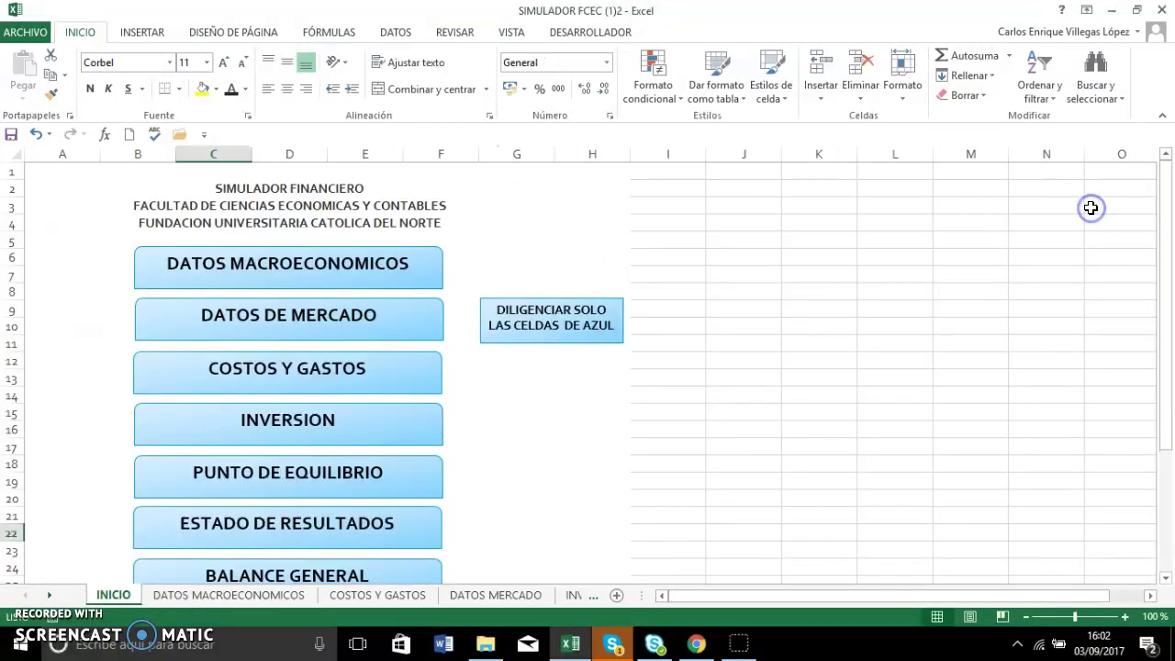
pyautogui.click(235, 321)
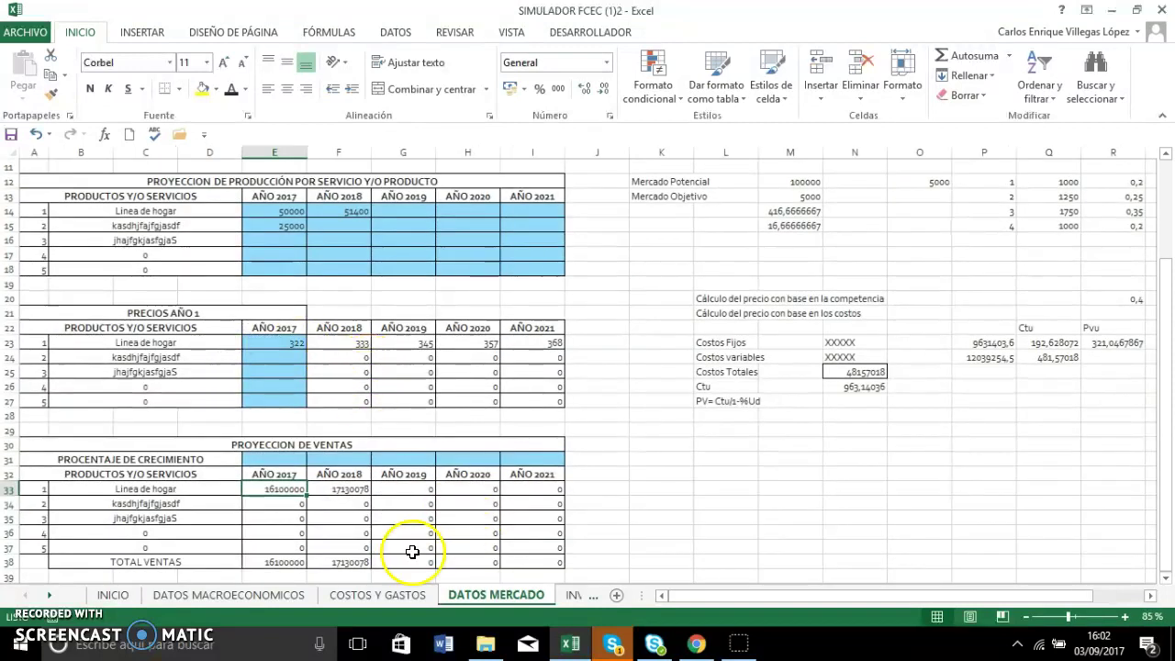
pyautogui.click(371, 598)
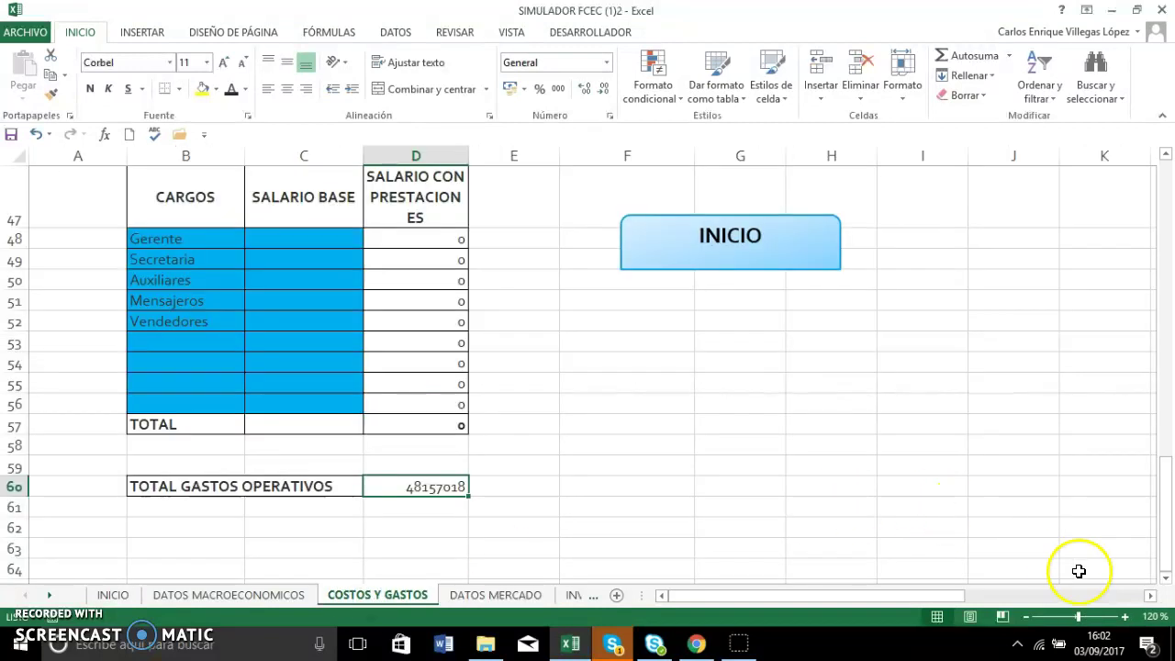
# Step: Look through the COSTOS Y GASTOS sheet from TOTAL GASTOS OPERATIVOS up past GASTOS FIJOS to the COSTOS VARIABLES table
pyautogui.click(804, 484)
pyautogui.press('Right')
pyautogui.press('Left')
pyautogui.press('Left')
pyautogui.press('Left')
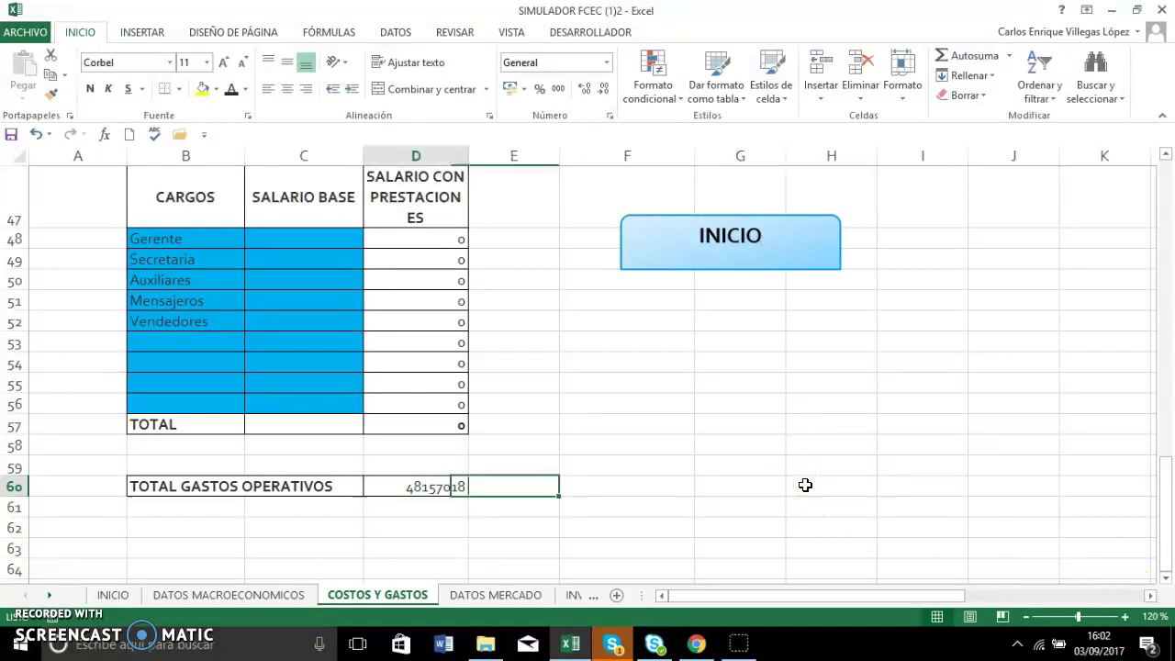
pyautogui.press('Left')
pyautogui.press('Left')
pyautogui.press('Up')
pyautogui.press('Up')
pyautogui.press('Up')
pyautogui.press('Up')
pyautogui.press('Up')
pyautogui.press('Up')
pyautogui.press('Up')
pyautogui.press('Up')
pyautogui.press('Up')
pyautogui.press('Up')
pyautogui.press('Up')
pyautogui.press('Up')
pyautogui.press('Up')
pyautogui.press('Up')
pyautogui.press('Up')
pyautogui.press('Up')
pyautogui.press('Up')
pyautogui.press('Up')
pyautogui.press('Up')
pyautogui.press('Up')
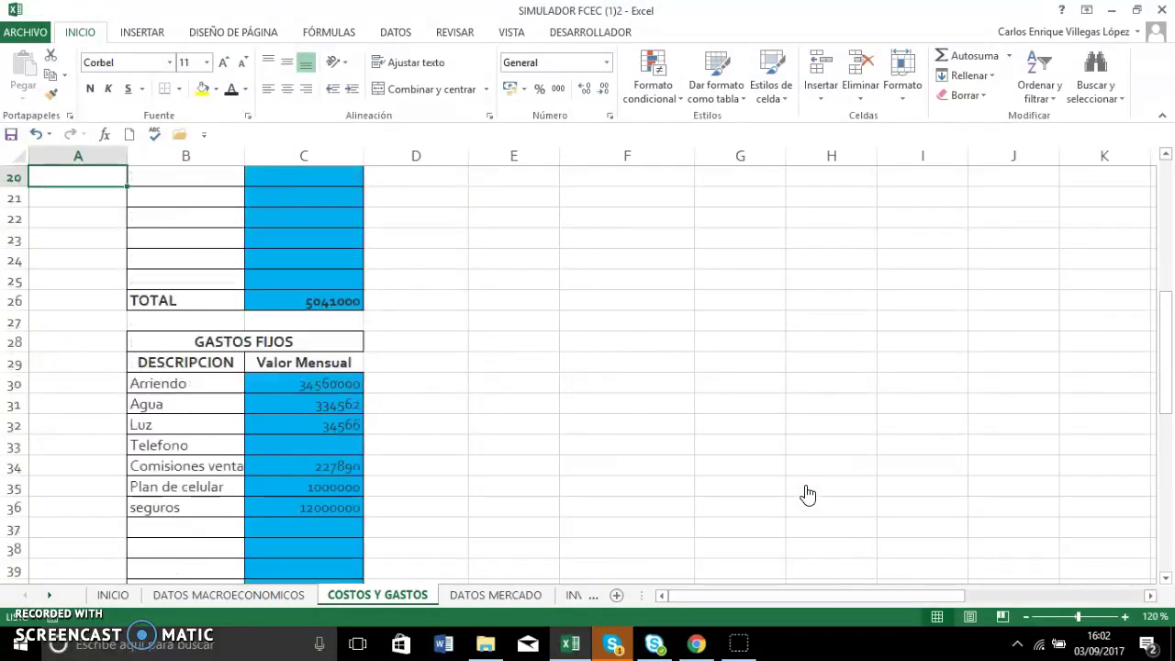
pyautogui.press('Down')
pyautogui.press('Down')
pyautogui.press('Down')
pyautogui.press('Down')
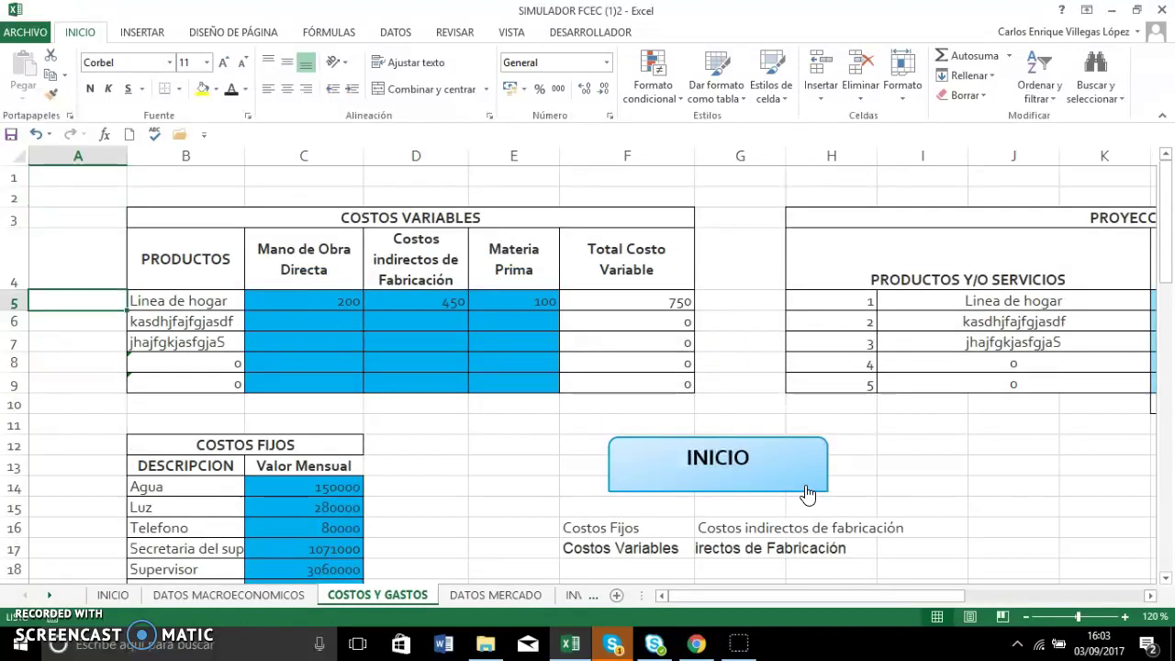
# Step: Examine the product names and the Linea de hogar entries for direct labour, indirect manufacturing costs and raw material in COSTOS VARIABLES
pyautogui.press('Right')
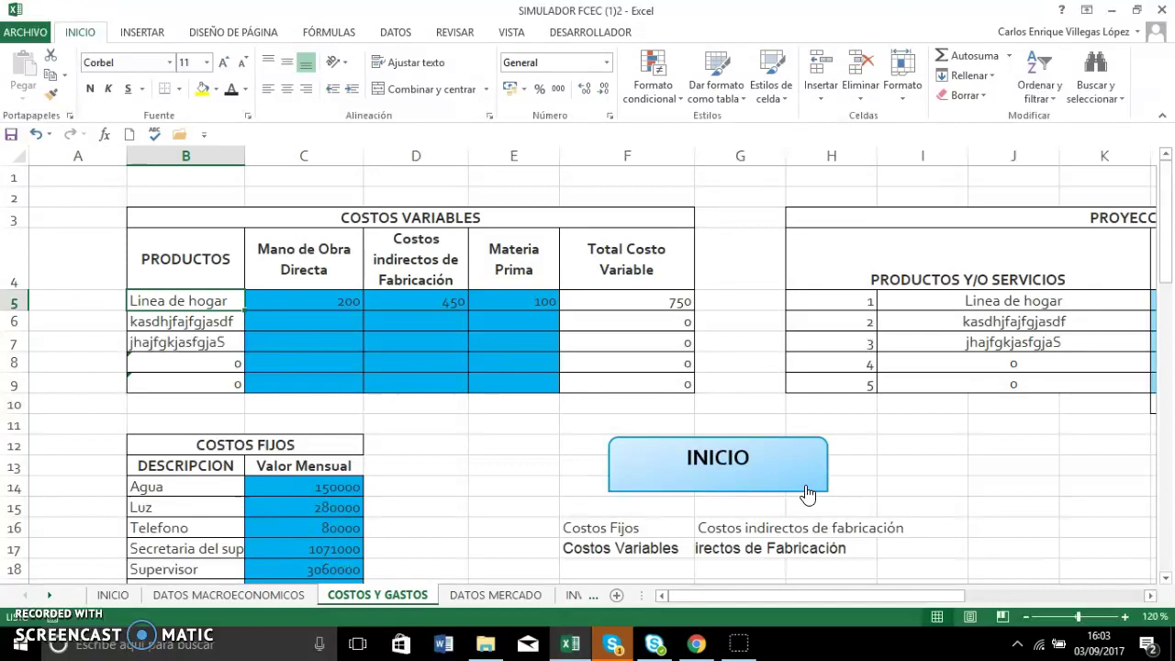
pyautogui.press('Down')
pyautogui.press('Down')
pyautogui.press('Down')
pyautogui.press('Up')
pyautogui.press('Up')
pyautogui.press('Up')
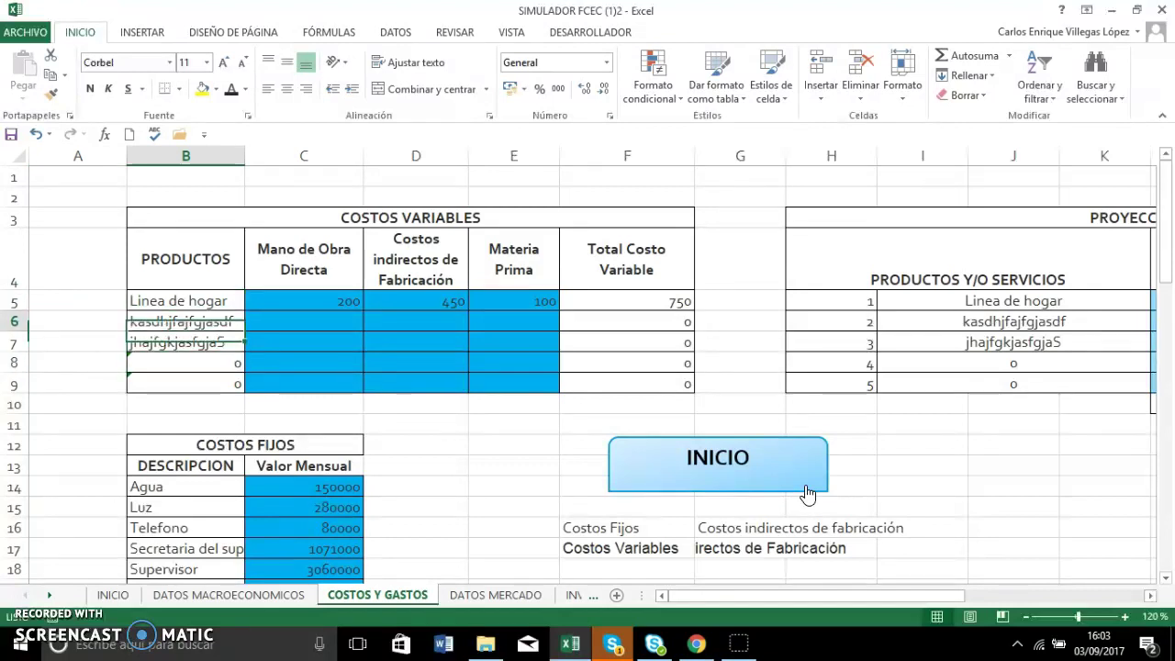
pyautogui.press('Right')
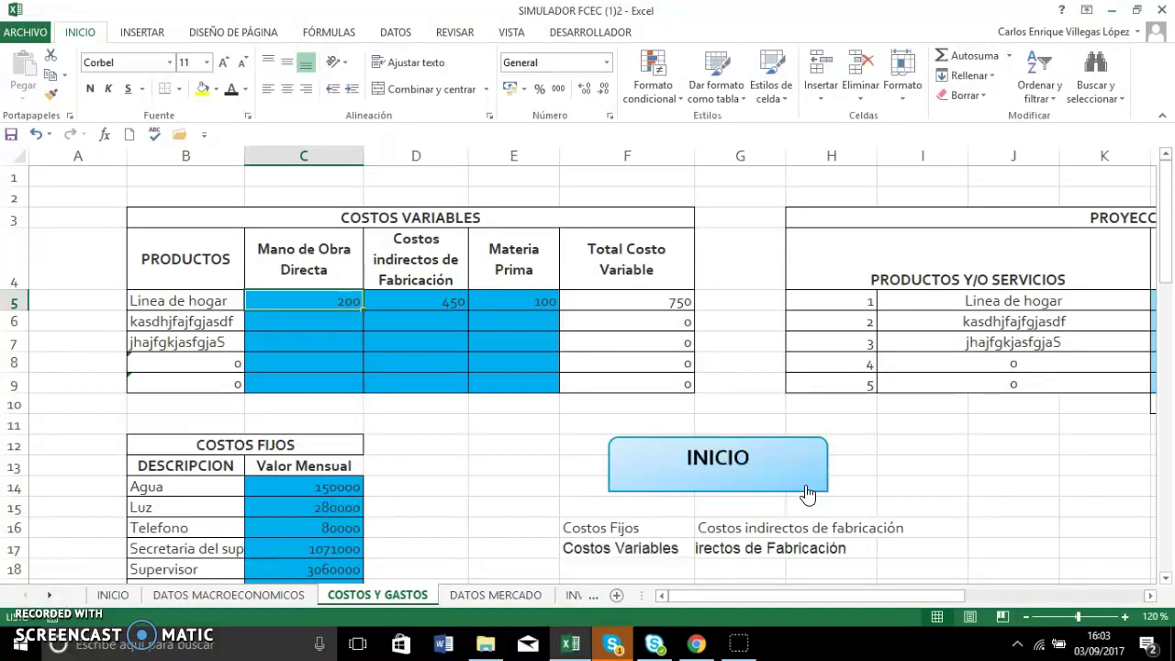
pyautogui.press('Right')
pyautogui.press('Right')
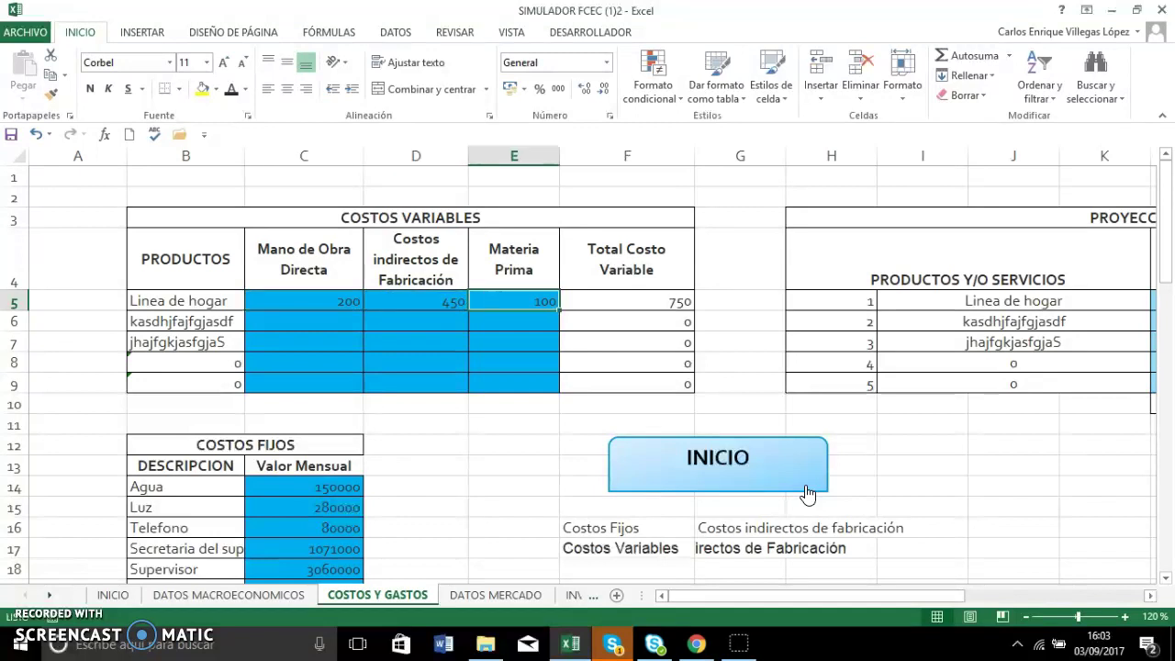
# Step: Read the Costos Fijos and Costos Variables labels in F16 and F17, below the COSTOS VARIABLES table
pyautogui.press('Down')
pyautogui.press('Down')
pyautogui.press('Down')
pyautogui.press('Down')
pyautogui.press('Down')
pyautogui.press('Down')
pyautogui.press('Down')
pyautogui.press('Down')
pyautogui.press('Down')
pyautogui.press('Down')
pyautogui.press('Down')
pyautogui.press('Down')
pyautogui.press('Down')
pyautogui.press('Down')
pyautogui.press('Down')
pyautogui.press('Down')
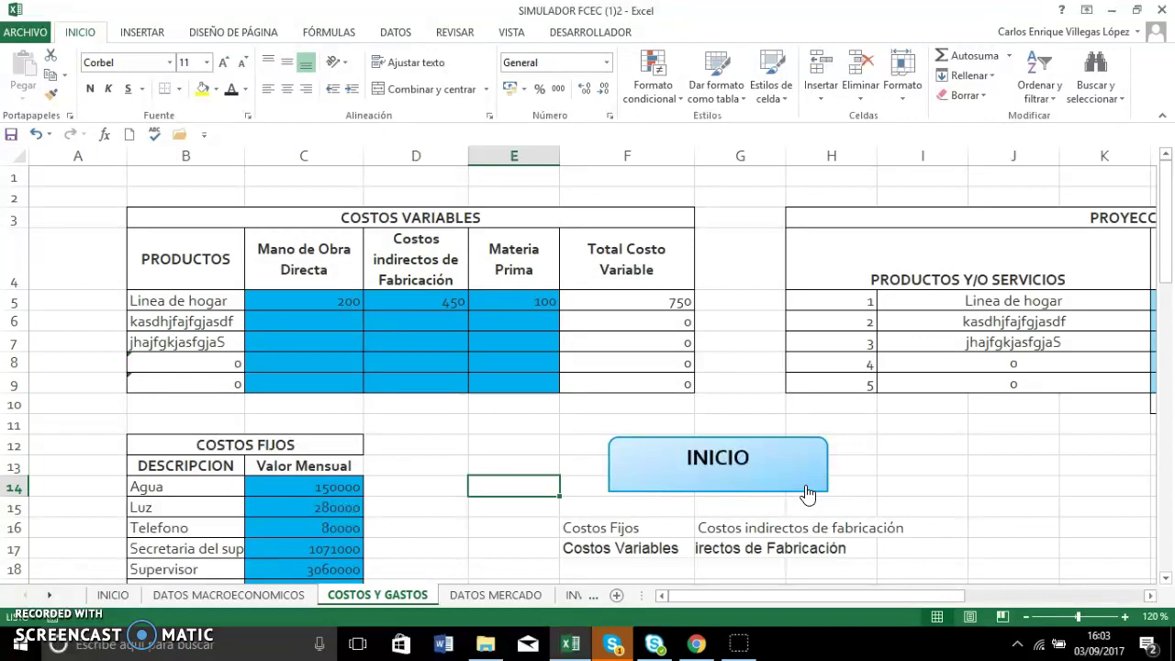
pyautogui.press('Up')
pyautogui.press('Up')
pyautogui.press('Up')
pyautogui.press('Up')
pyautogui.press('Up')
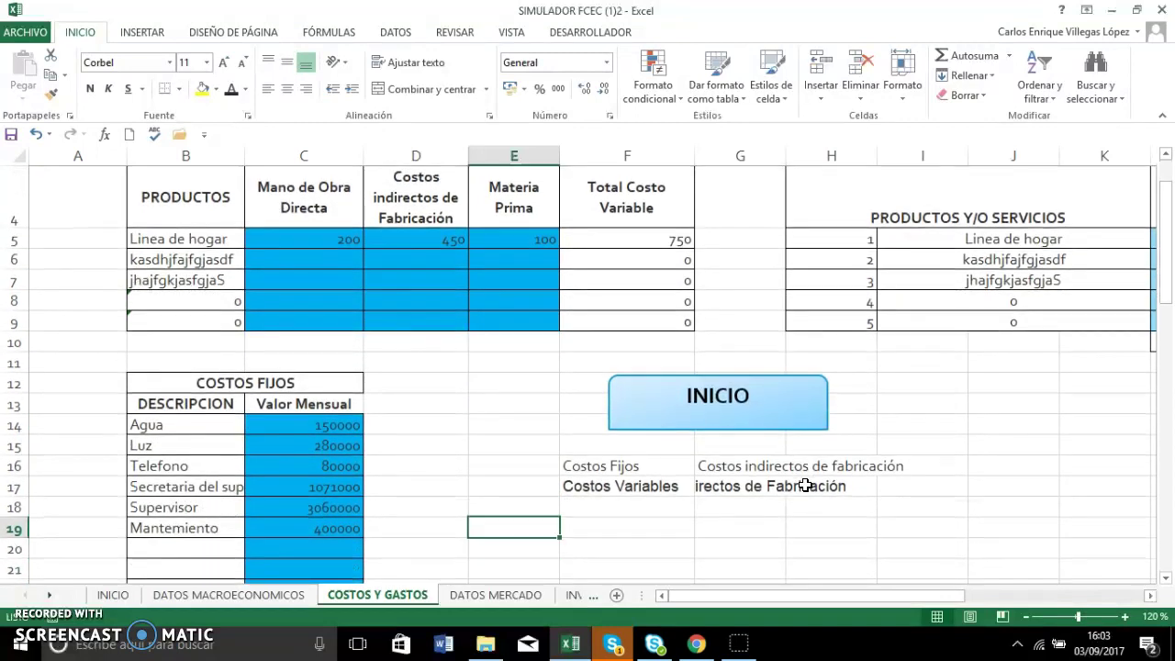
pyautogui.press('Right')
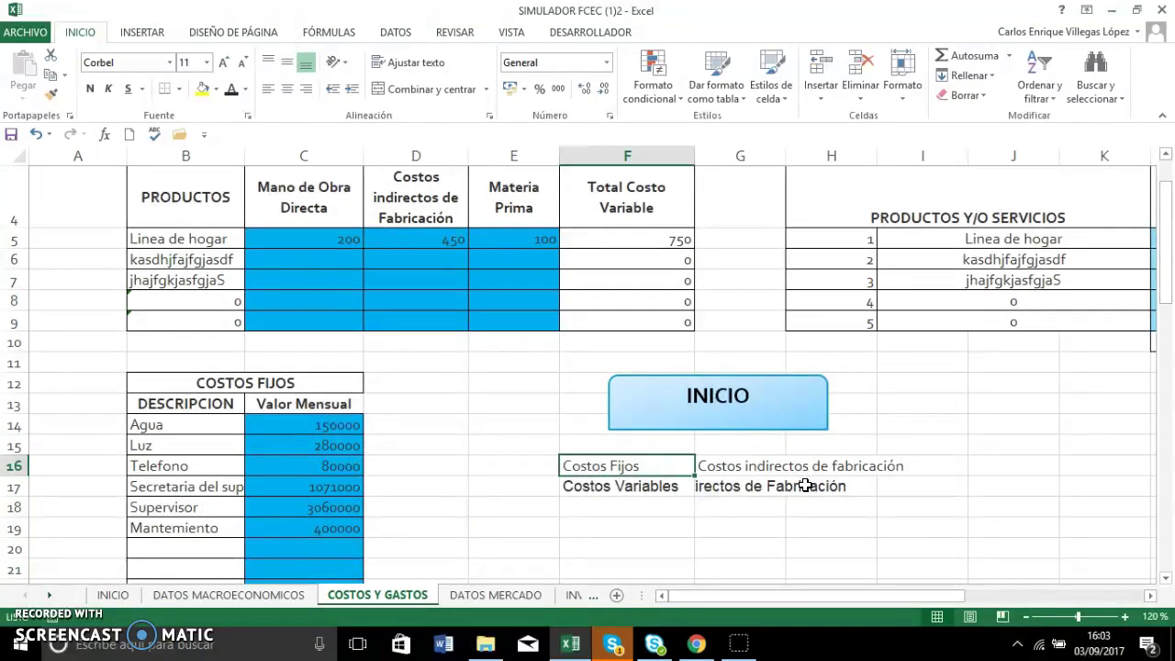
pyautogui.press('Down')
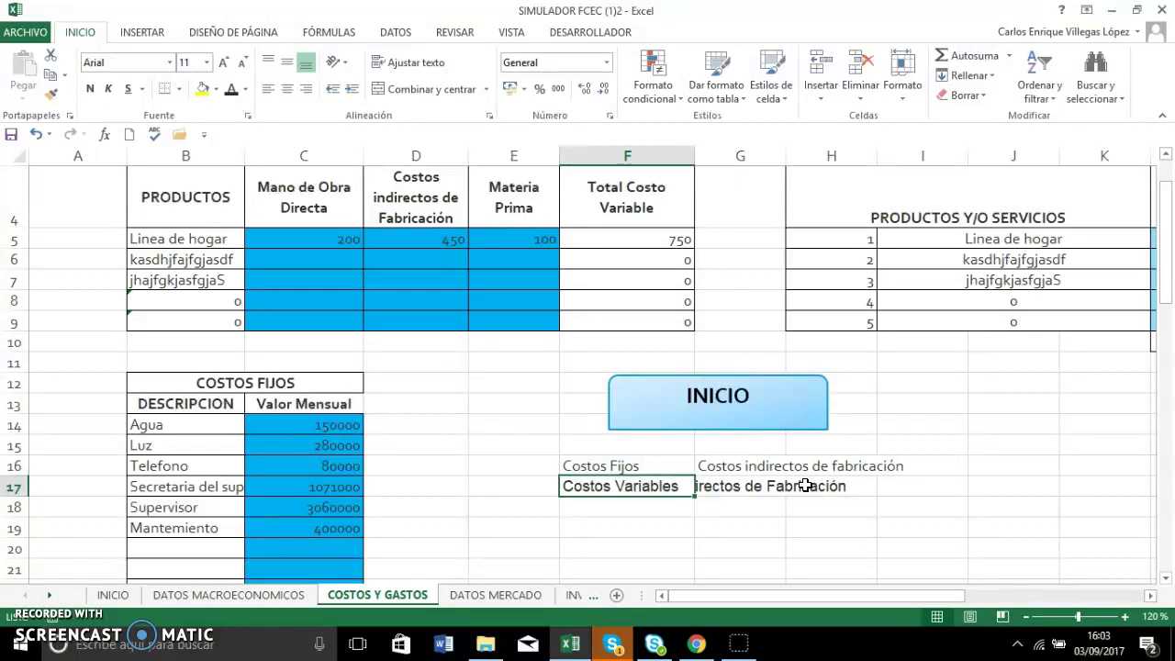
pyautogui.press('Up')
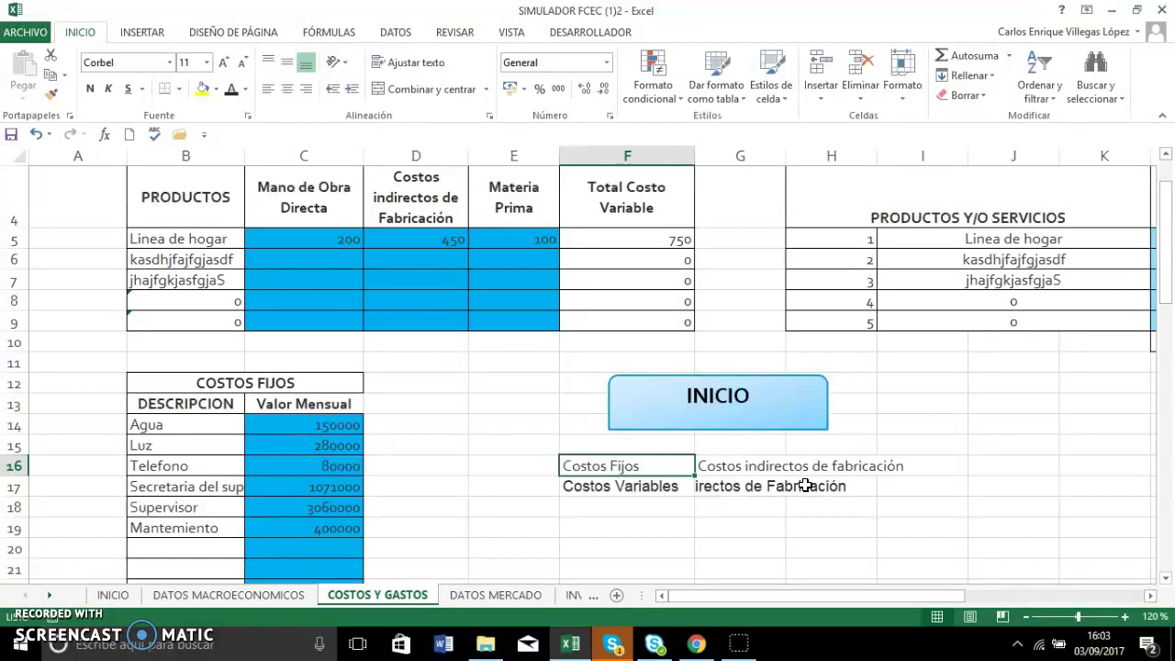
# Step: Read the manufacturing cost descriptions in G16 and G17, opening G17 to show its full text and closing it unchanged
pyautogui.press('Right')
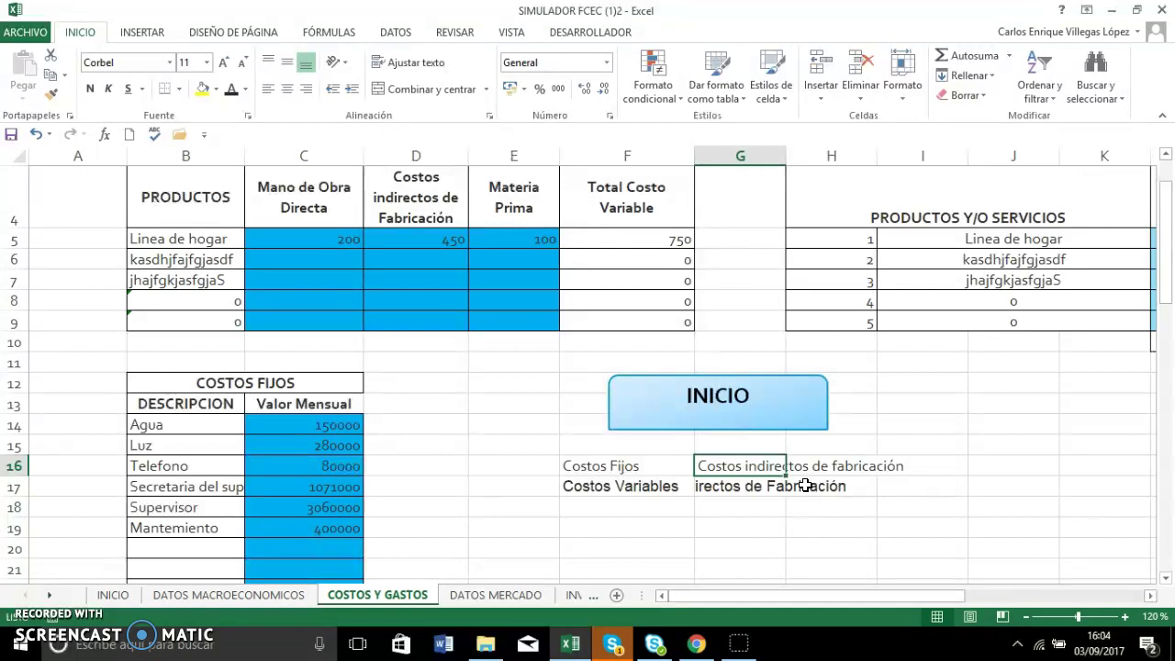
pyautogui.press('Down')
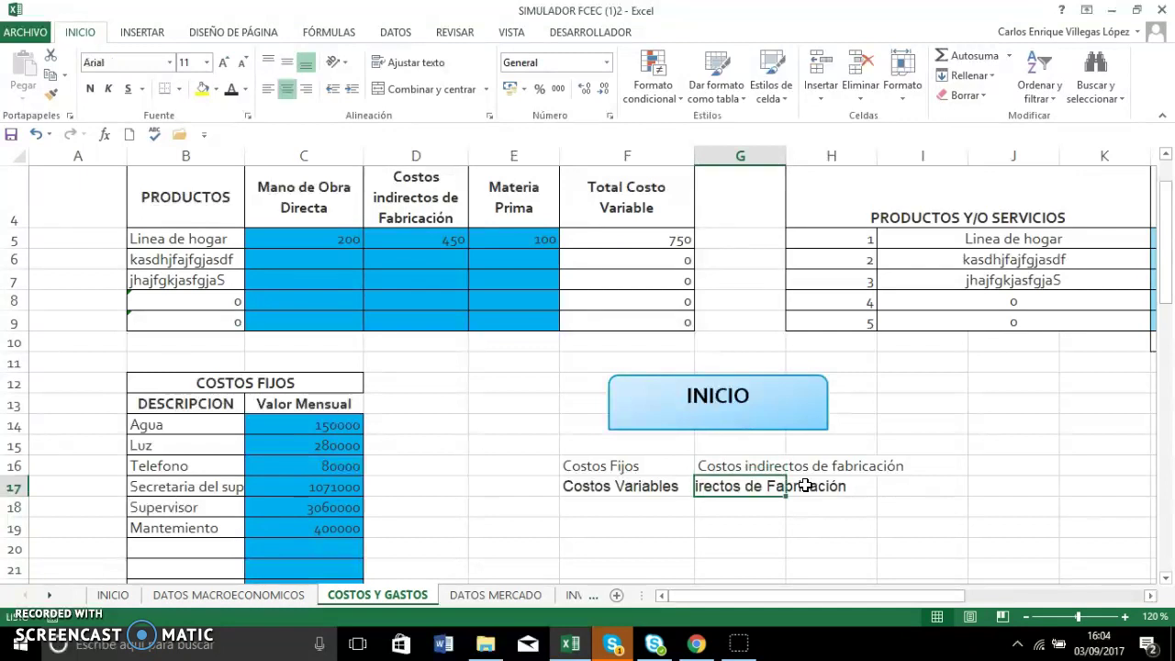
pyautogui.press('Left')
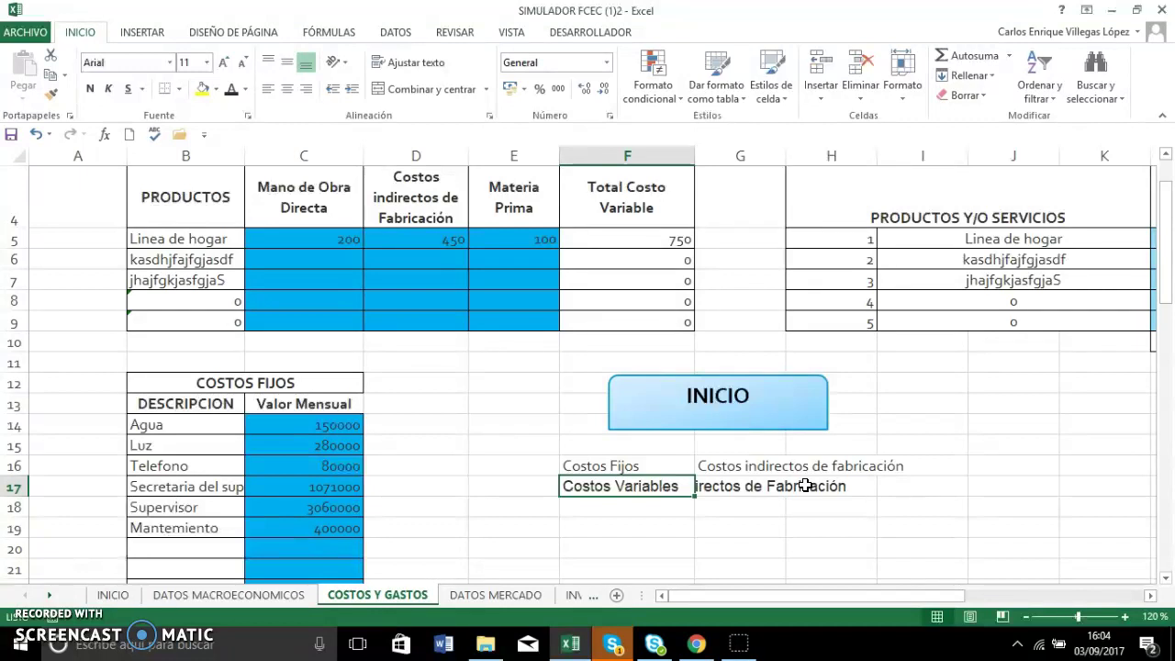
pyautogui.press('Right')
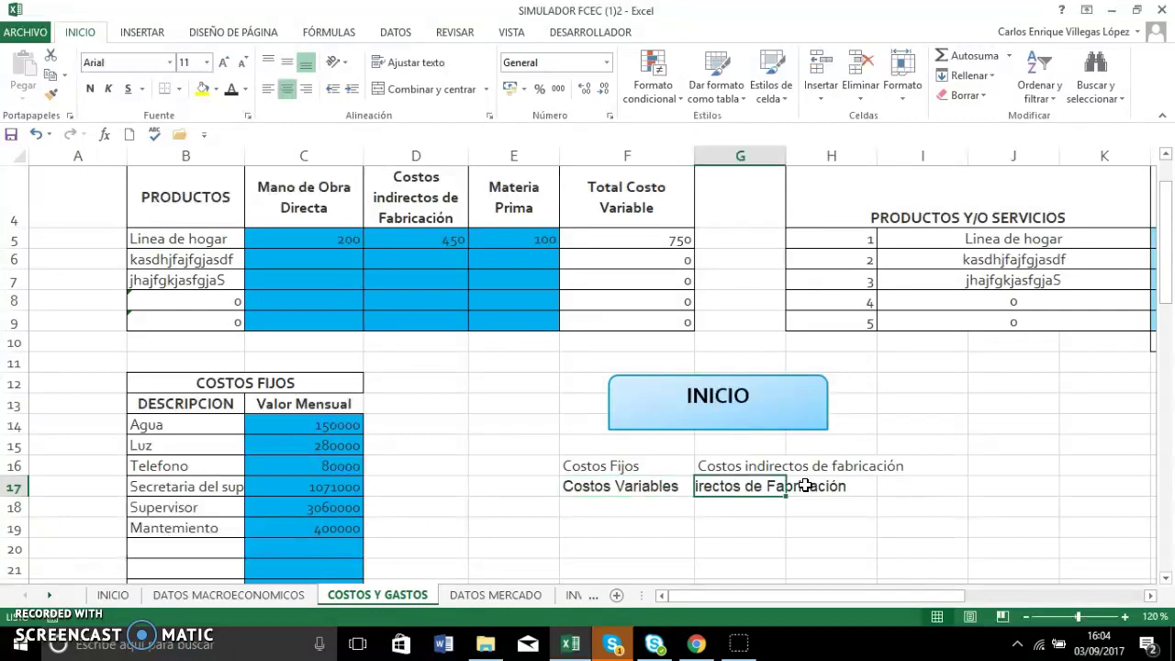
pyautogui.press('F2')
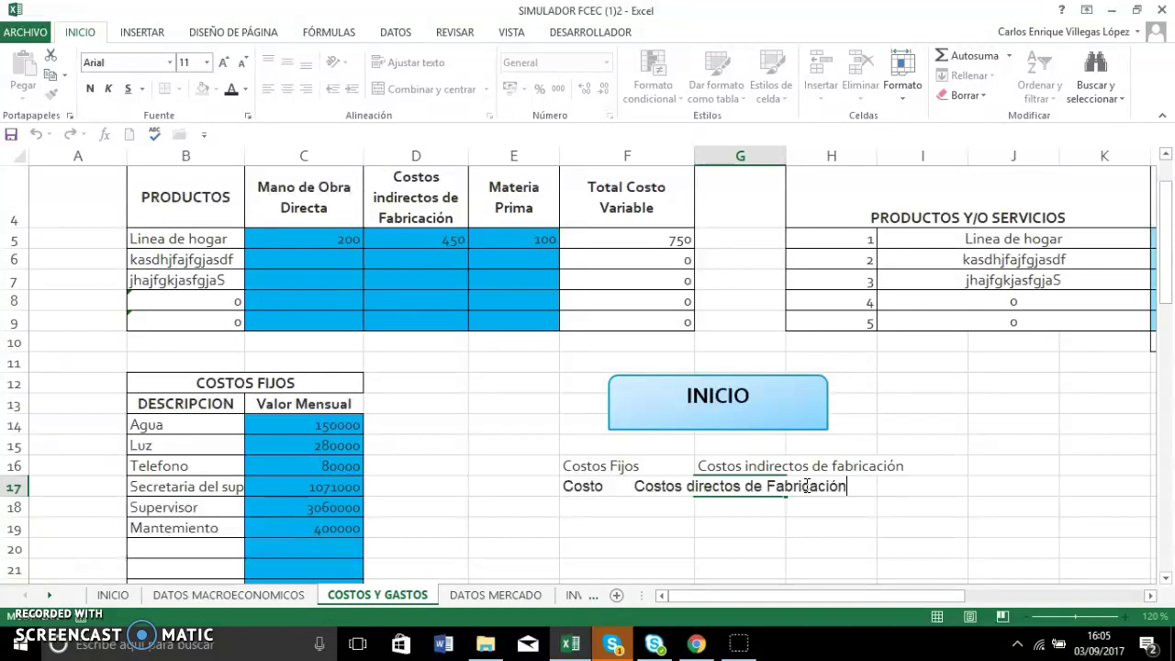
pyautogui.press('Return')
# Step: Return to the COSTOS VARIABLES table and go over the Linea de hogar entries from direct labour to raw material
pyautogui.hotkey('ctrl', 'Up')
pyautogui.hotkey('ctrl', 'Up')
pyautogui.hotkey('ctrl', 'Up')
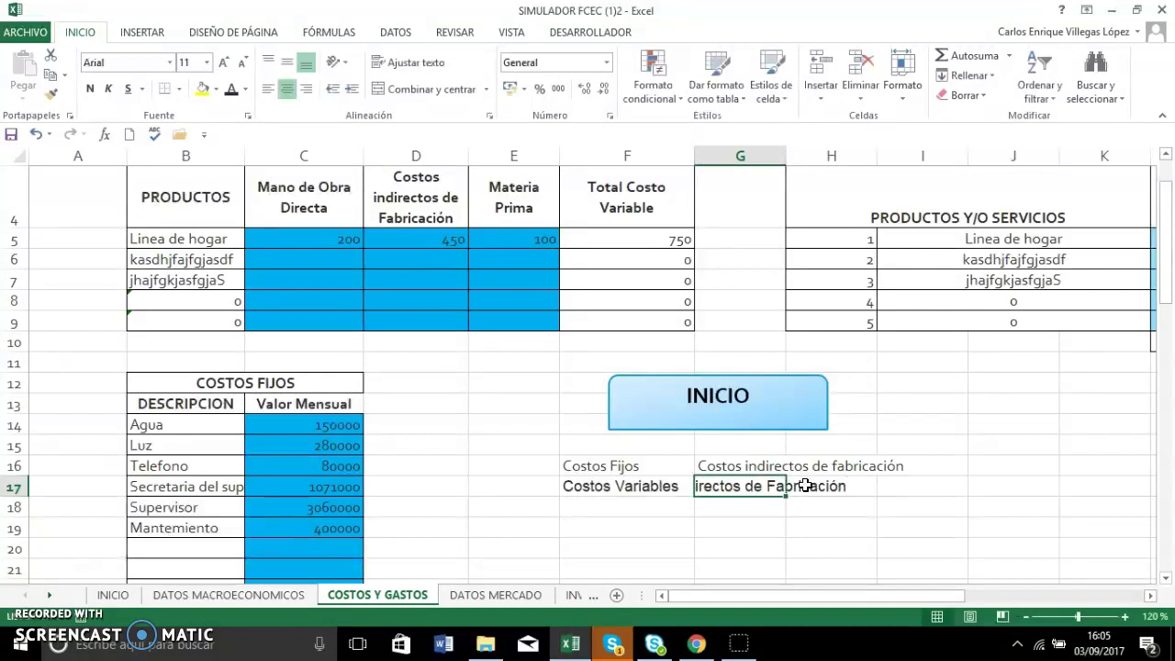
pyautogui.press('Left')
pyautogui.press('Left')
pyautogui.press('Left')
pyautogui.press('Left')
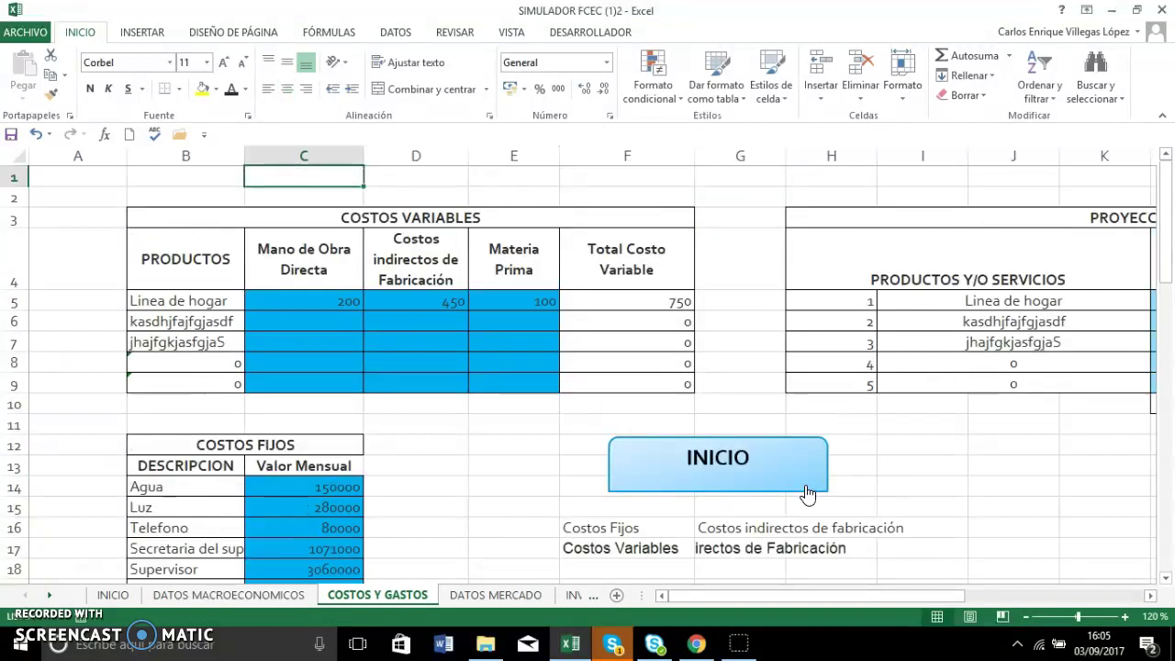
pyautogui.press('Down')
pyautogui.press('Down')
pyautogui.press('Down')
pyautogui.press('Down')
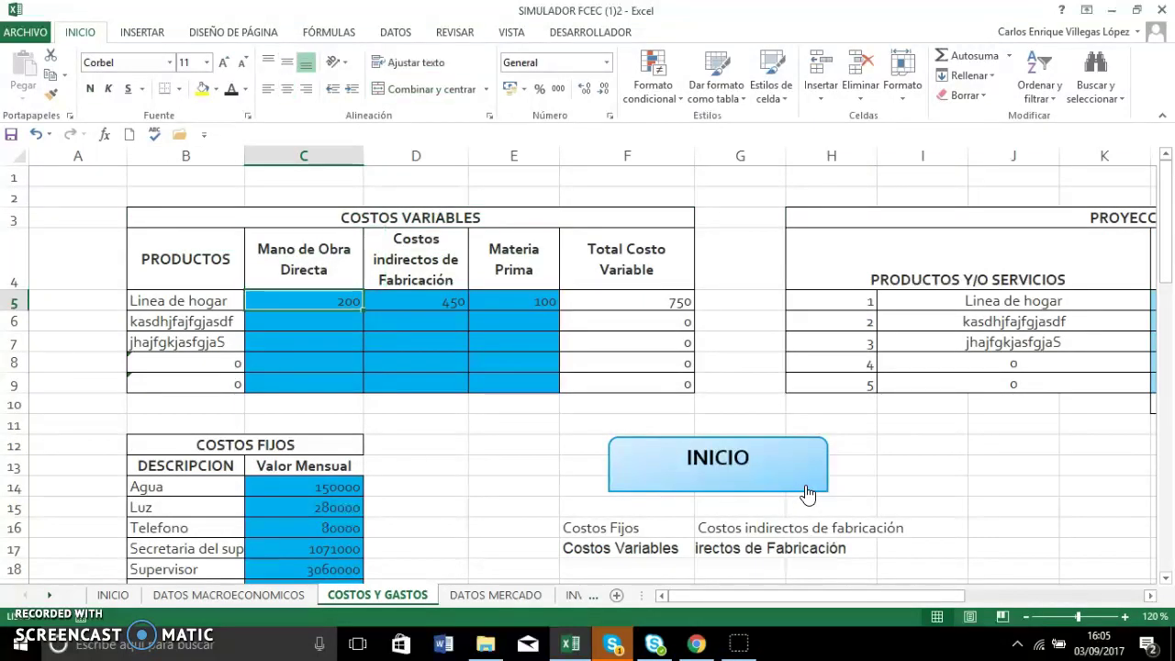
pyautogui.press('Right')
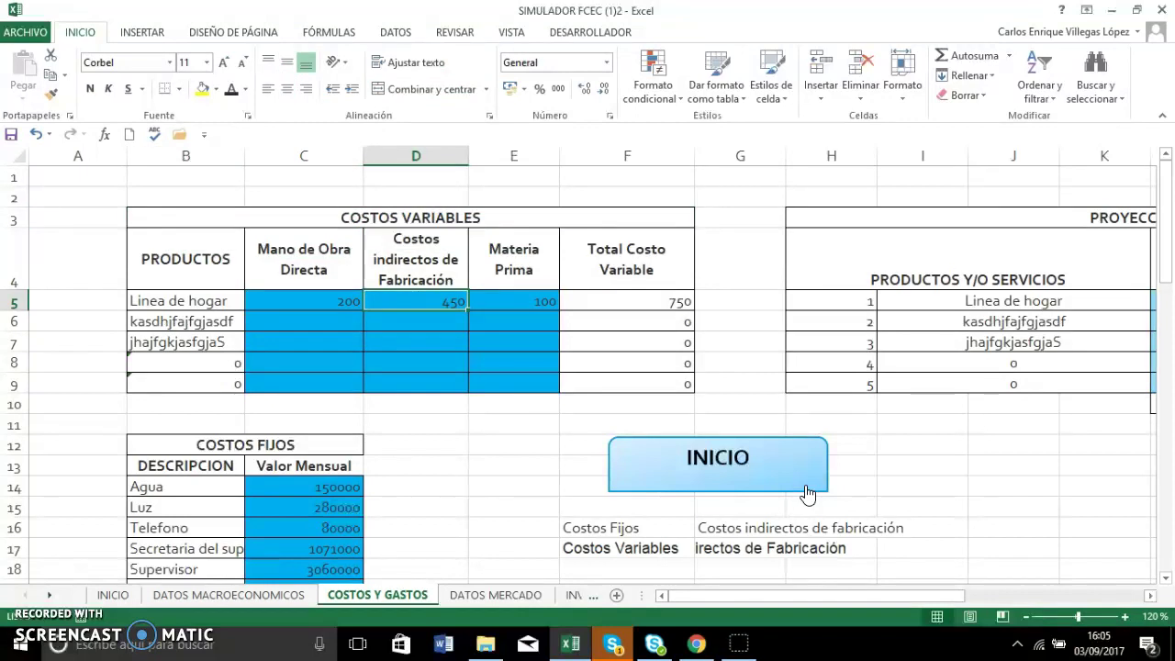
pyautogui.press('Right')
pyautogui.press('Left')
pyautogui.press('Left')
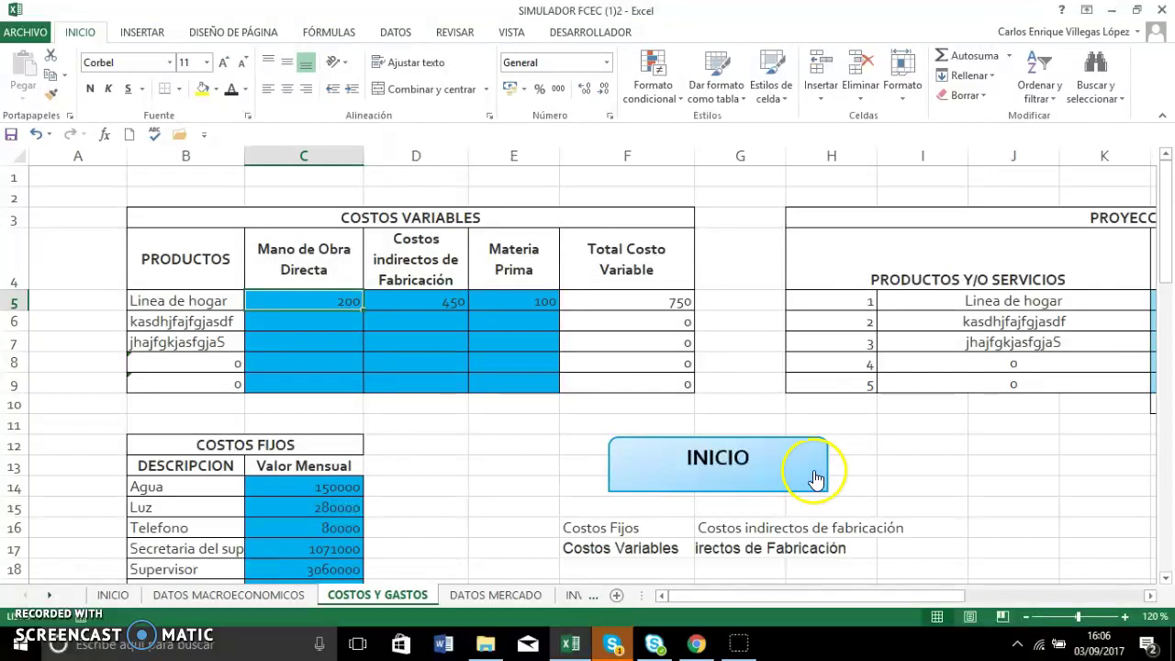
# Step: Inspect the contents of the Linea de hogar cost cells C5 and D5 in edit mode, and select the raw material cell E5
pyautogui.click(332, 302)
pyautogui.doubleClick(333, 302)
pyautogui.moveTo(357, 297)
pyautogui.mouseDown()
pyautogui.moveTo(310, 288)
pyautogui.moveTo(349, 293)
pyautogui.mouseUp()
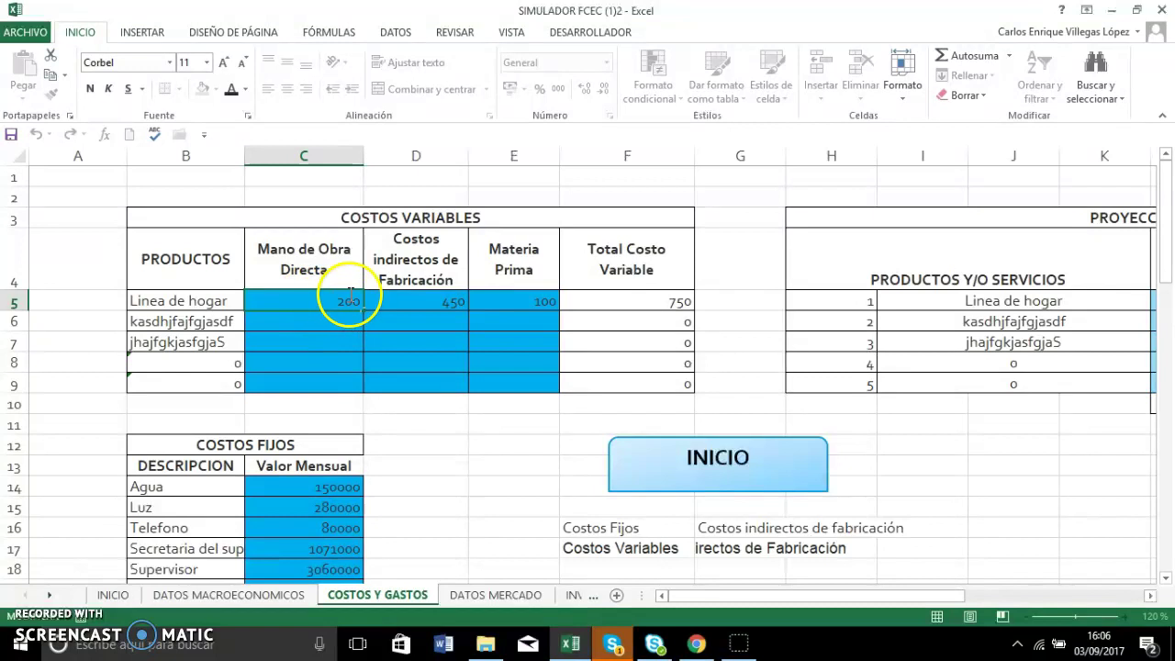
pyautogui.click(419, 297)
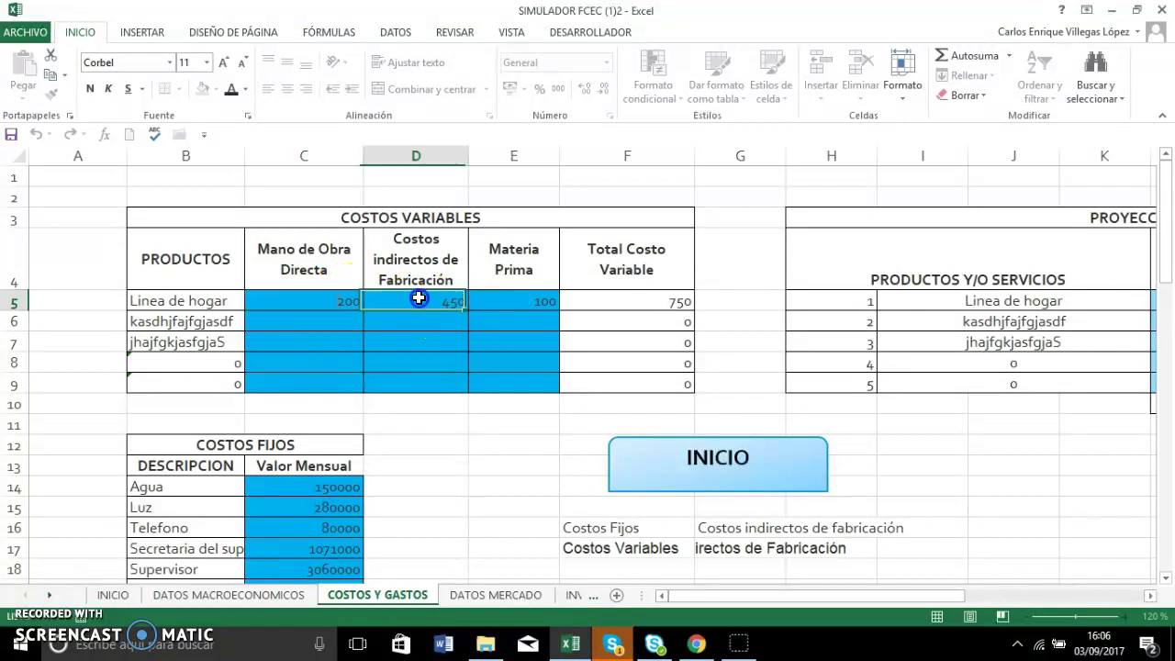
pyautogui.click(442, 309)
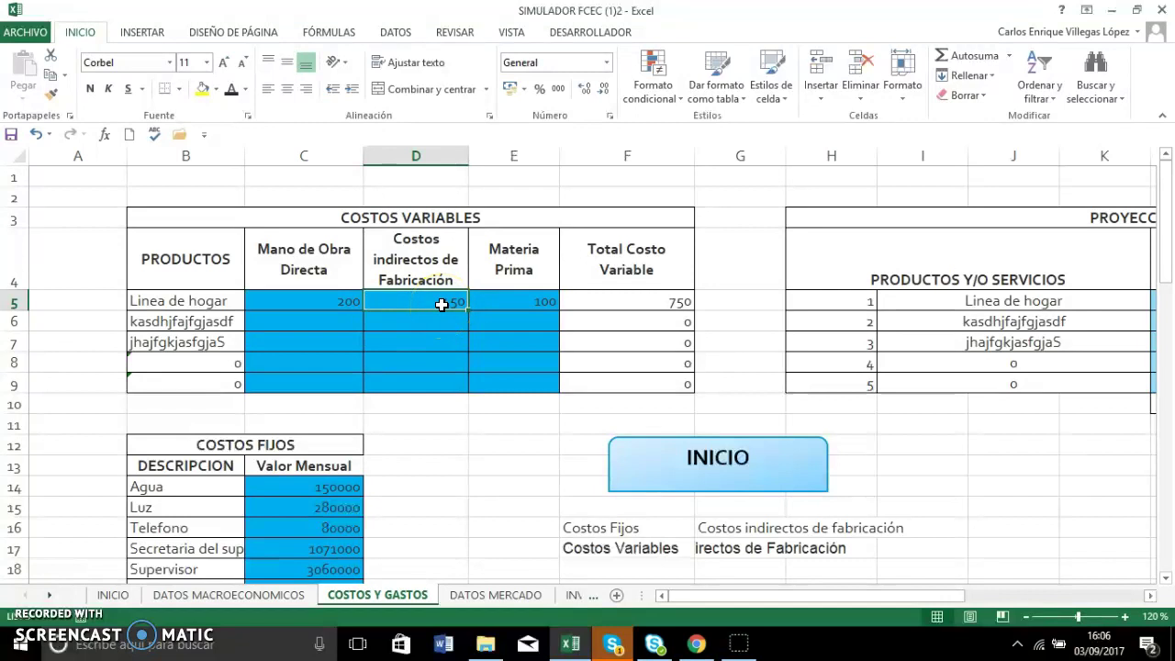
pyautogui.doubleClick(448, 300)
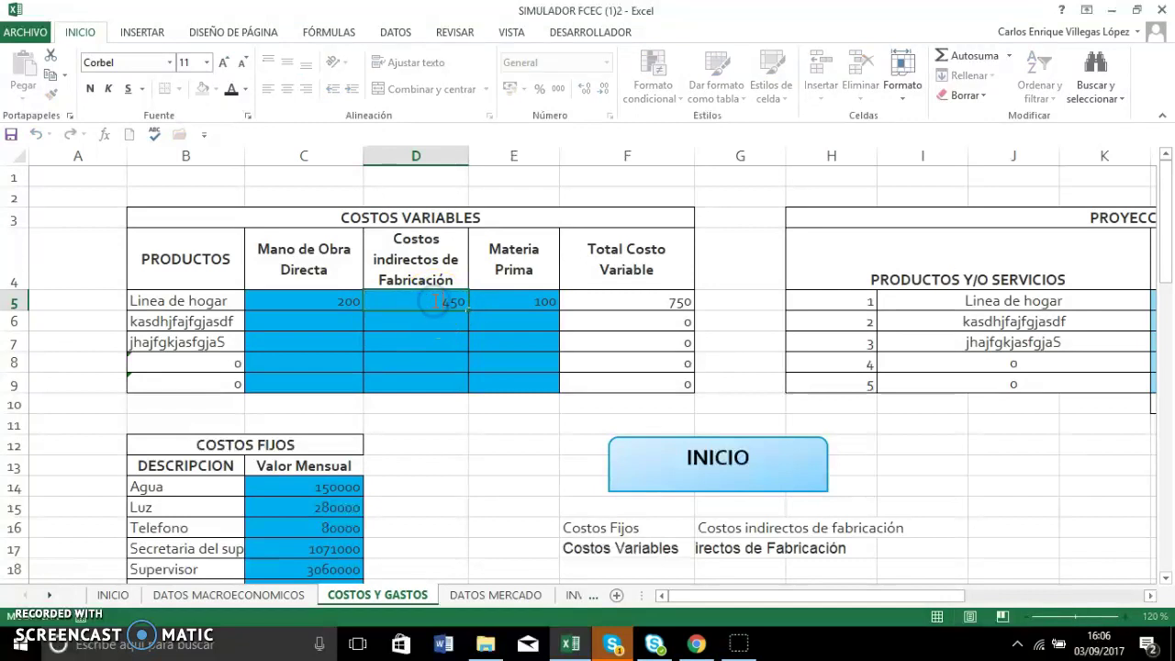
pyautogui.click(446, 294)
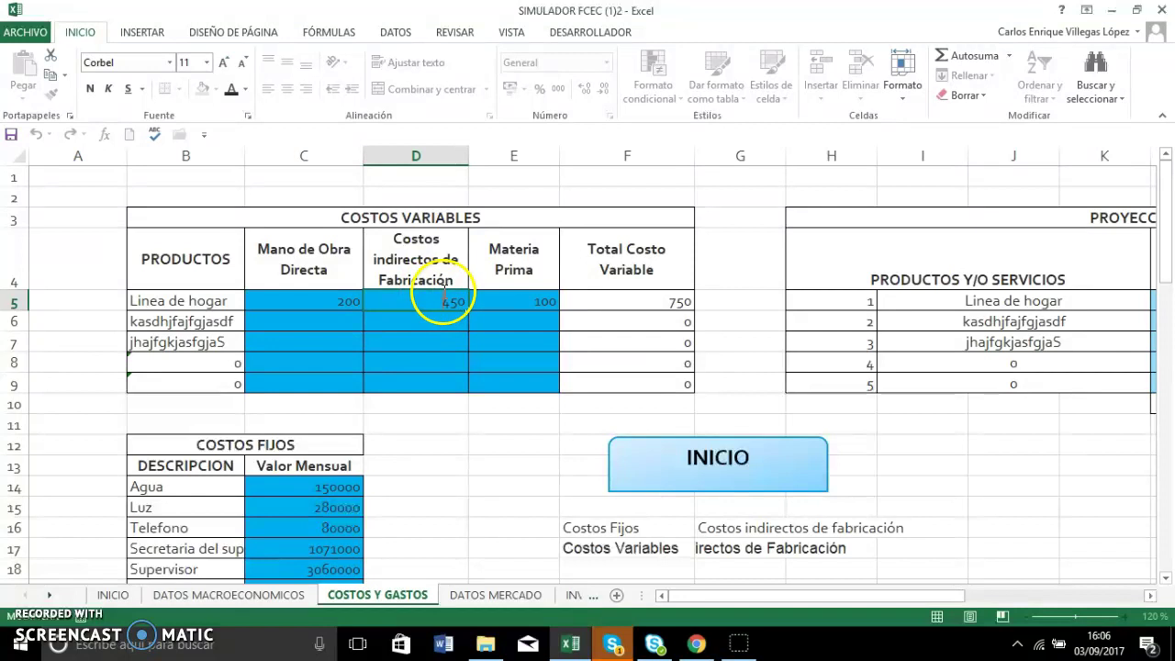
pyautogui.click(526, 301)
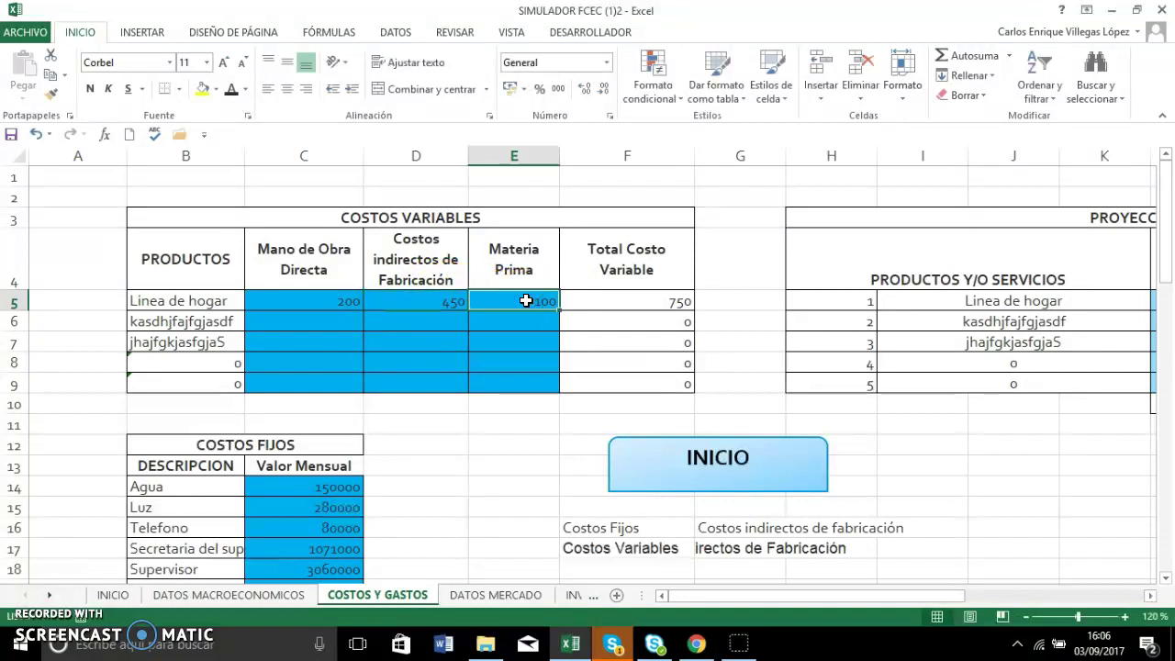
pyautogui.click(542, 302)
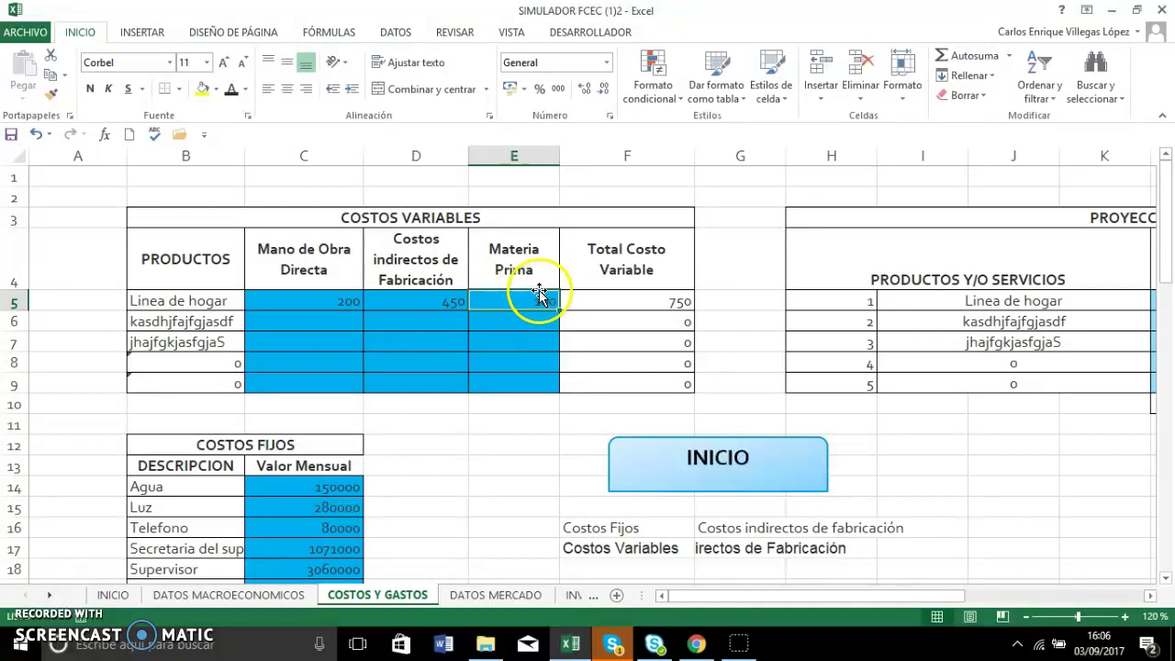
pyautogui.click(532, 300)
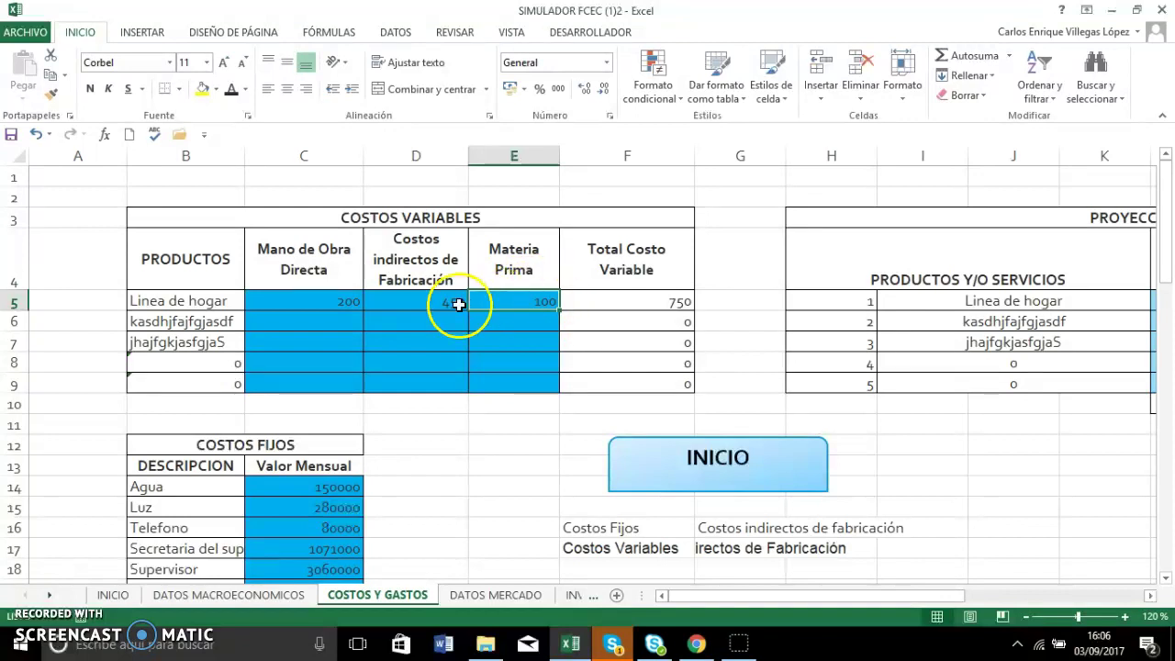
# Step: Go through the empty Mano de Obra Directa cells C6 to C8 for the remaining products
pyautogui.click(328, 320)
pyautogui.click(327, 339)
pyautogui.click(328, 351)
pyautogui.click(321, 360)
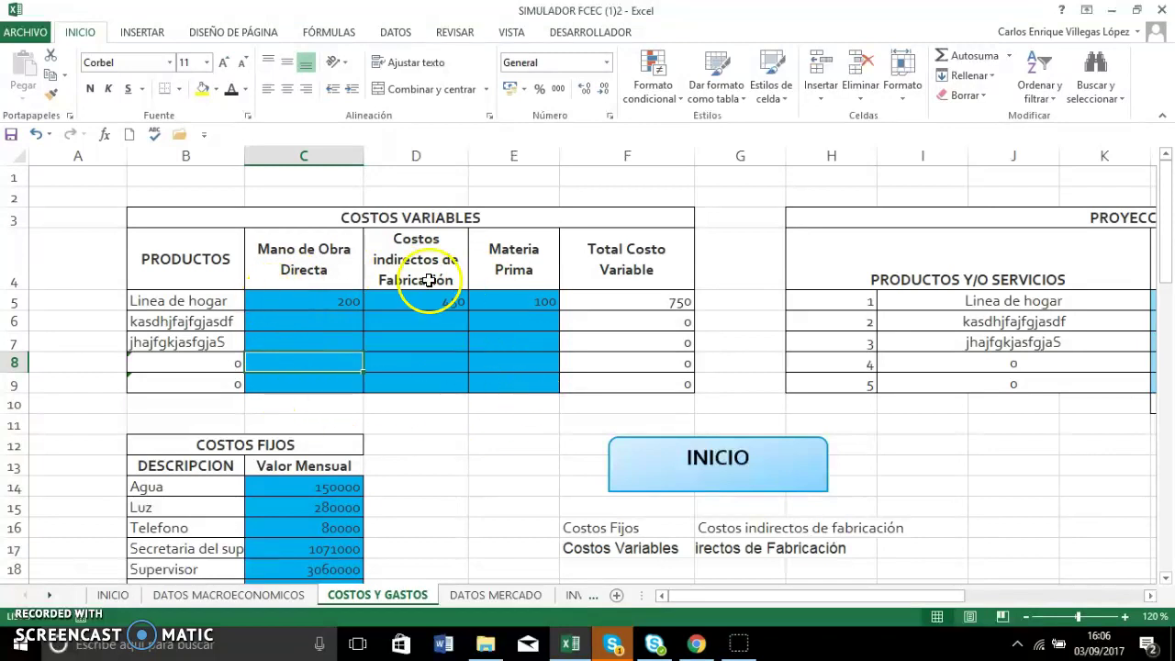
# Step: Examine the AÑO 2017 formula for Linea de hogar in PROYECCION DE COSTOS POR SERVICIO Y/O PRODUCTO, leaving it unchanged
pyautogui.click(569, 383)
pyautogui.press('Right')
pyautogui.press('Right')
pyautogui.press('Right')
pyautogui.press('Right')
pyautogui.press('Right')
pyautogui.press('Right')
pyautogui.press('Right')
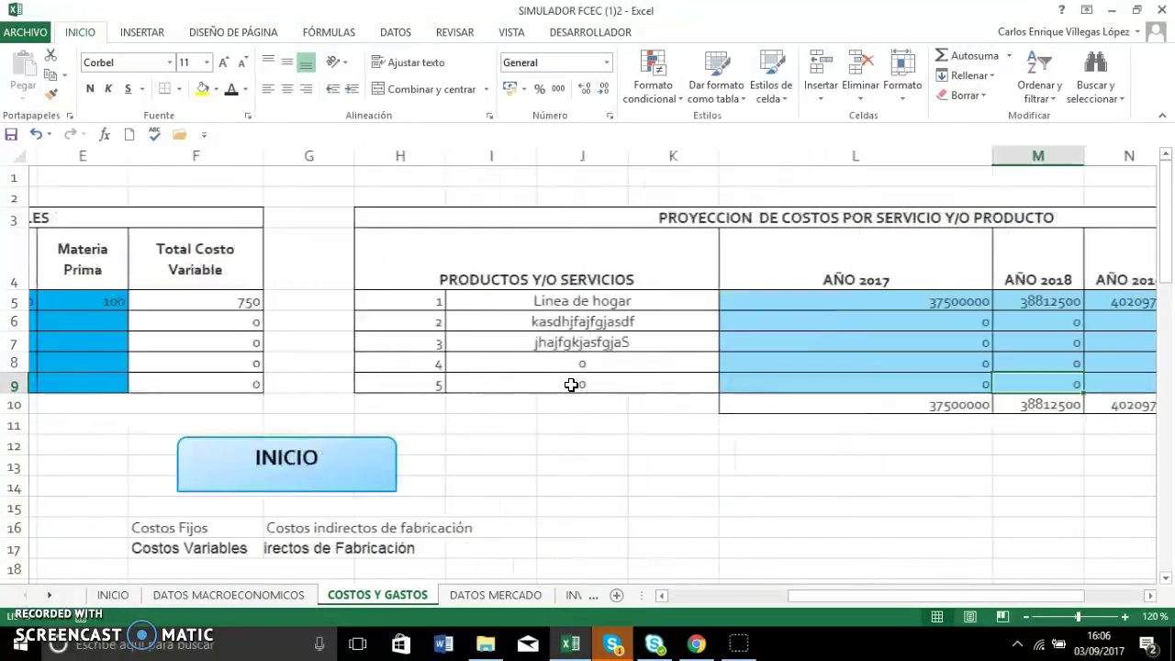
pyautogui.doubleClick(777, 300)
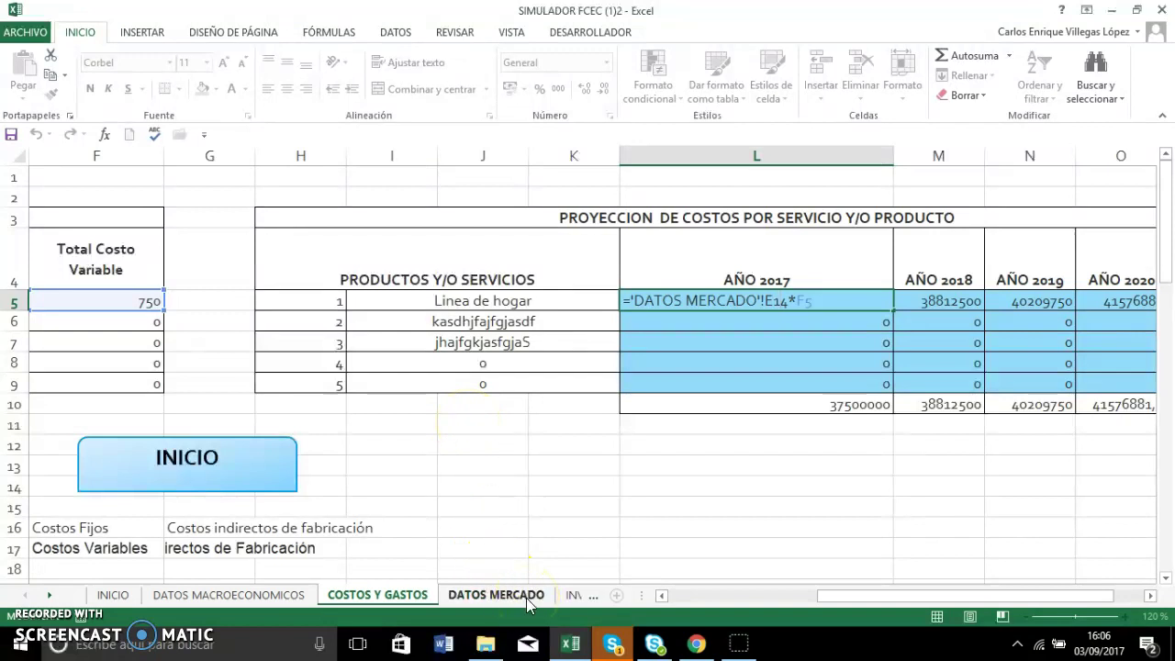
pyautogui.click(510, 488)
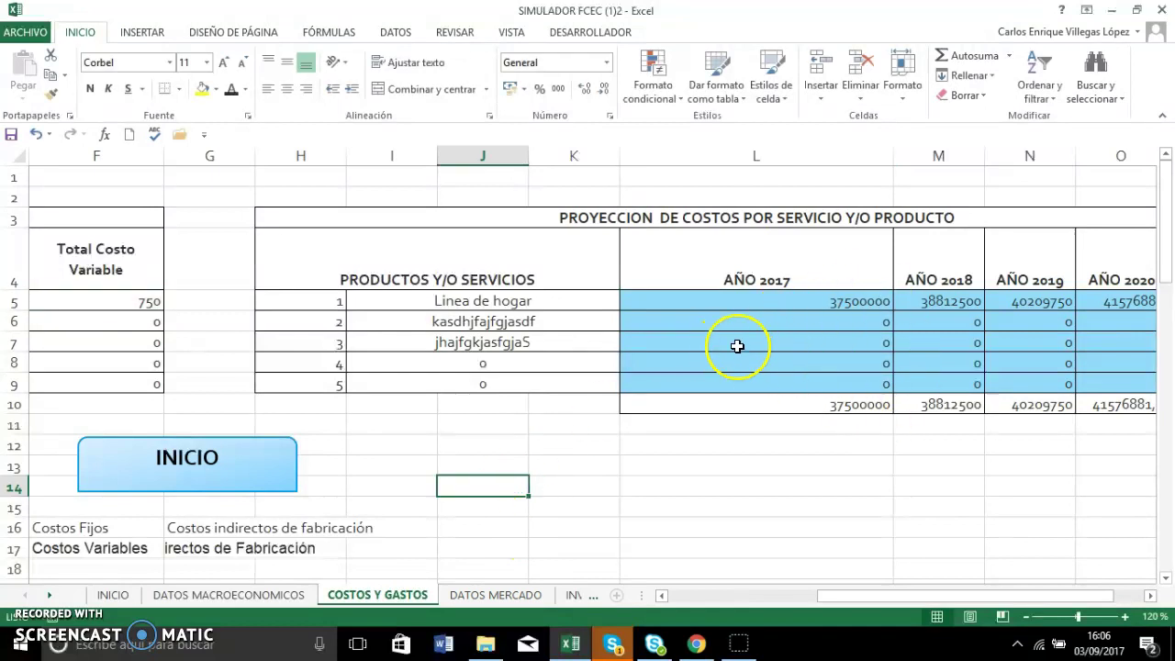
# Step: Review the COSTOS FIJOS table down to its TOTAL row, and select the Agua, Luz and Telefono descriptions
pyautogui.press('Left')
pyautogui.press('Left')
pyautogui.press('Left')
pyautogui.press('Left')
pyautogui.press('Left')
pyautogui.press('Left')
pyautogui.press('Left')
pyautogui.press('Left')
pyautogui.press('Left')
pyautogui.press('Down')
pyautogui.press('Down')
pyautogui.press('Down')
pyautogui.press('Down')
pyautogui.press('Down')
pyautogui.press('Down')
pyautogui.press('Down')
pyautogui.press('Down')
pyautogui.press('Down')
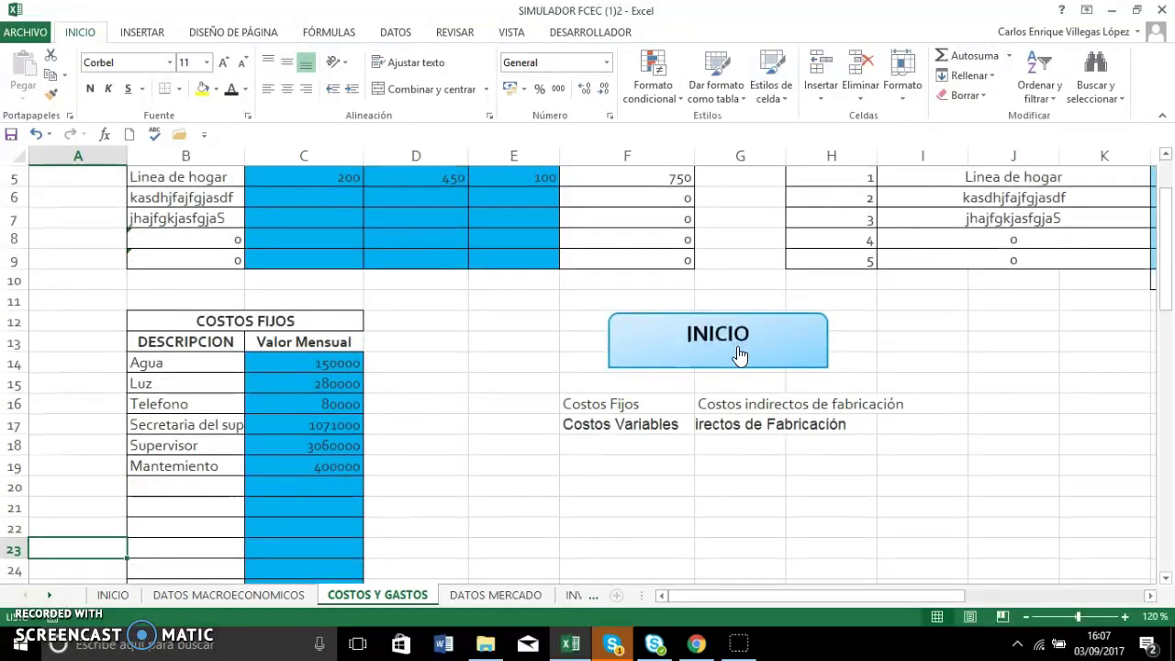
pyautogui.press('Down')
pyautogui.press('Down')
pyautogui.press('Down')
pyautogui.press('Down')
pyautogui.click(892, 333)
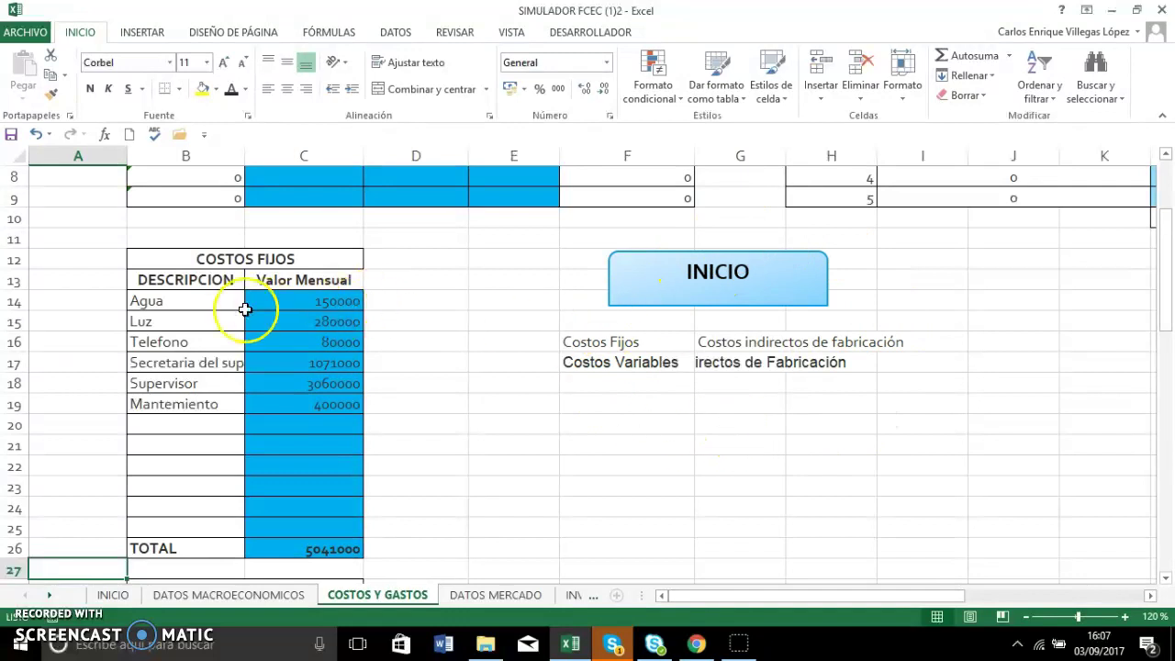
pyautogui.click(181, 300)
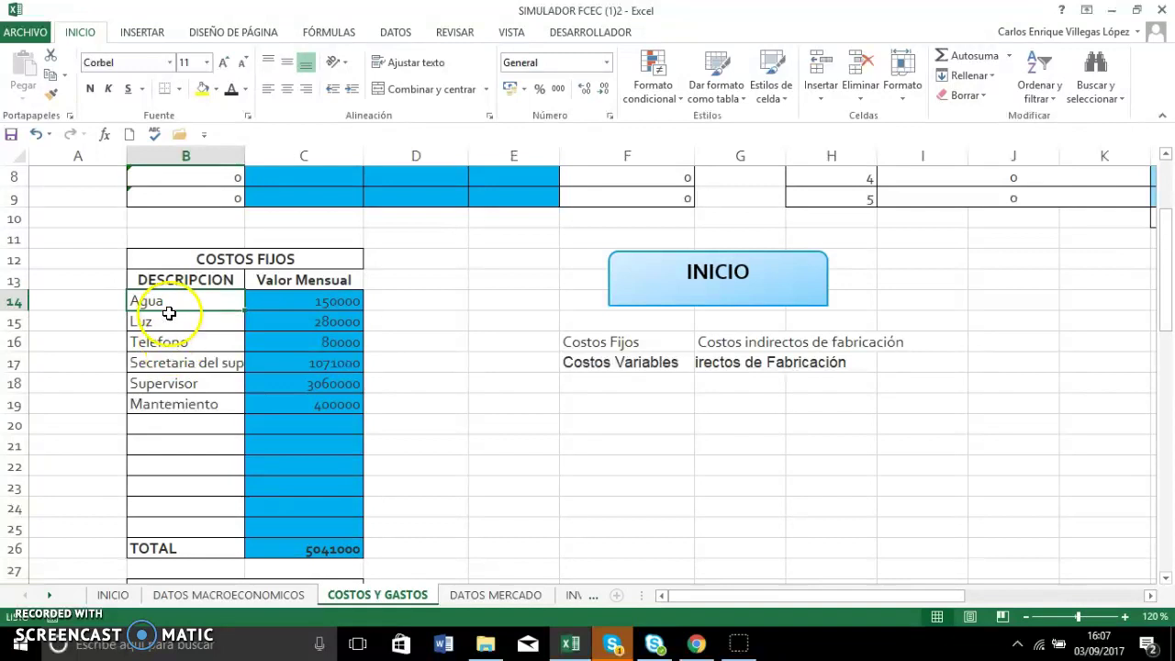
pyautogui.moveTo(165, 299); pyautogui.dragTo(167, 337)
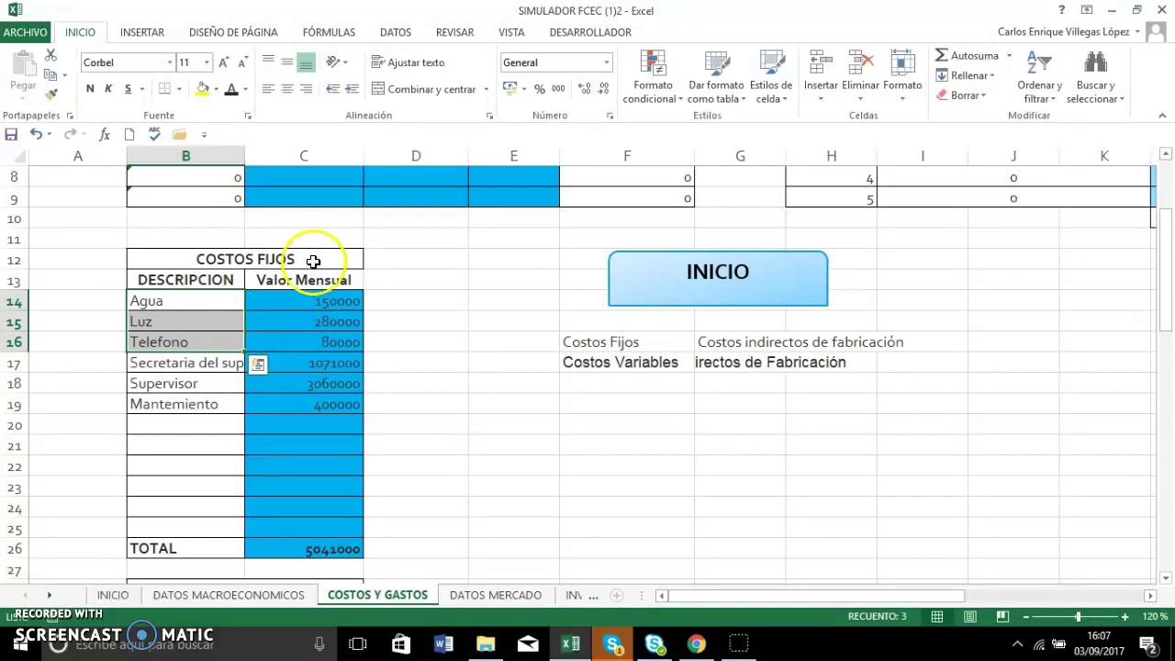
# Step: Inspect the salary and multiplier in the secretary's Valor Mensual formula in C17, and close the cell without changing it
pyautogui.click(196, 366)
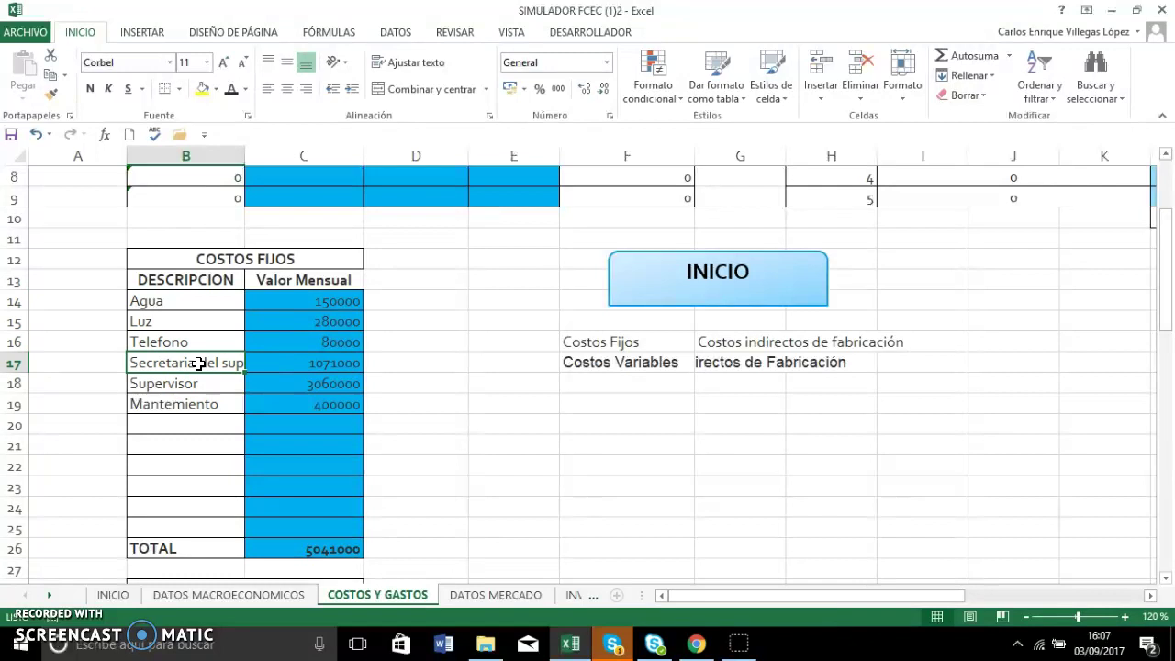
pyautogui.doubleClick(275, 365)
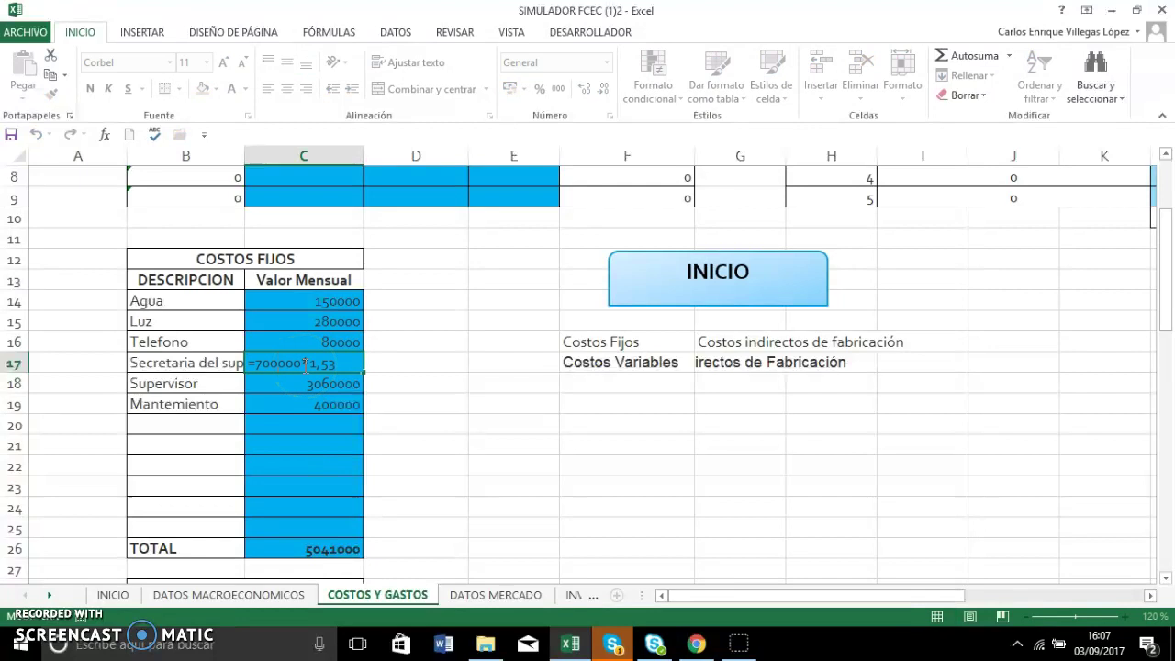
pyautogui.click(272, 363)
pyautogui.moveTo(300, 363); pyautogui.dragTo(341, 364)
pyautogui.click(321, 363)
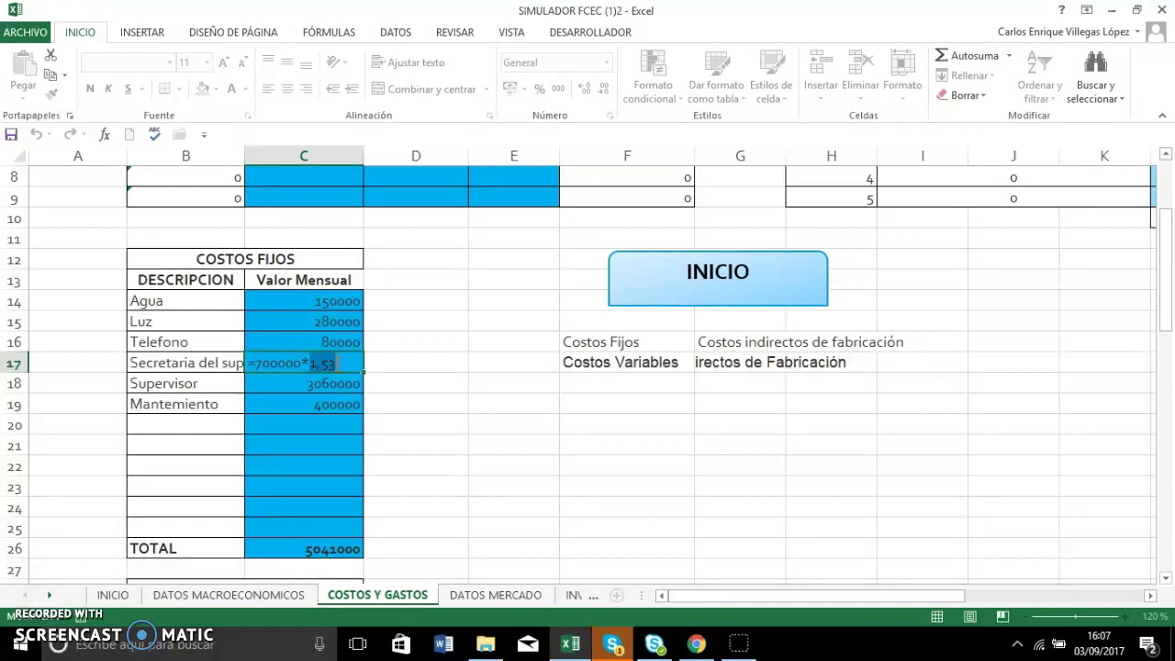
pyautogui.moveTo(286, 349); pyautogui.dragTo(315, 364)
pyautogui.click(273, 358)
pyautogui.press('Return')
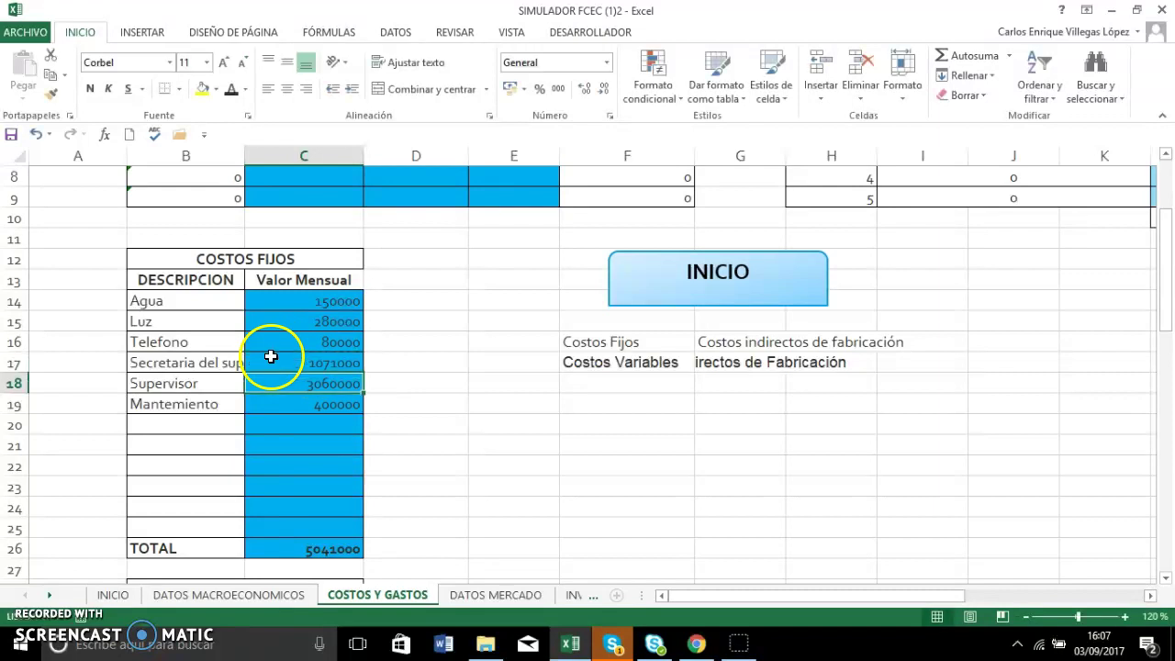
# Step: Check the secretary's Valor Mensual in COSTOS FIJOS and inspect the Supervisor formula in C18
pyautogui.click(280, 362)
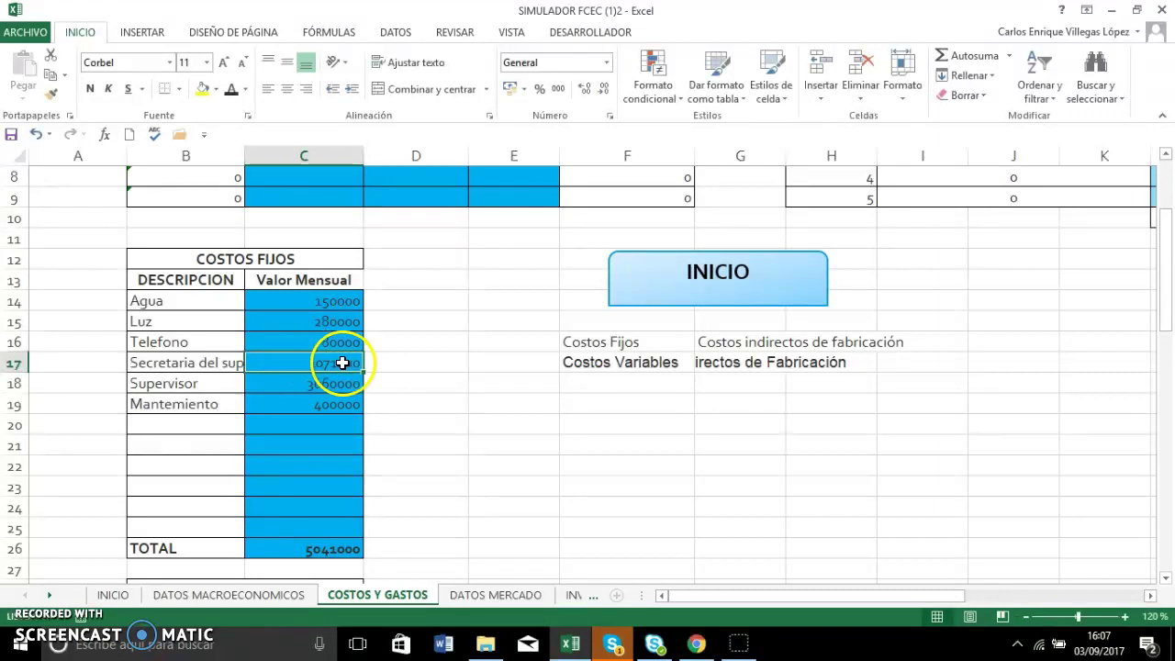
pyautogui.moveTo(351, 364); pyautogui.dragTo(316, 361)
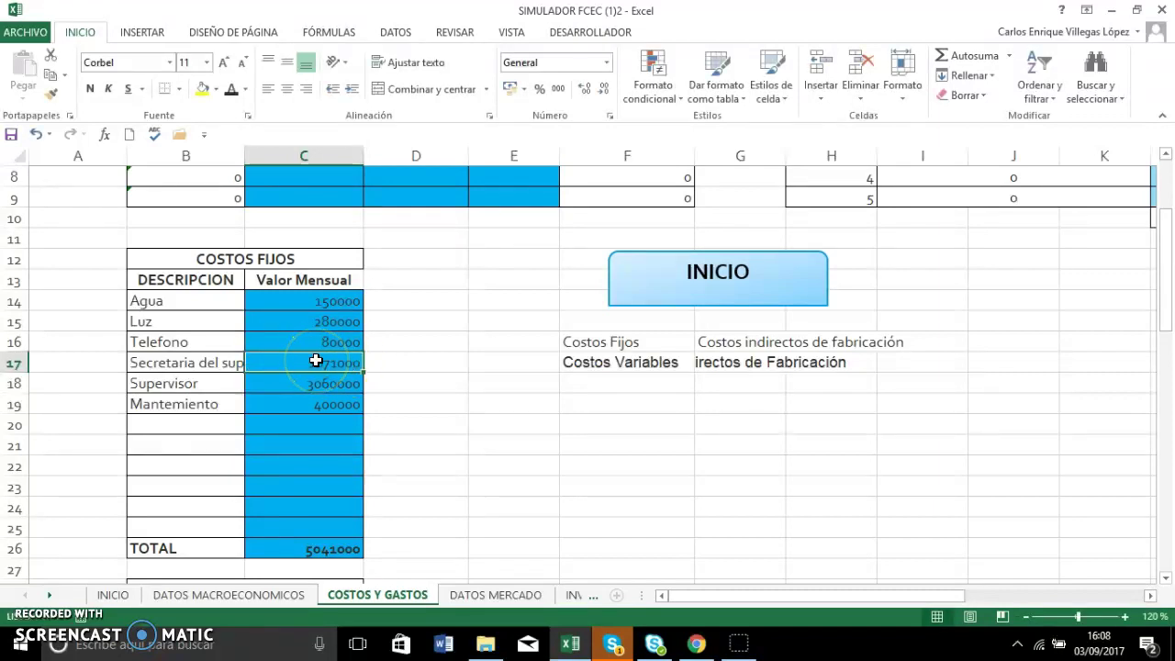
pyautogui.click(225, 384)
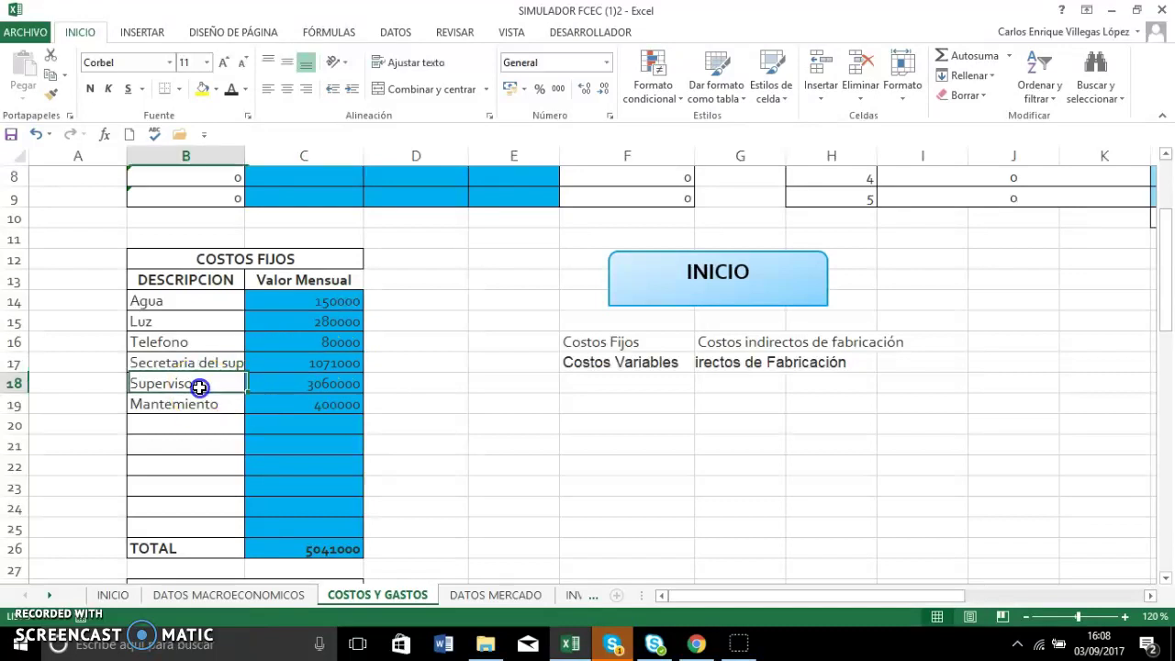
pyautogui.doubleClick(304, 378)
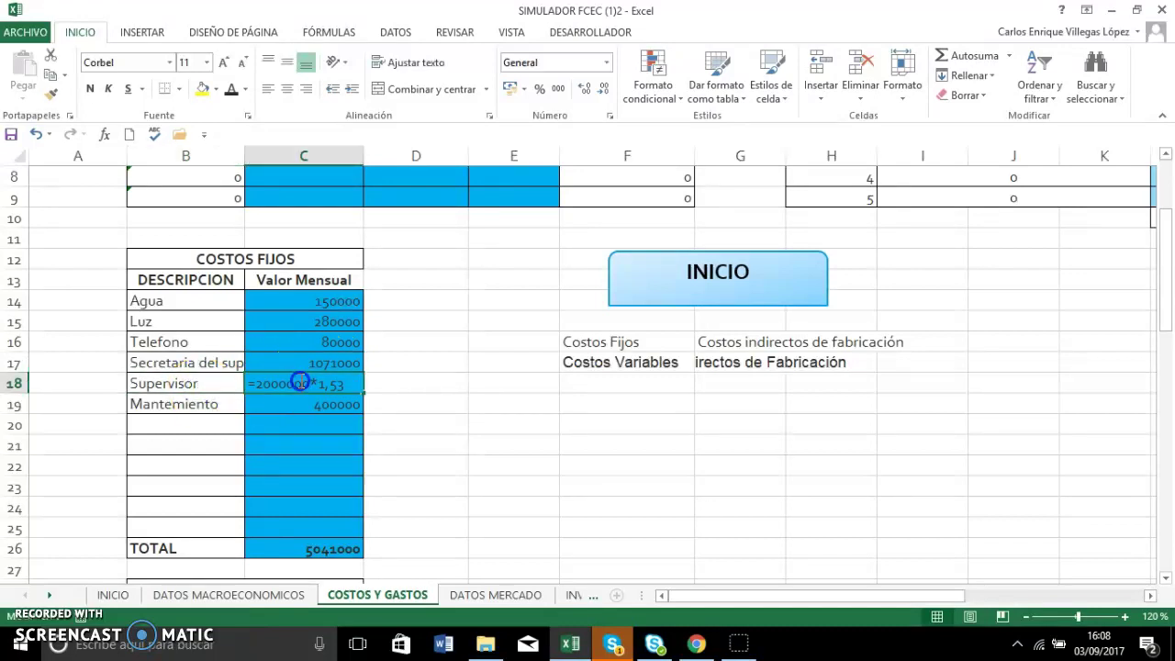
pyautogui.press('Return')
# Step: Review the Mantemiento description and monthly value, and select the COSTOS FIJOS total in C26
pyautogui.click(228, 404)
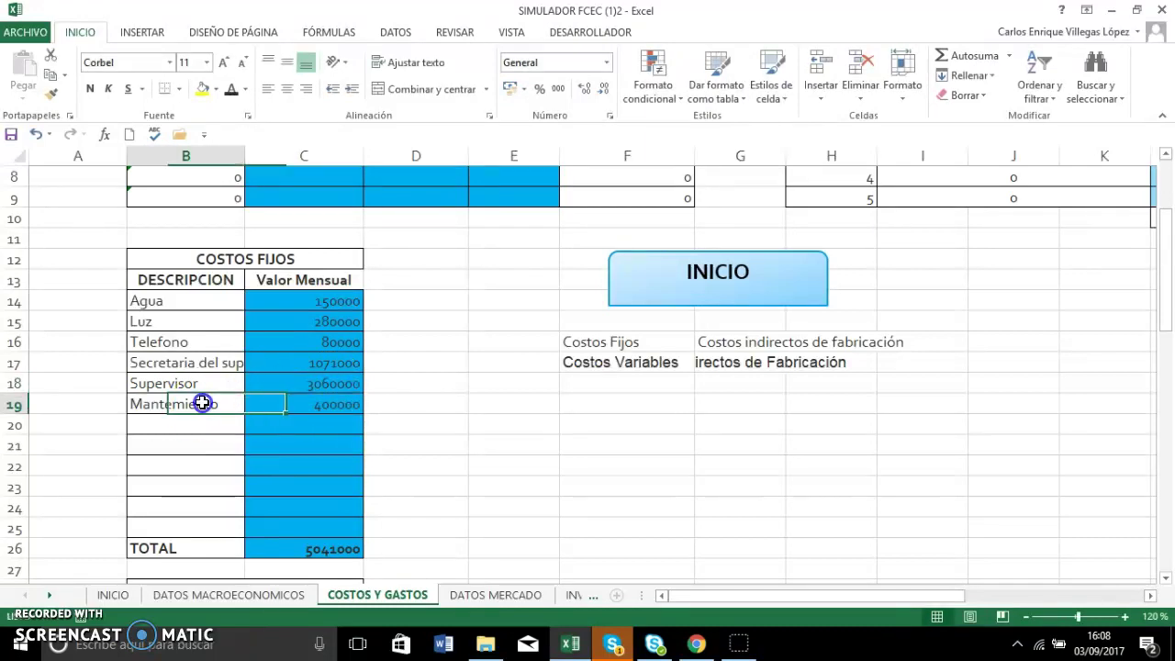
pyautogui.click(281, 405)
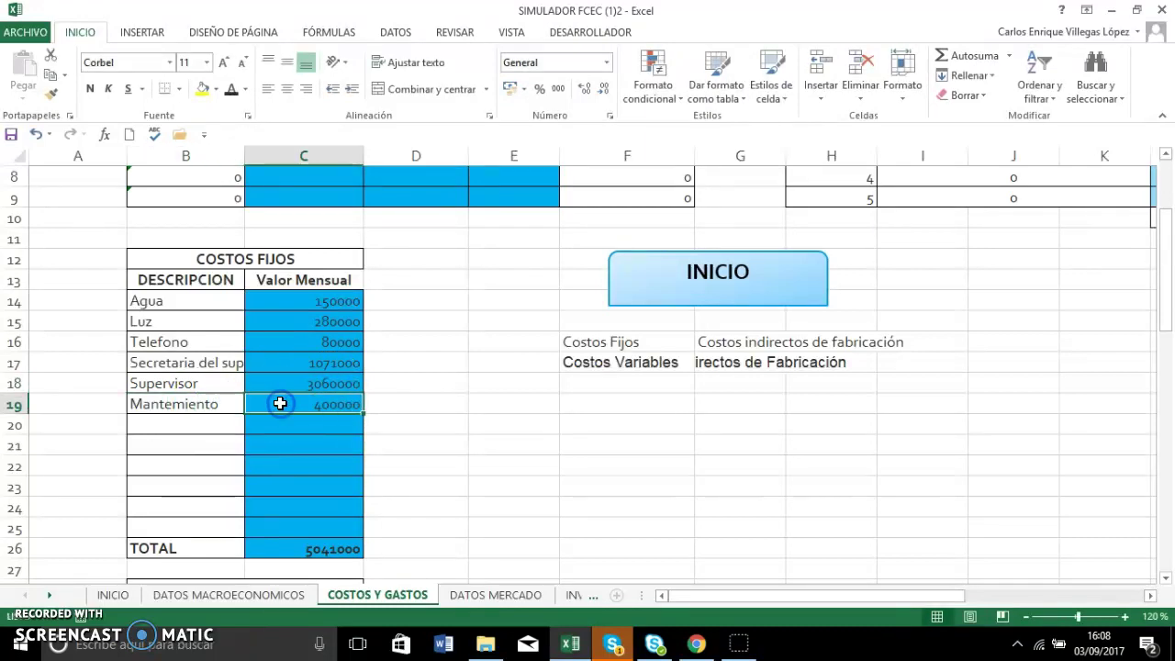
pyautogui.click(297, 548)
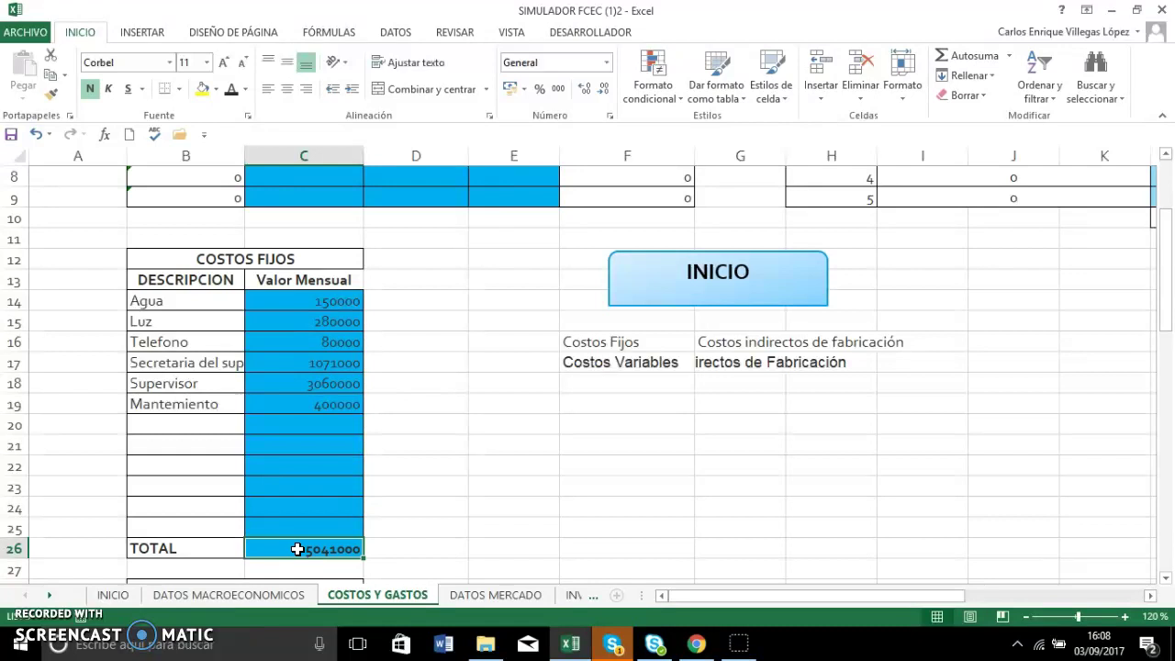
# Step: Look over the GASTOS FIJOS table below COSTOS FIJOS and select its first description, Arriendo, in B30
pyautogui.press('Down')
pyautogui.press('Down')
pyautogui.press('Down')
pyautogui.press('Down')
pyautogui.press('Down')
pyautogui.press('Down')
pyautogui.press('Down')
pyautogui.press('Down')
pyautogui.press('Down')
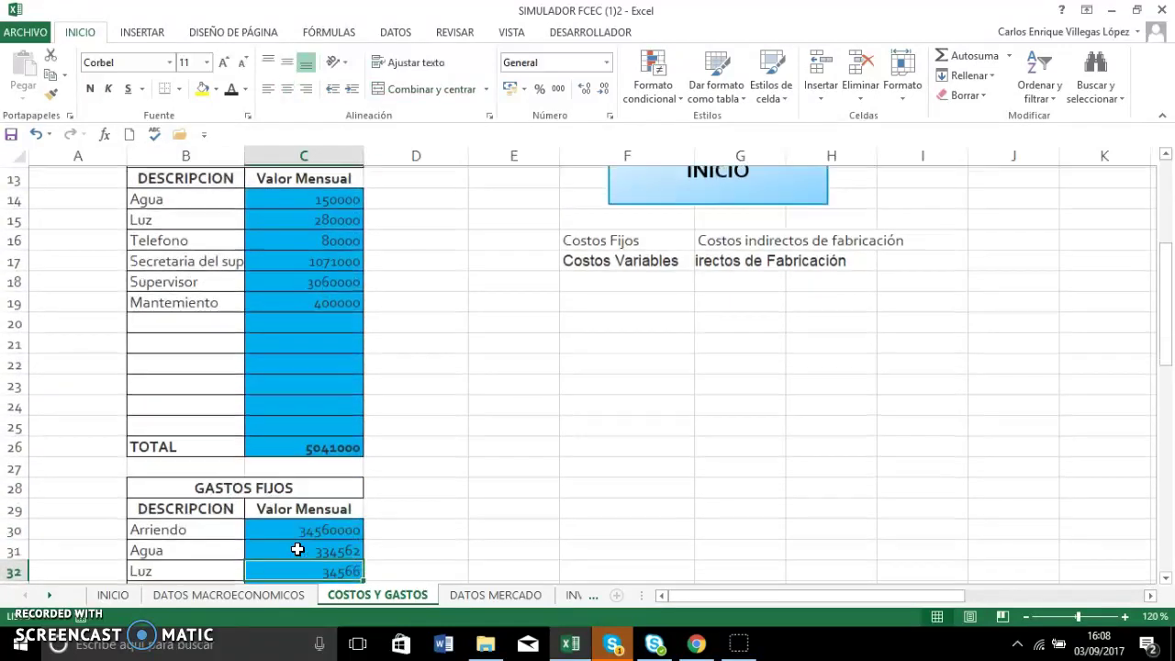
pyautogui.press('Down')
pyautogui.press('Down')
pyautogui.press('Down')
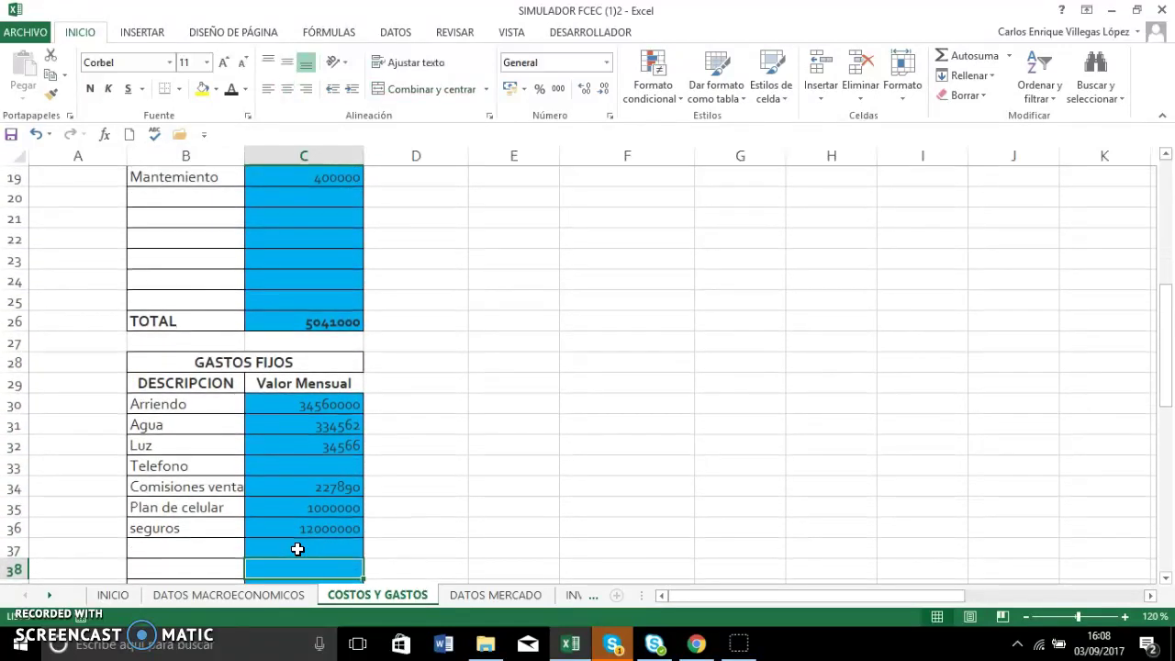
pyautogui.press('Up')
pyautogui.press('Up')
pyautogui.press('Up')
pyautogui.press('Up')
pyautogui.press('Up')
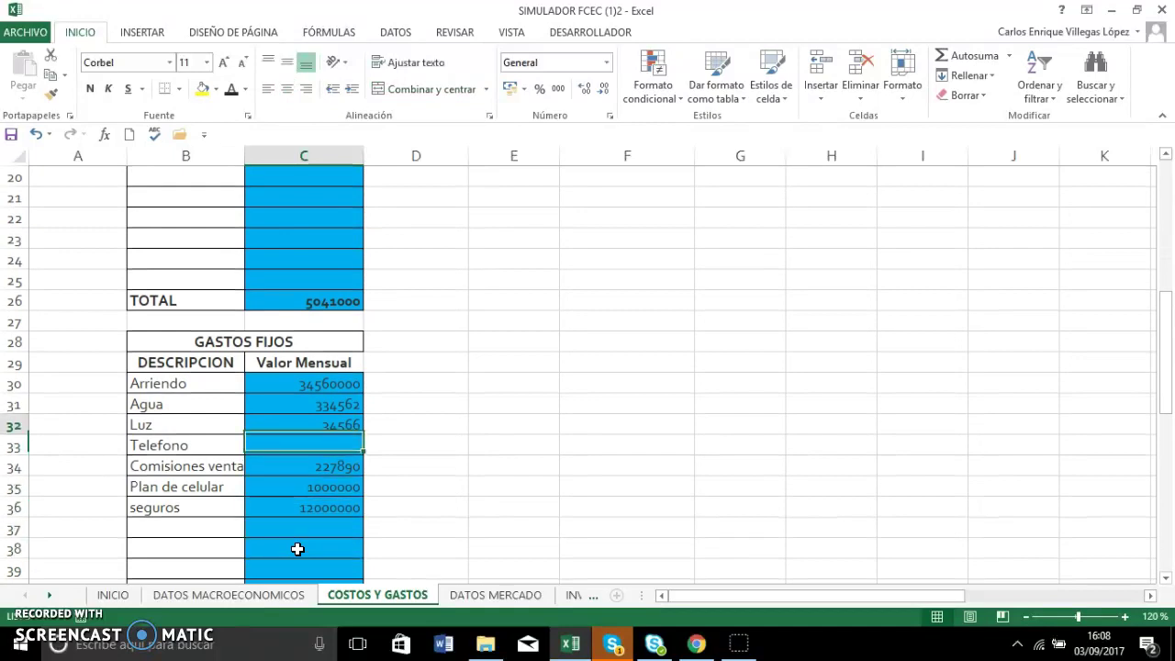
pyautogui.press('Up')
pyautogui.press('Up')
pyautogui.press('Up')
pyautogui.press('Left')
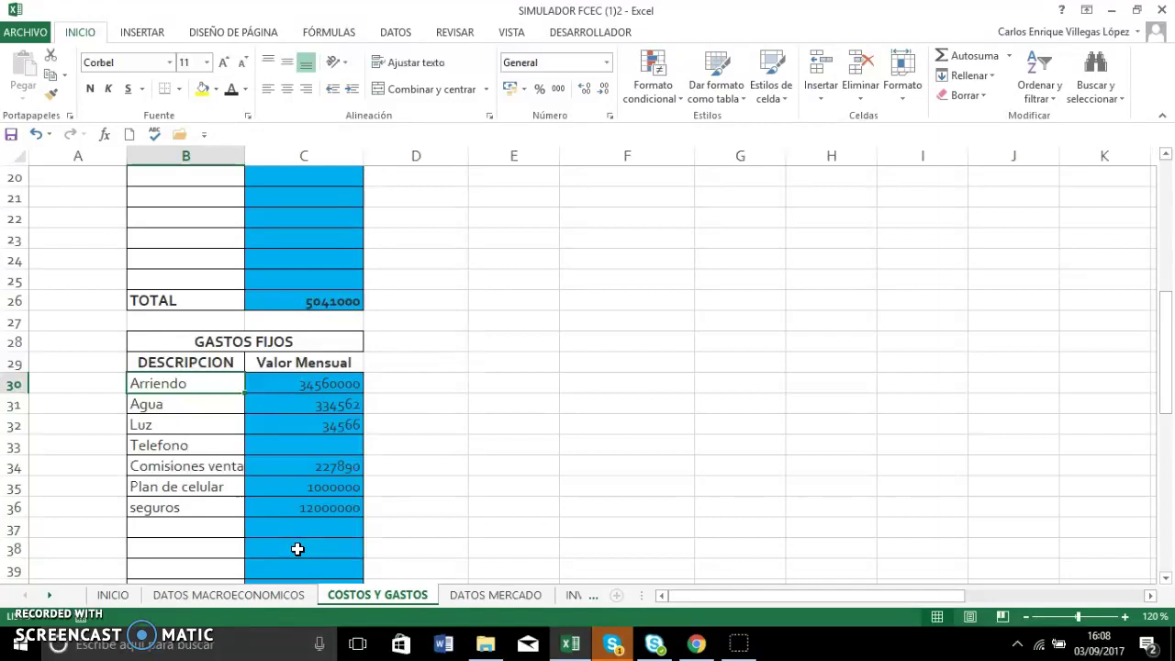
# Step: Go through the GASTOS FIJOS descriptions from Agua to seguros, including Comisiones venta and Plan de celular
pyautogui.moveTo(297, 549); pyautogui.dragTo(189, 446)
pyautogui.click(191, 408)
pyautogui.click(186, 465)
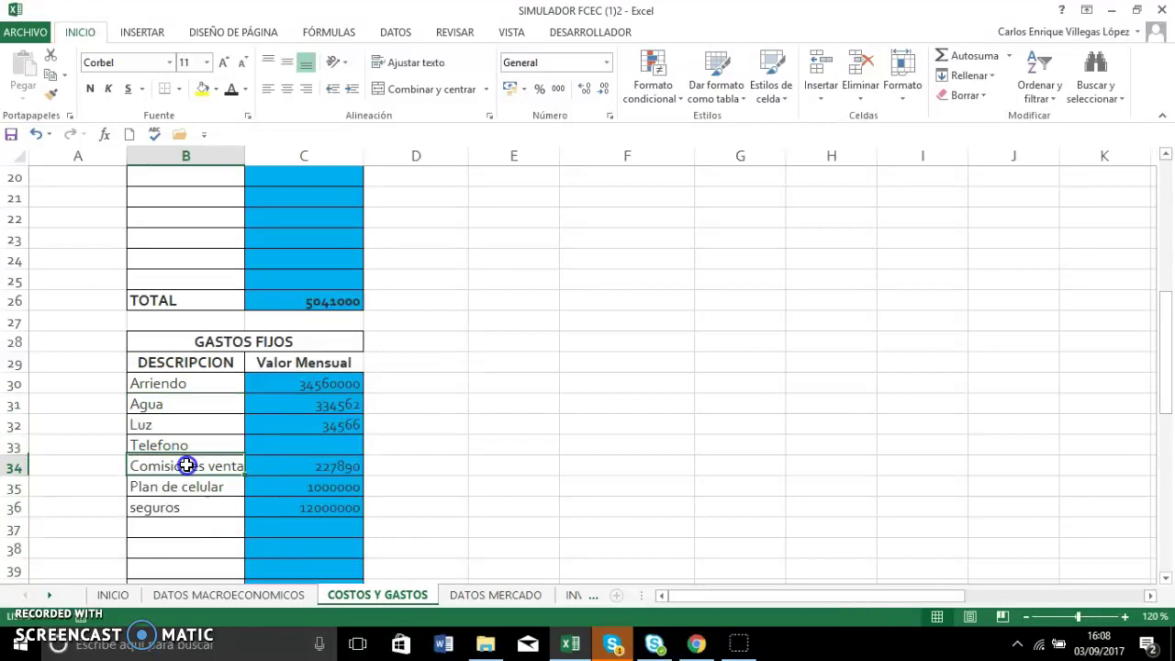
pyautogui.click(183, 486)
pyautogui.click(189, 512)
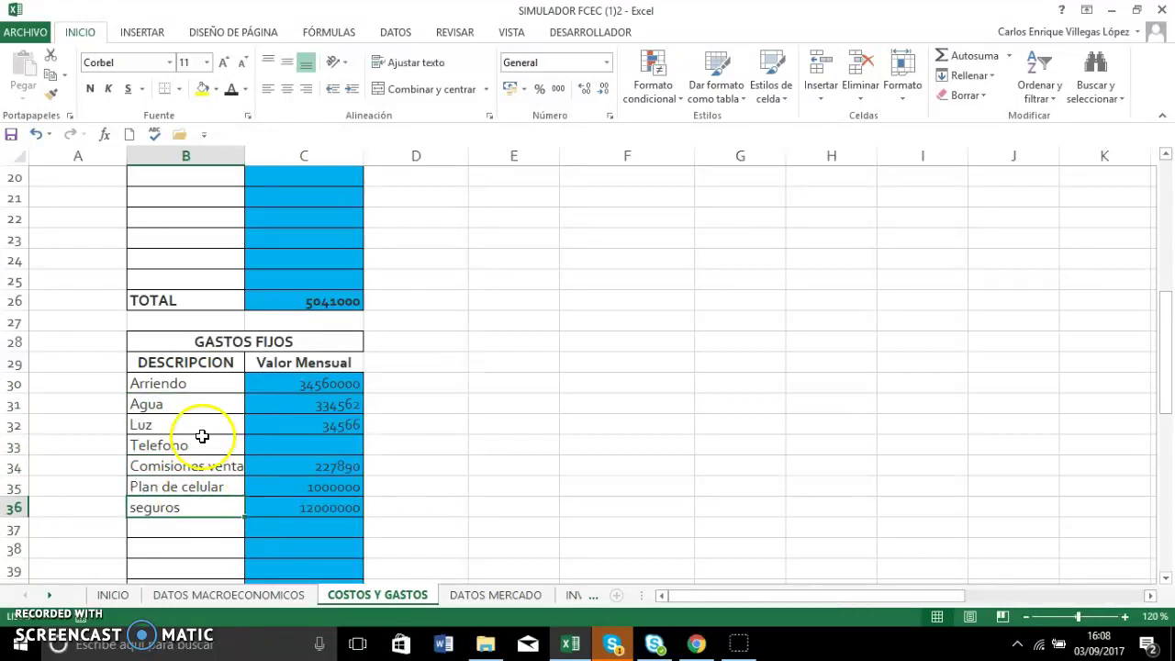
# Step: Select the GASTOS FIJOS description range B30:B38, and pick the first empty description cell, B37
pyautogui.moveTo(189, 385); pyautogui.dragTo(195, 547)
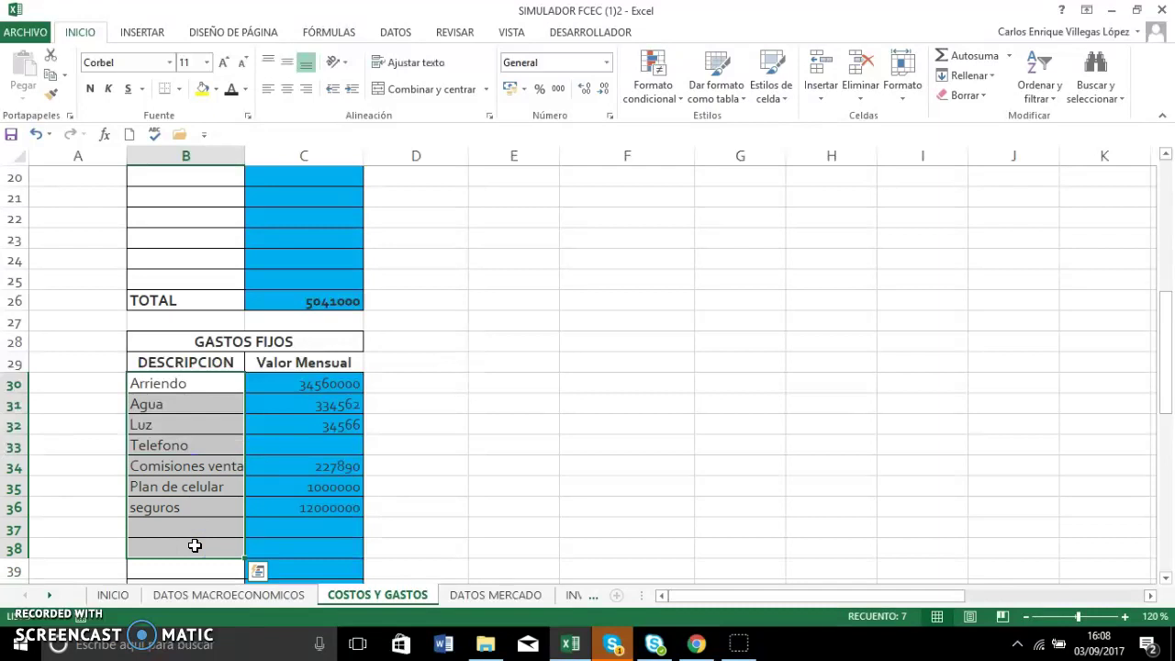
pyautogui.moveTo(195, 546); pyautogui.dragTo(191, 383)
pyautogui.click(191, 383)
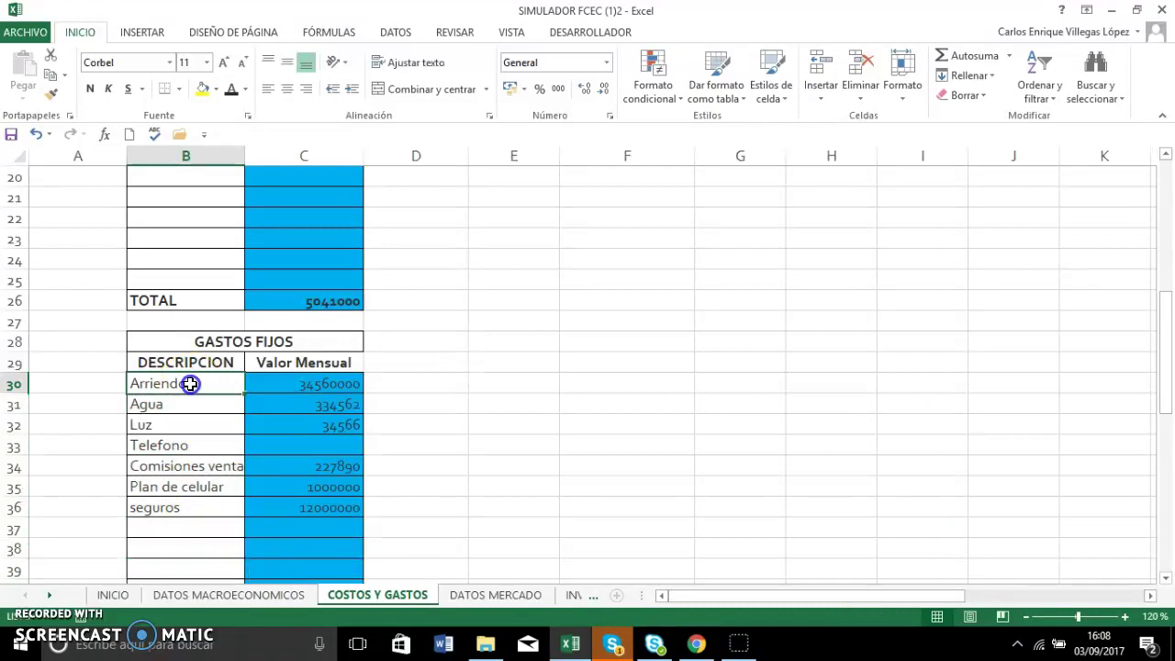
pyautogui.click(201, 532)
# Step: Review the GASTOS FIJOS Valor Mensual column from Arriendo in C30 down to the TOTAL in C43
pyautogui.moveTo(285, 464); pyautogui.dragTo(334, 386)
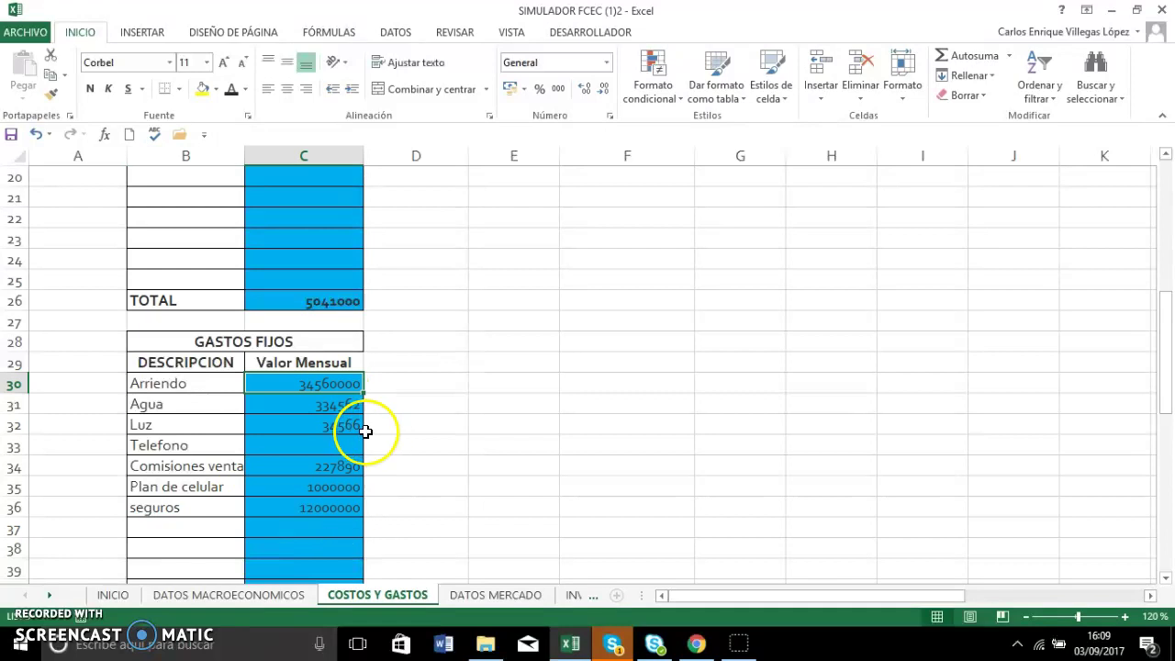
pyautogui.press('Down')
pyautogui.press('Down')
pyautogui.press('Down')
pyautogui.press('Down')
pyautogui.press('Down')
pyautogui.press('Down')
pyautogui.press('Down')
pyautogui.press('Down')
pyautogui.press('Down')
pyautogui.press('Down')
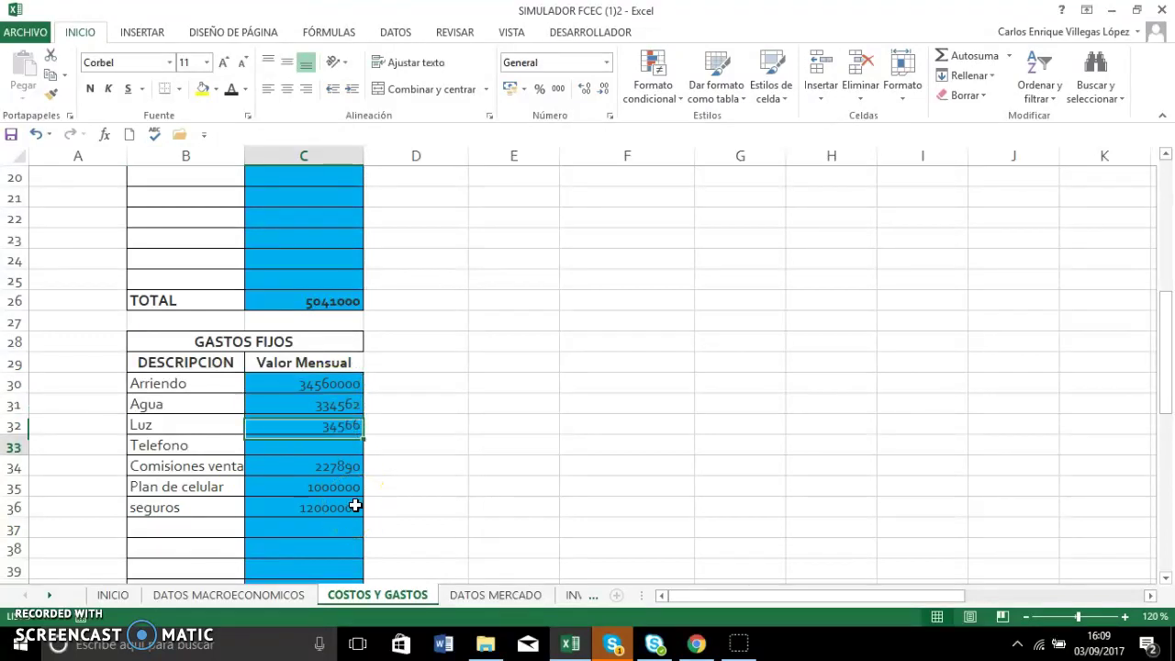
pyautogui.press('Down')
pyautogui.press('Down')
pyautogui.press('Down')
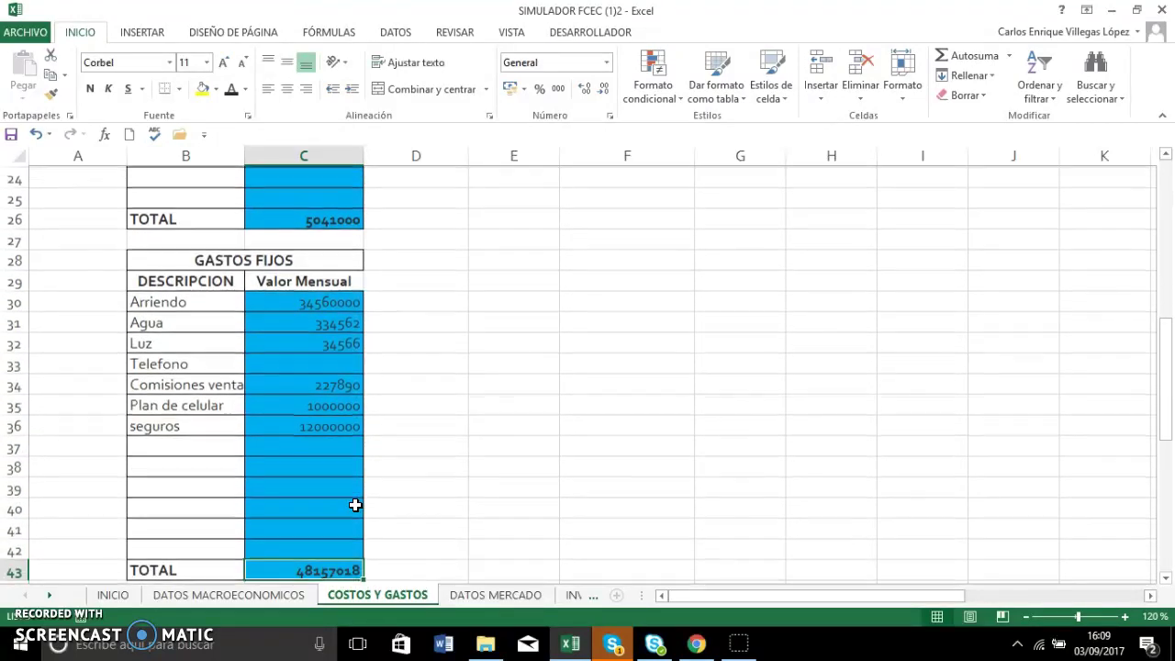
# Step: Look over the SALARIOS table down to its end, and select the Gerente position in B48
pyautogui.press('Down')
pyautogui.press('Down')
pyautogui.press('Down')
pyautogui.press('Down')
pyautogui.press('Down')
pyautogui.press('Down')
pyautogui.press('Down')
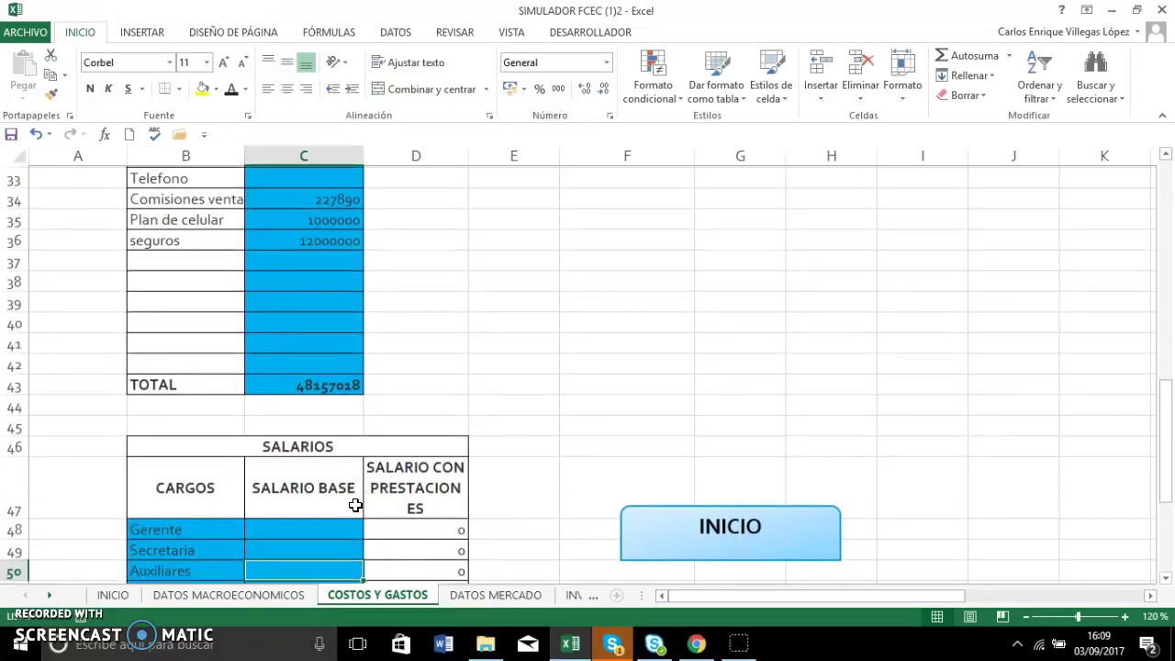
pyautogui.press('Down')
pyautogui.press('Down')
pyautogui.press('Down')
pyautogui.press('Down')
pyautogui.press('Down')
pyautogui.press('Down')
pyautogui.press('Down')
pyautogui.press('Down')
pyautogui.press('Up')
pyautogui.press('Up')
pyautogui.press('Up')
pyautogui.press('Up')
pyautogui.press('Up')
pyautogui.press('Up')
pyautogui.press('Up')
pyautogui.press('Up')
pyautogui.press('Up')
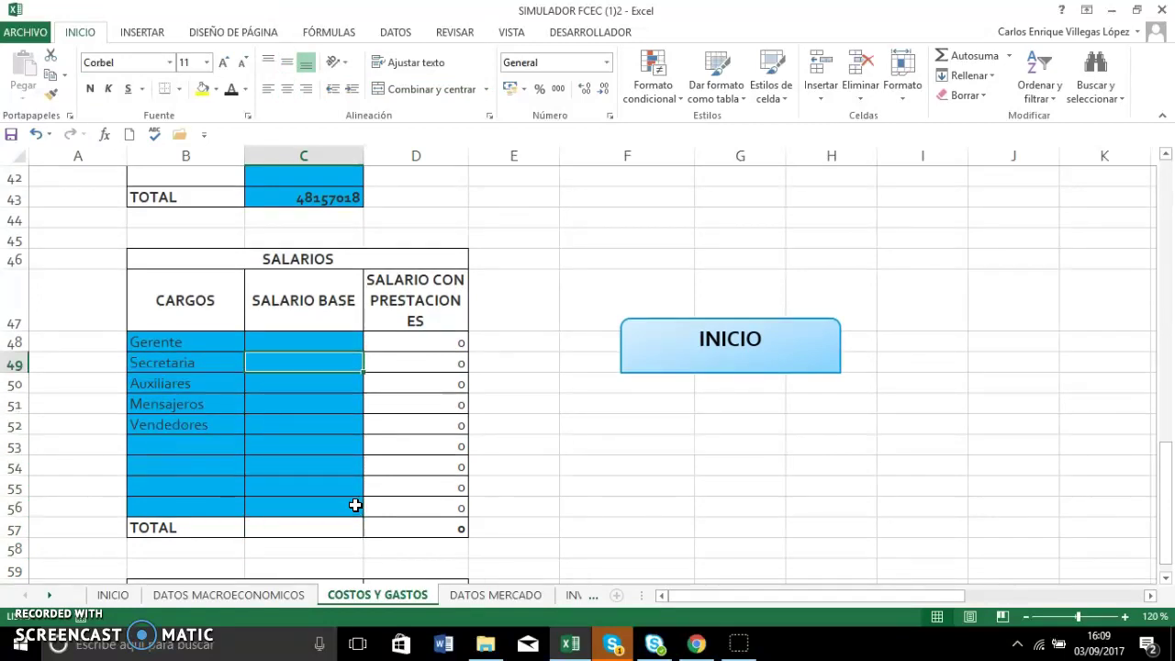
pyautogui.press('Up')
pyautogui.press('Left')
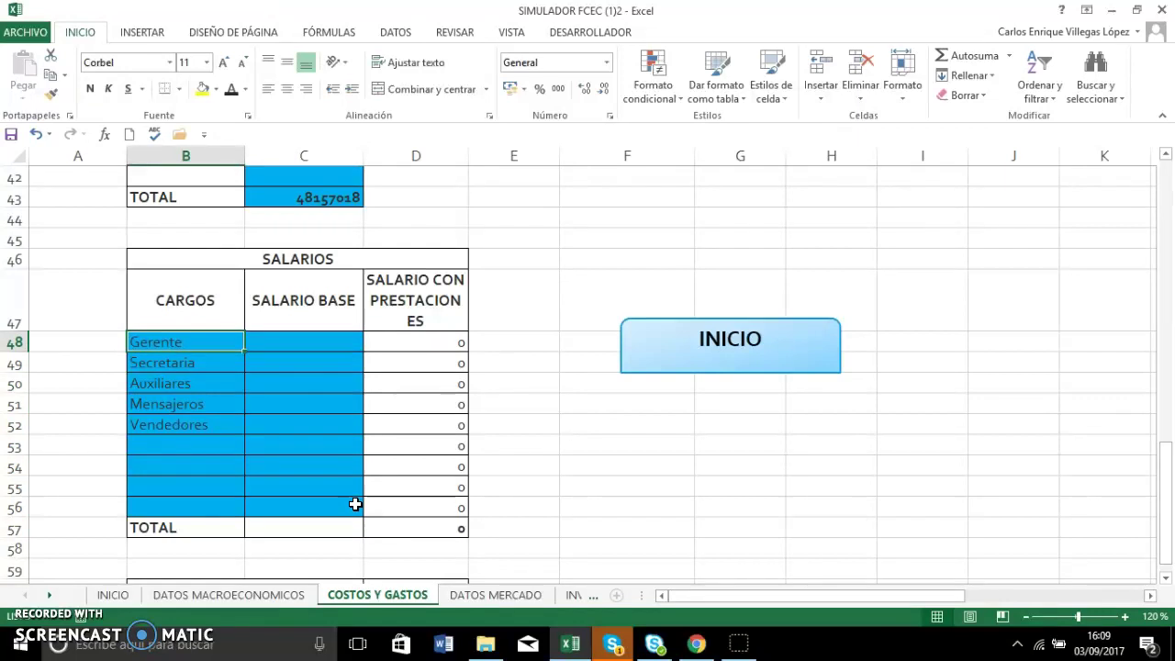
# Step: Go through the CARGOS entries in the SALARIOS table from Gerente down to Vendedores
pyautogui.click(163, 345)
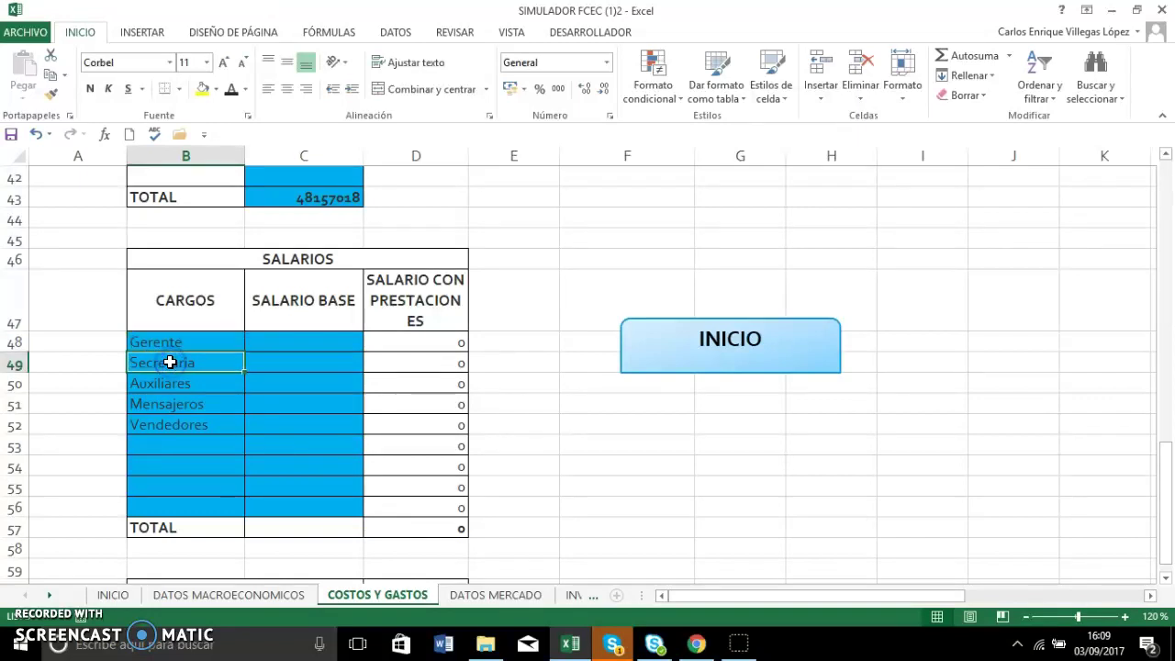
pyautogui.click(166, 391)
pyautogui.click(168, 402)
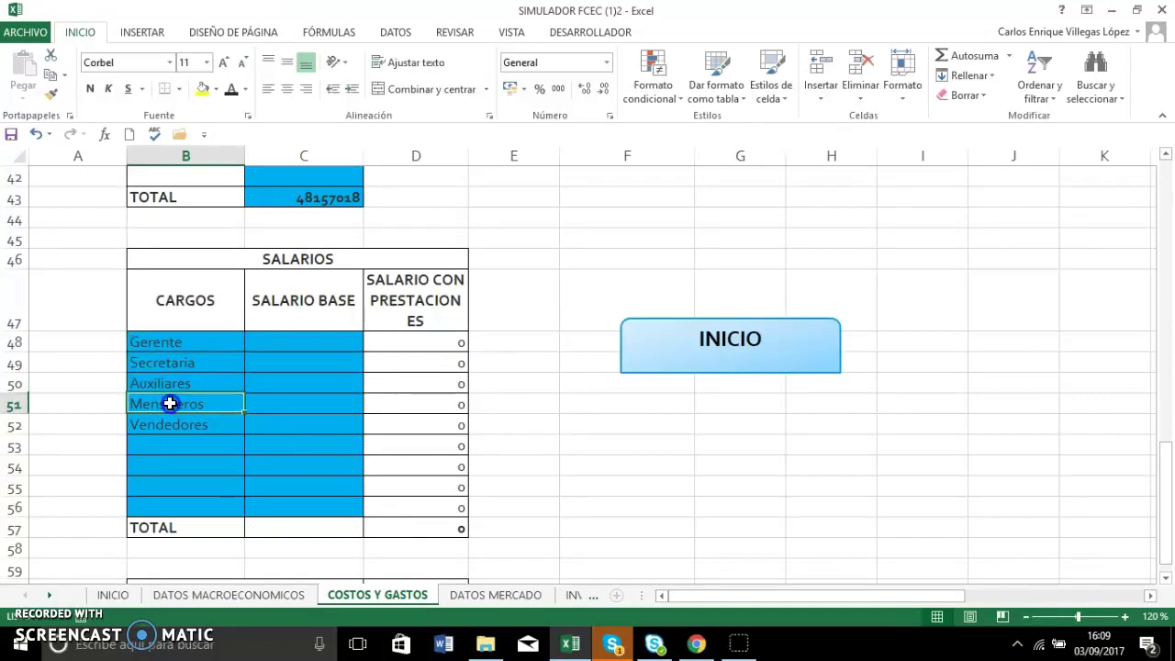
pyautogui.click(172, 423)
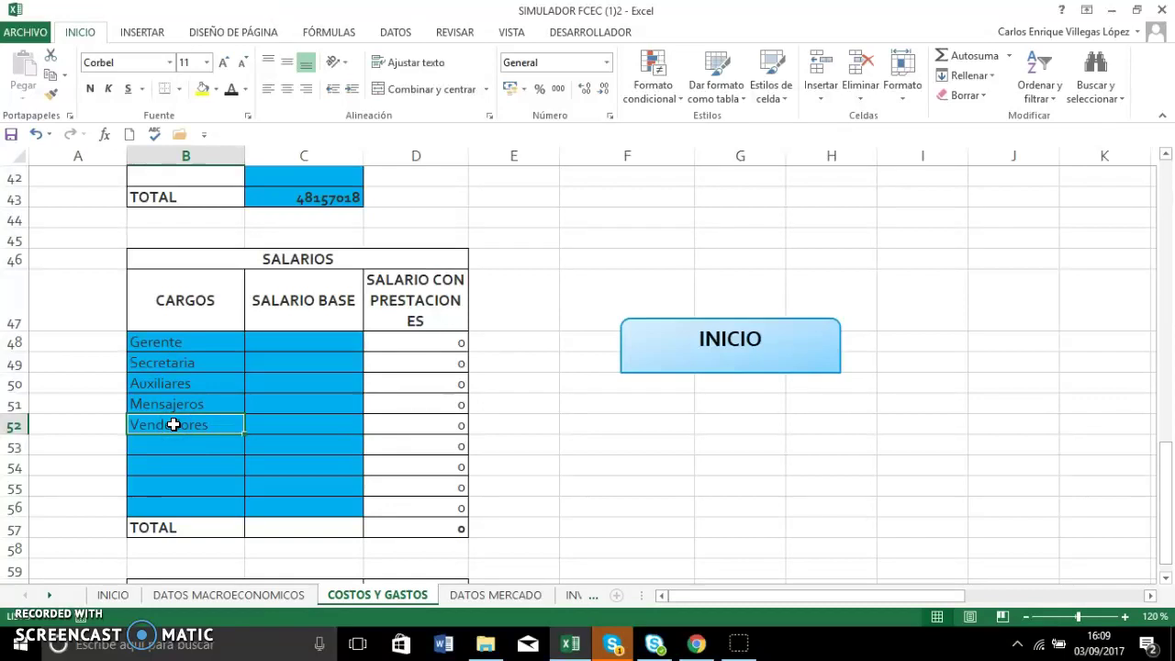
# Step: Check Gerente's SALARIO BASE cell and inspect the benefits multiplier in the SALARIO CON PRESTACIONES formula in D48
pyautogui.click(305, 341)
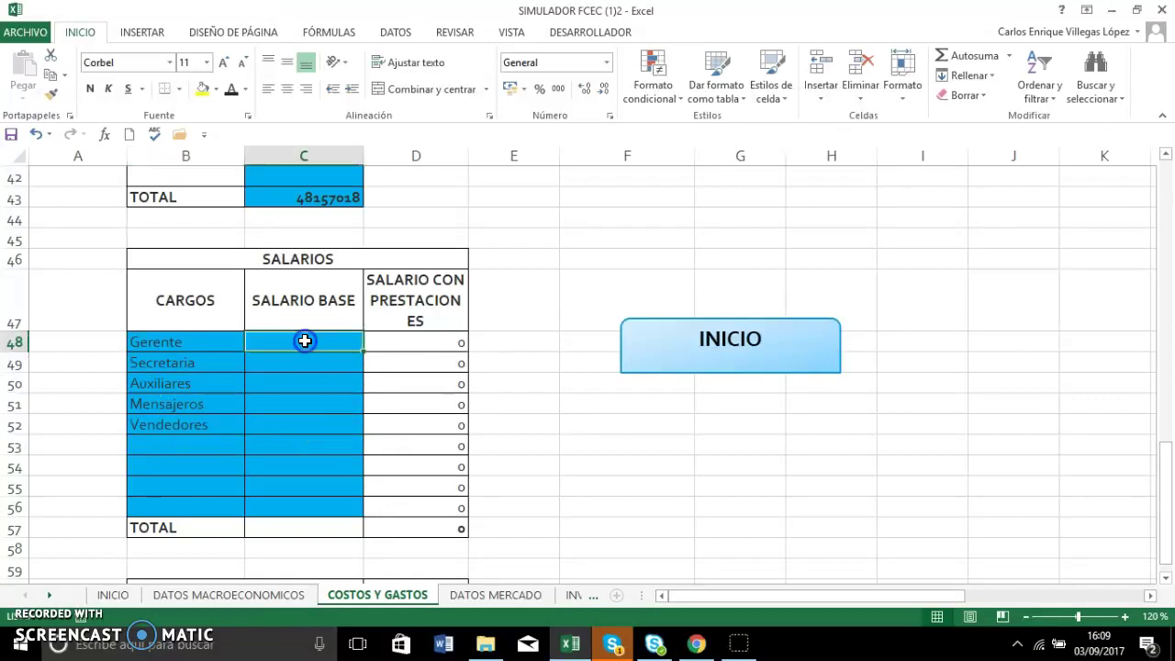
pyautogui.click(408, 341)
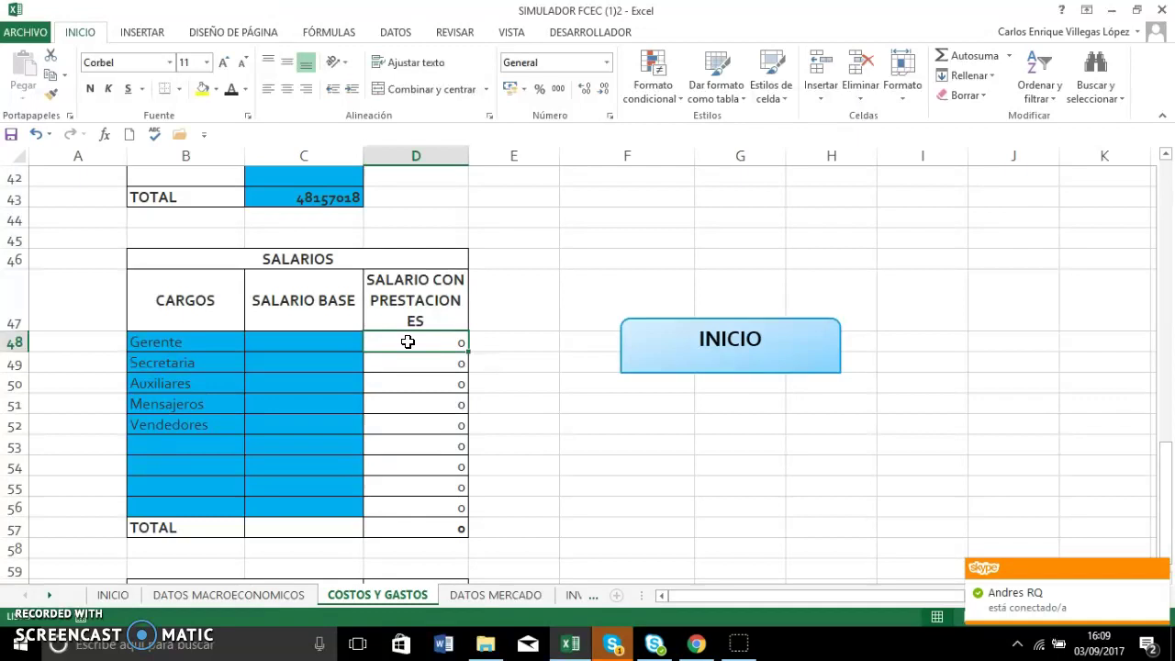
pyautogui.doubleClick(407, 342)
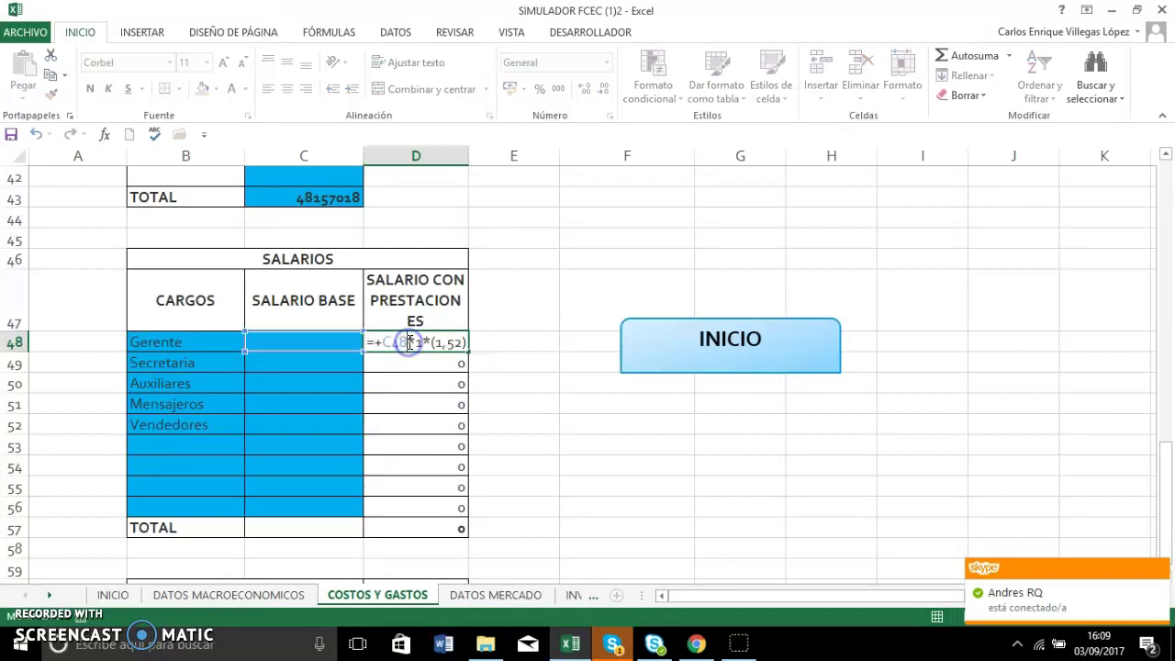
pyautogui.click(456, 346)
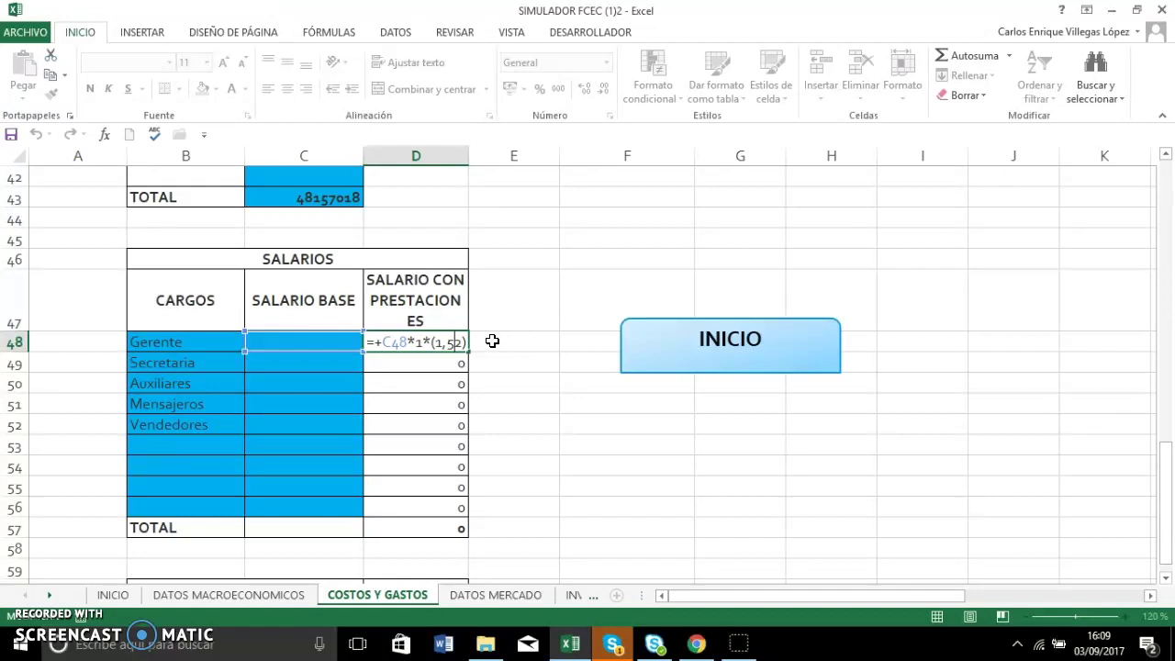
pyautogui.press('Return')
# Step: Go down the SALARIO CON PRESTACIONES column past the TOTAL row towards the table below SALARIOS
pyautogui.press('Down')
pyautogui.press('Down')
pyautogui.press('Down')
pyautogui.press('Down')
pyautogui.press('Down')
pyautogui.press('Down')
pyautogui.press('Down')
pyautogui.press('Down')
pyautogui.press('Down')
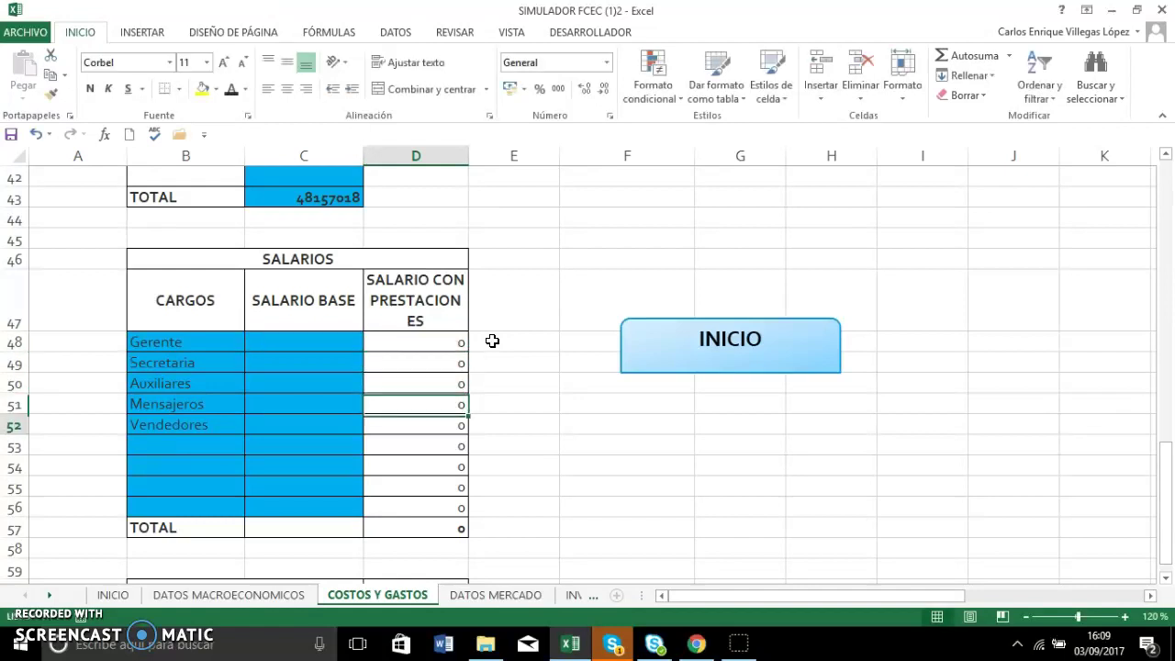
pyautogui.press('Down')
pyautogui.press('Down')
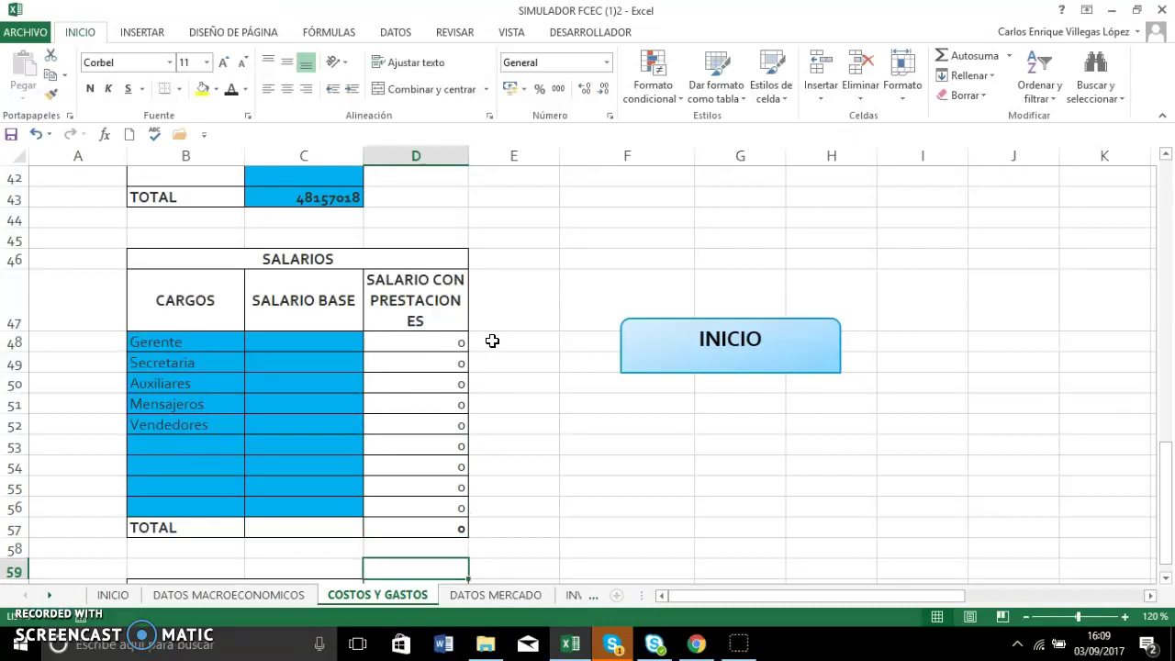